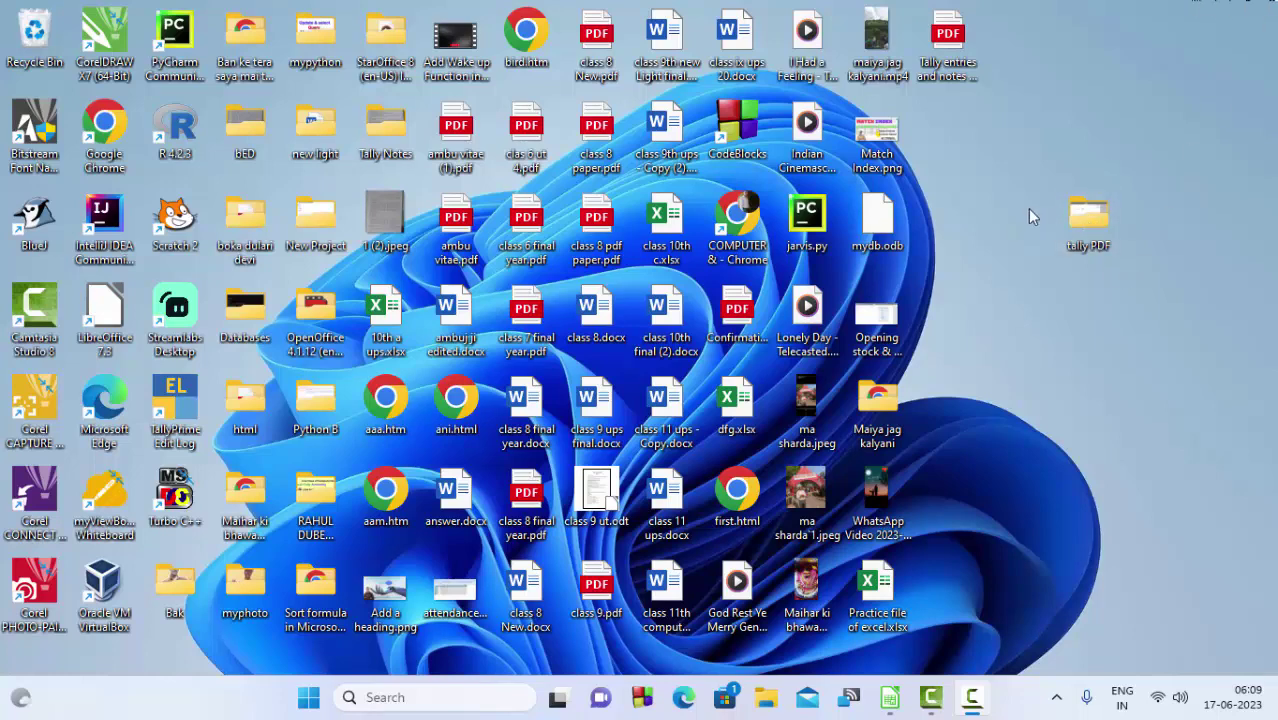
- Refresh the Windows desktop and restore the LibreOffice Calc student marks window
{"action": "right_click", "coordinate": [976, 278]}
{"action": "left_click", "coordinate": [1013, 352]}
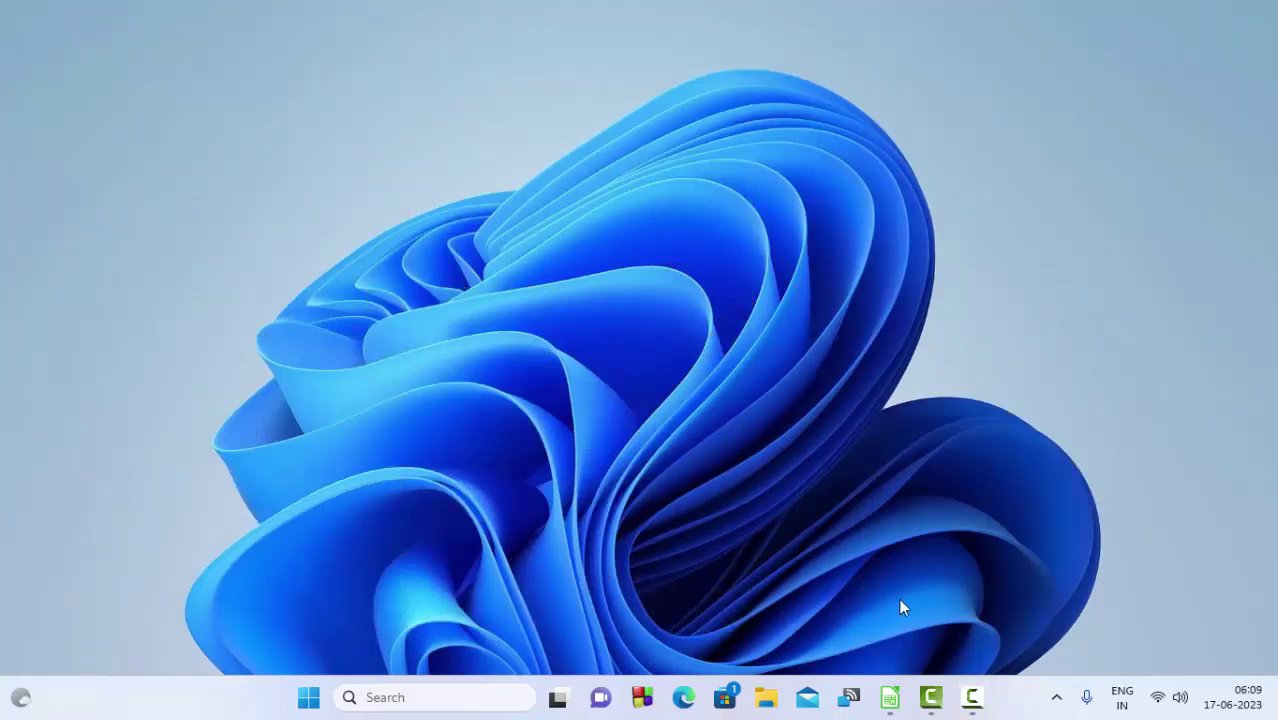
{"action": "left_click", "coordinate": [893, 700]}
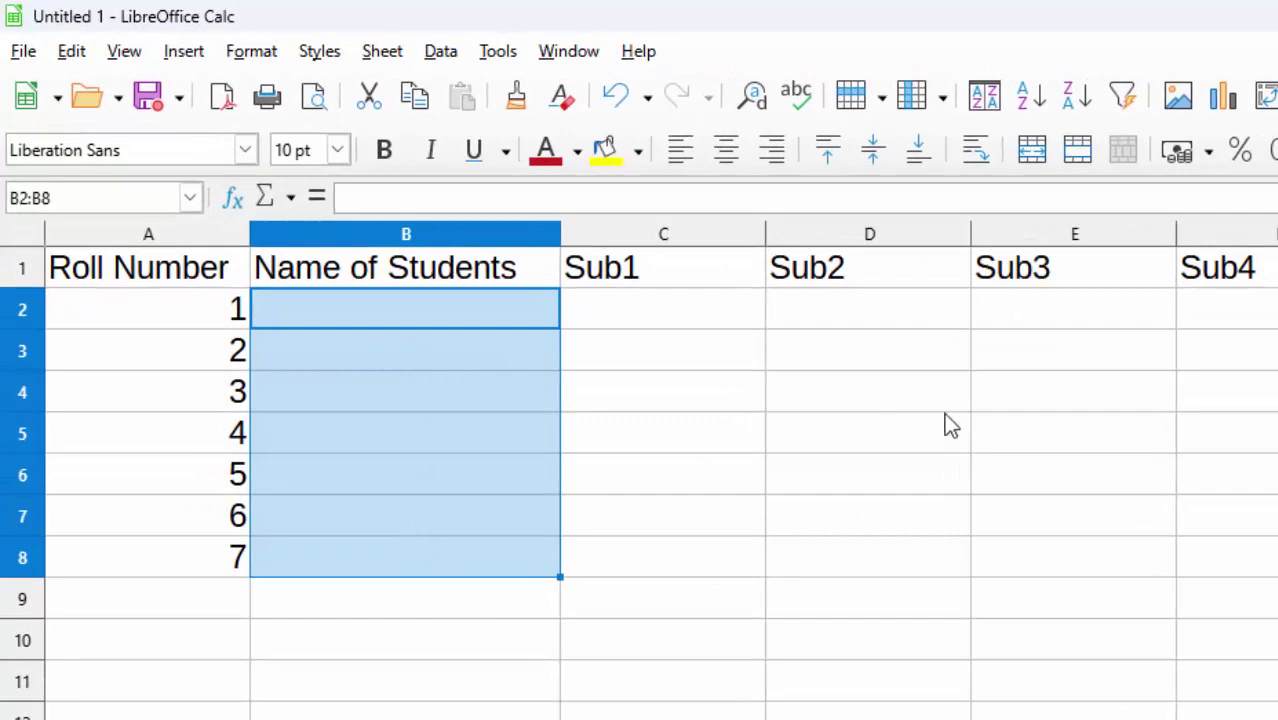
- Enter the heading Total in H1, then select the name cells B2:B8
{"action": "left_click", "coordinate": [1176, 197]}
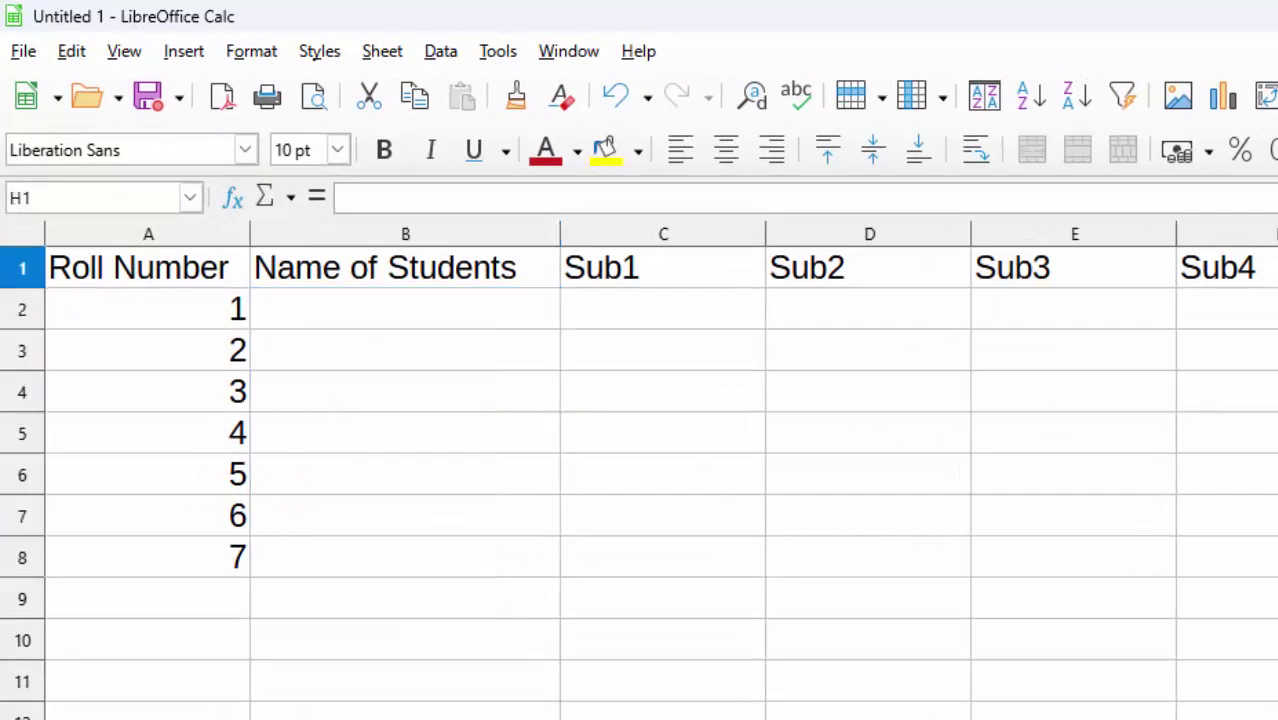
{"action": "type", "text": "Total"}
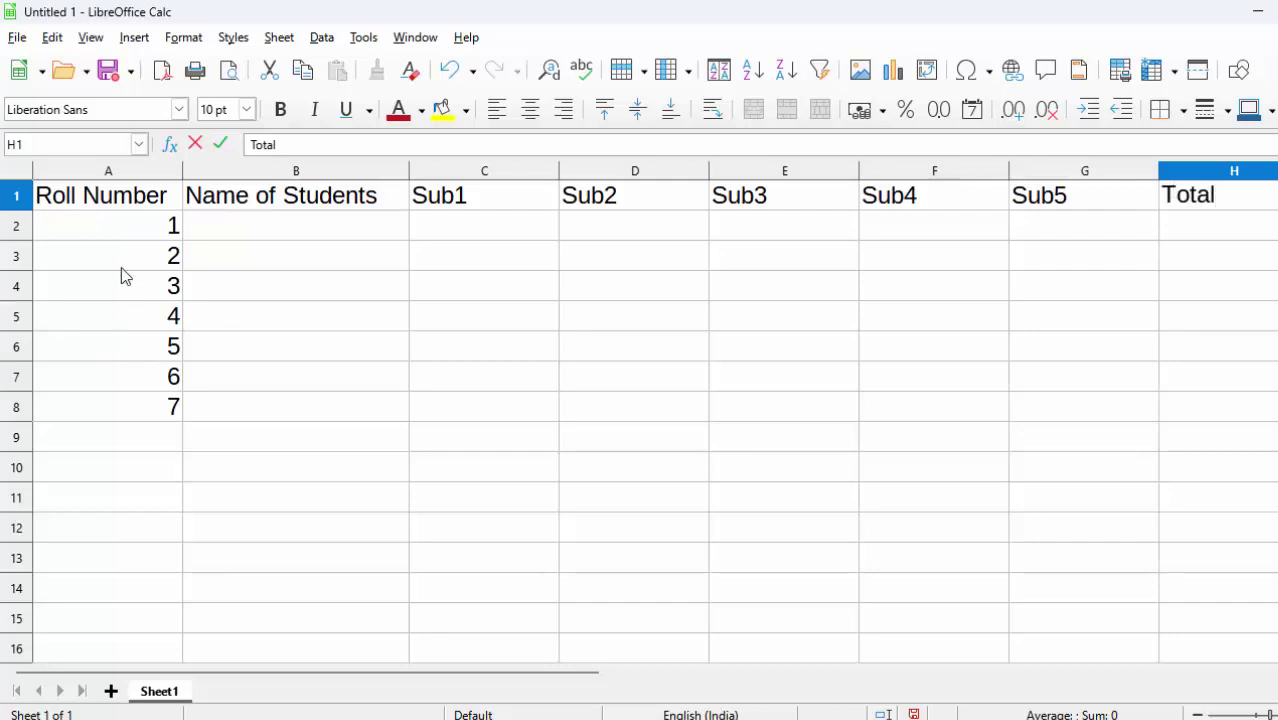
{"action": "left_click", "coordinate": [240, 230]}
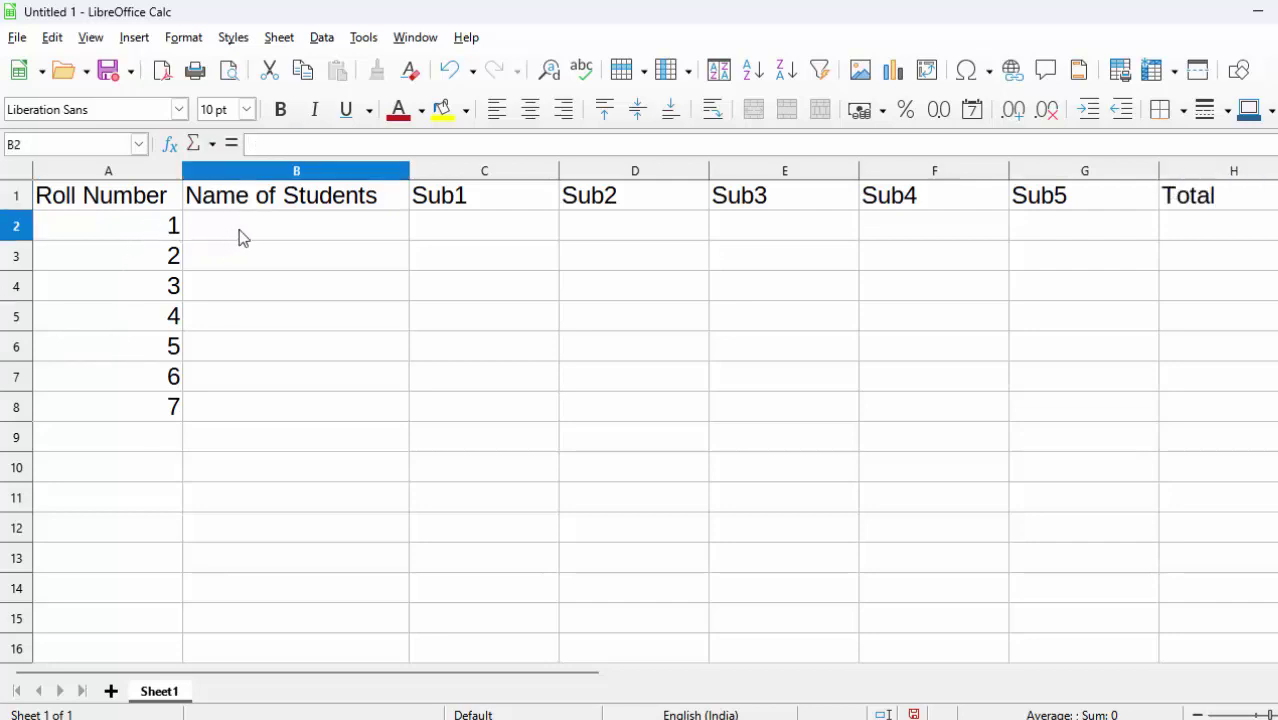
{"action": "left_click_drag", "start_coordinate": [259, 215], "coordinate": [254, 407]}
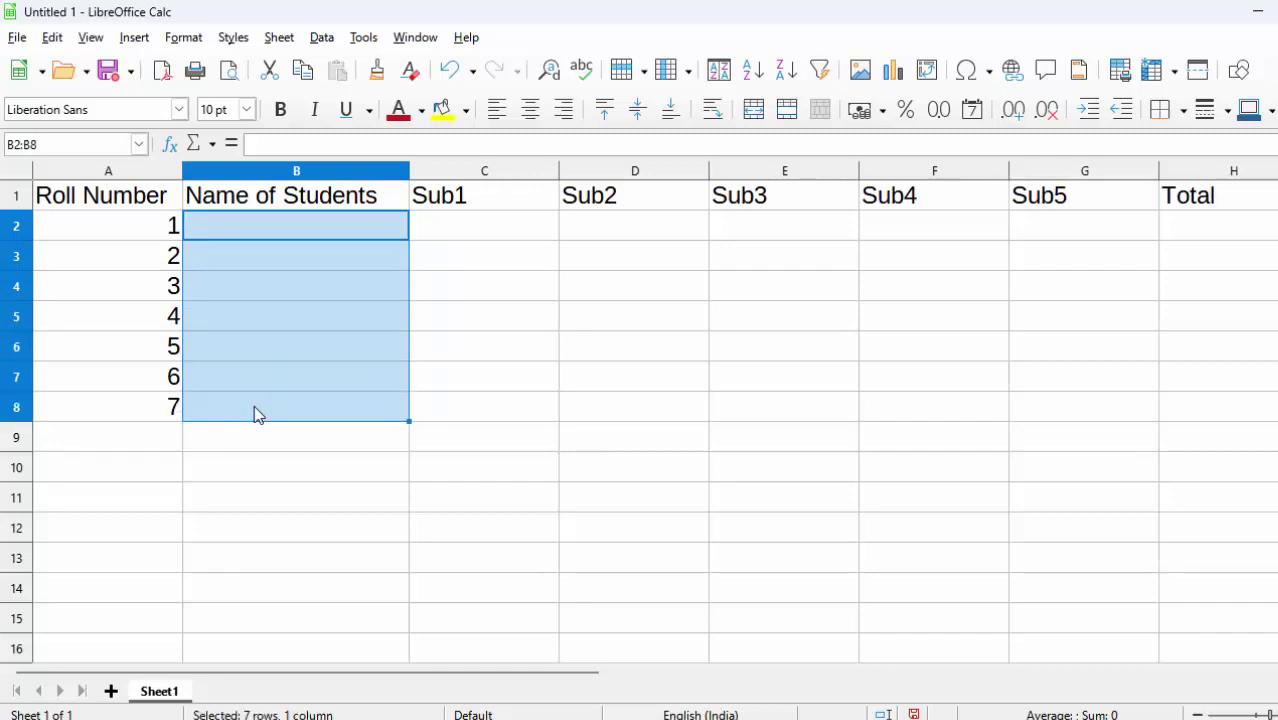
- Open Data > Validity for B2:B8 and choose List as the allowed type
{"action": "left_click", "coordinate": [322, 40]}
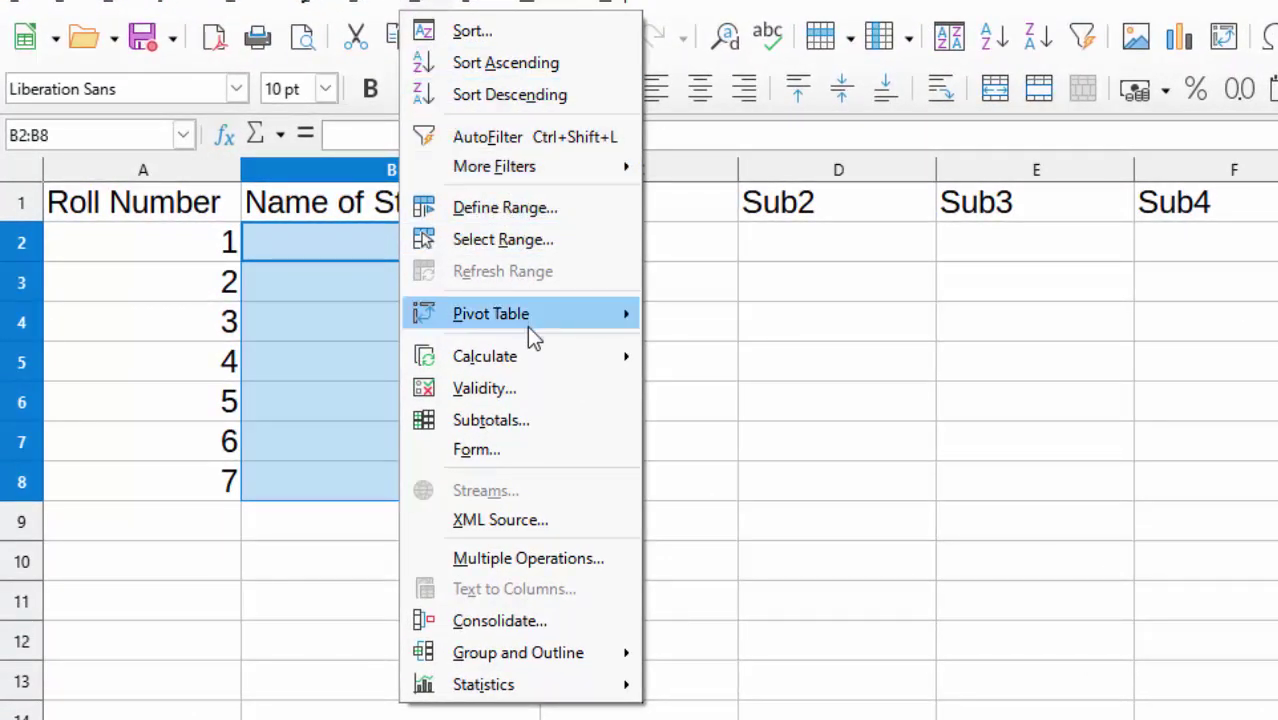
{"action": "left_click", "coordinate": [534, 390]}
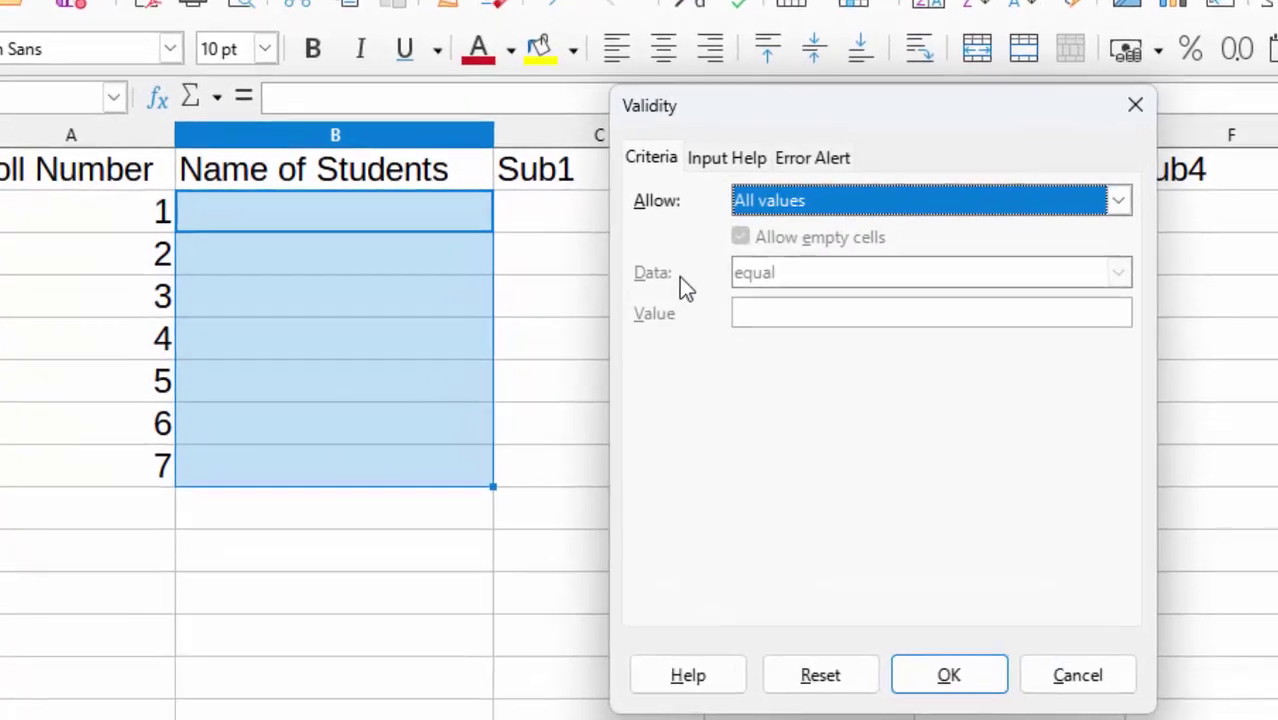
{"action": "left_click", "coordinate": [1125, 209]}
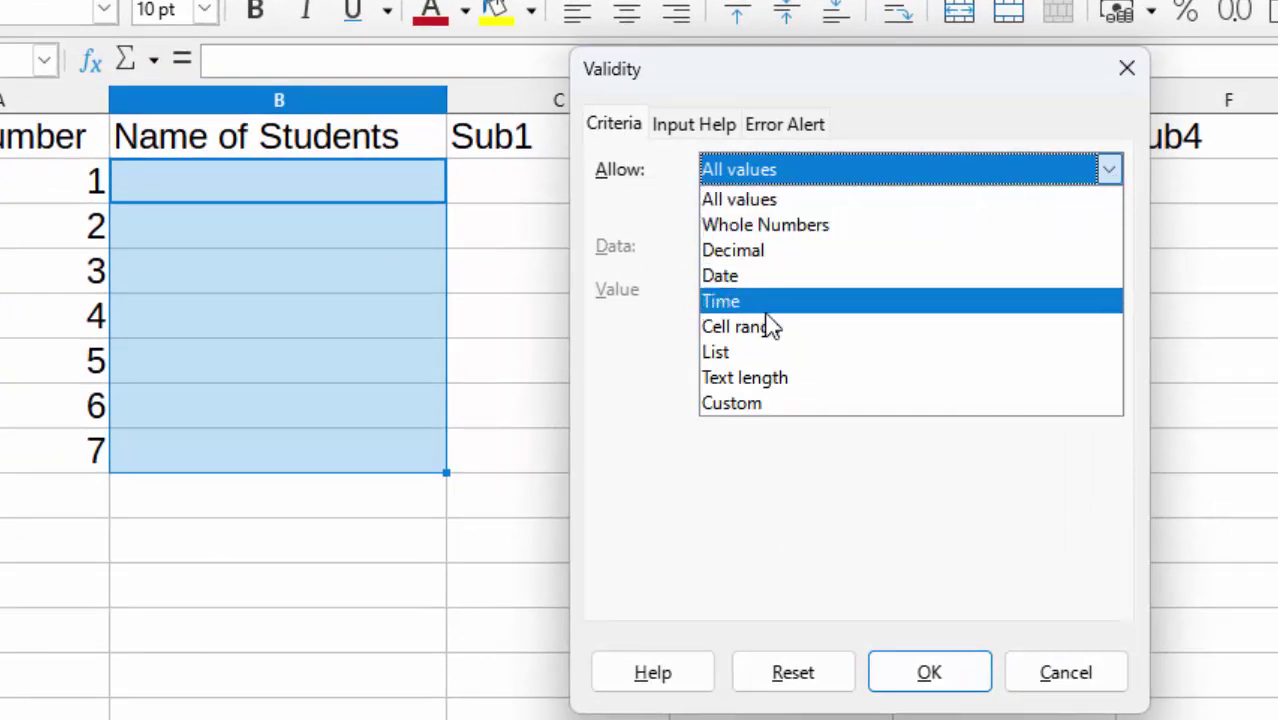
{"action": "left_click", "coordinate": [752, 362]}
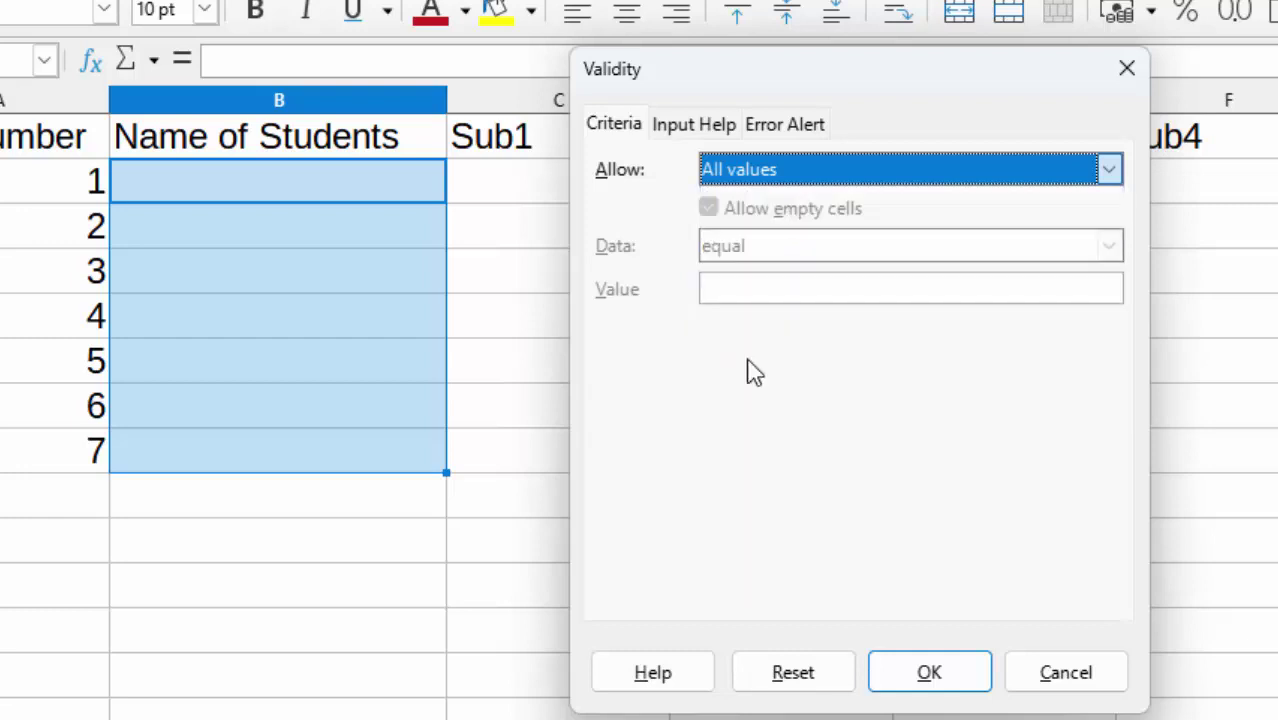
- Enter Ram, Gaurav, Shyam, Sachin, Suraj, Ramesh and Suresh as list entries and apply
{"action": "left_click", "coordinate": [765, 322]}
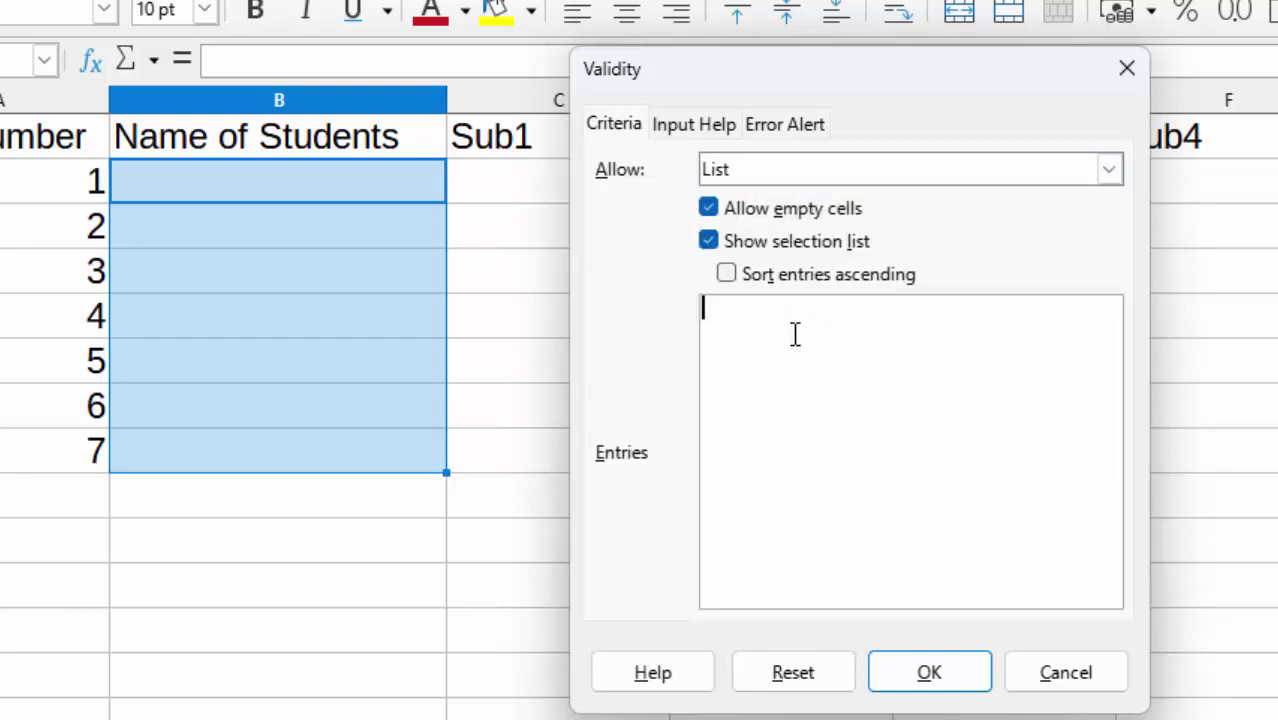
{"action": "type", "text": "R"}
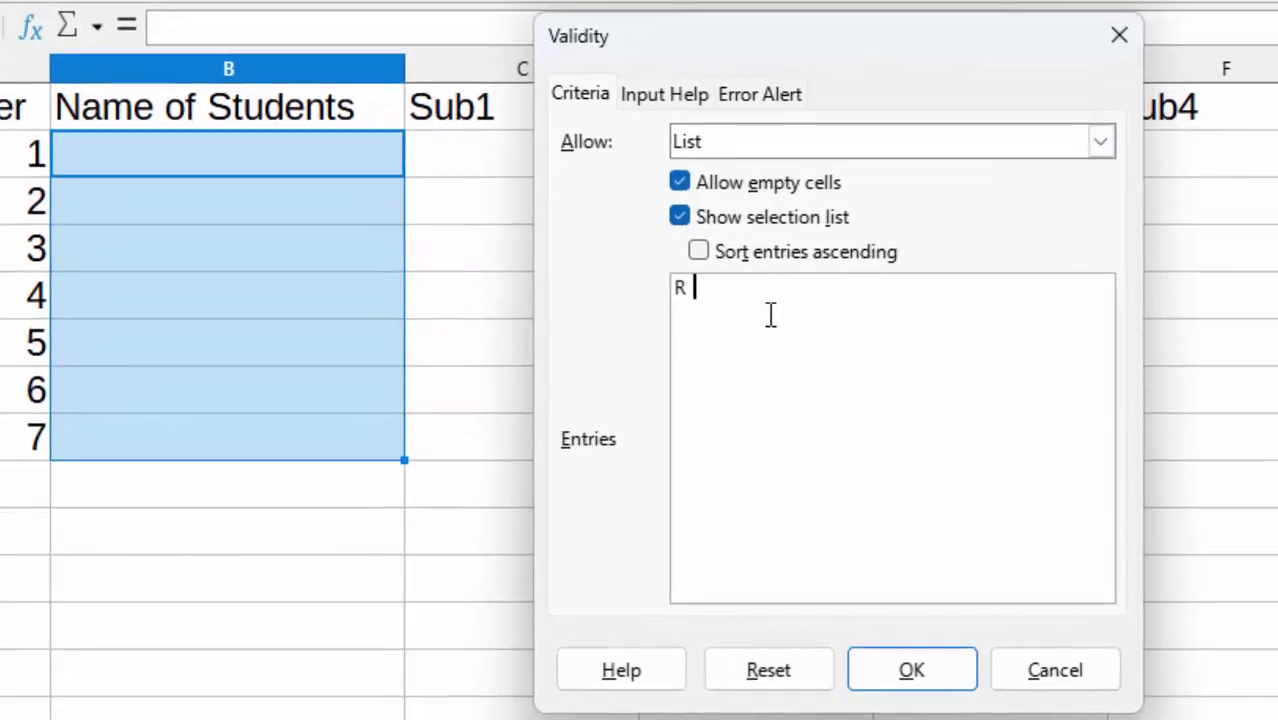
{"action": "type", "text": "am"}
{"action": "key", "text": "Return"}
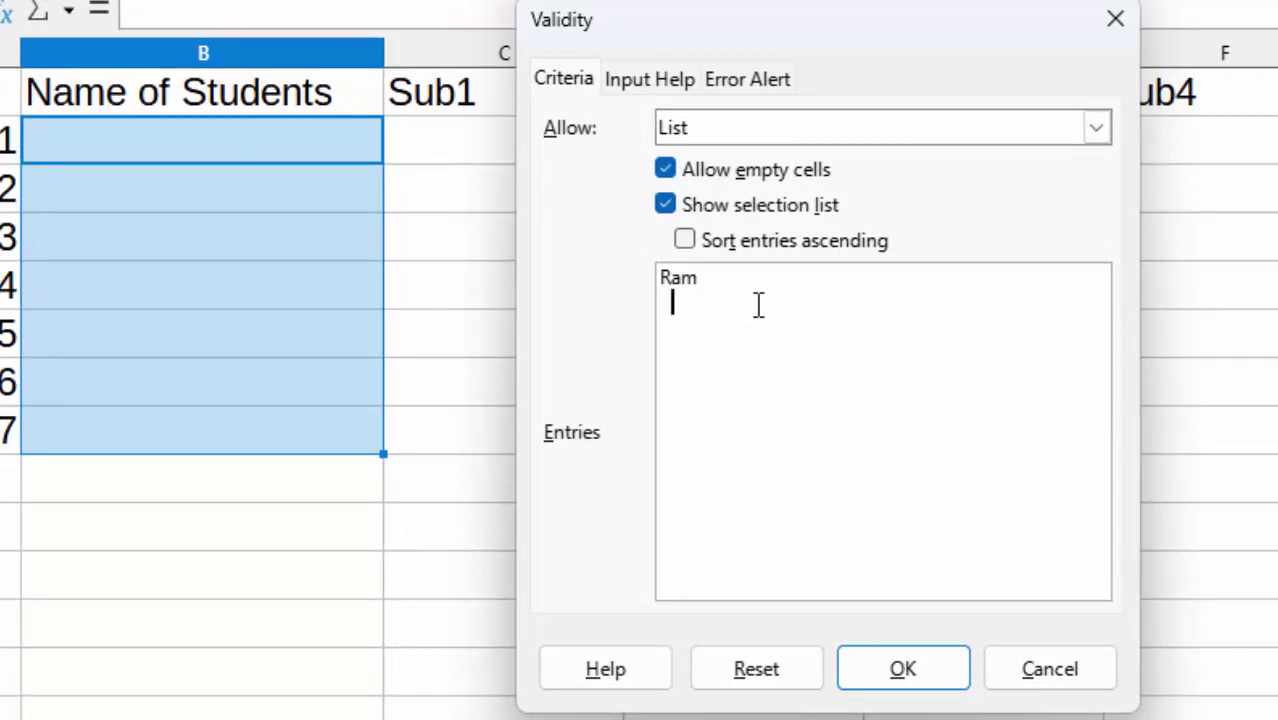
{"action": "type", "text": "Gaurav"}
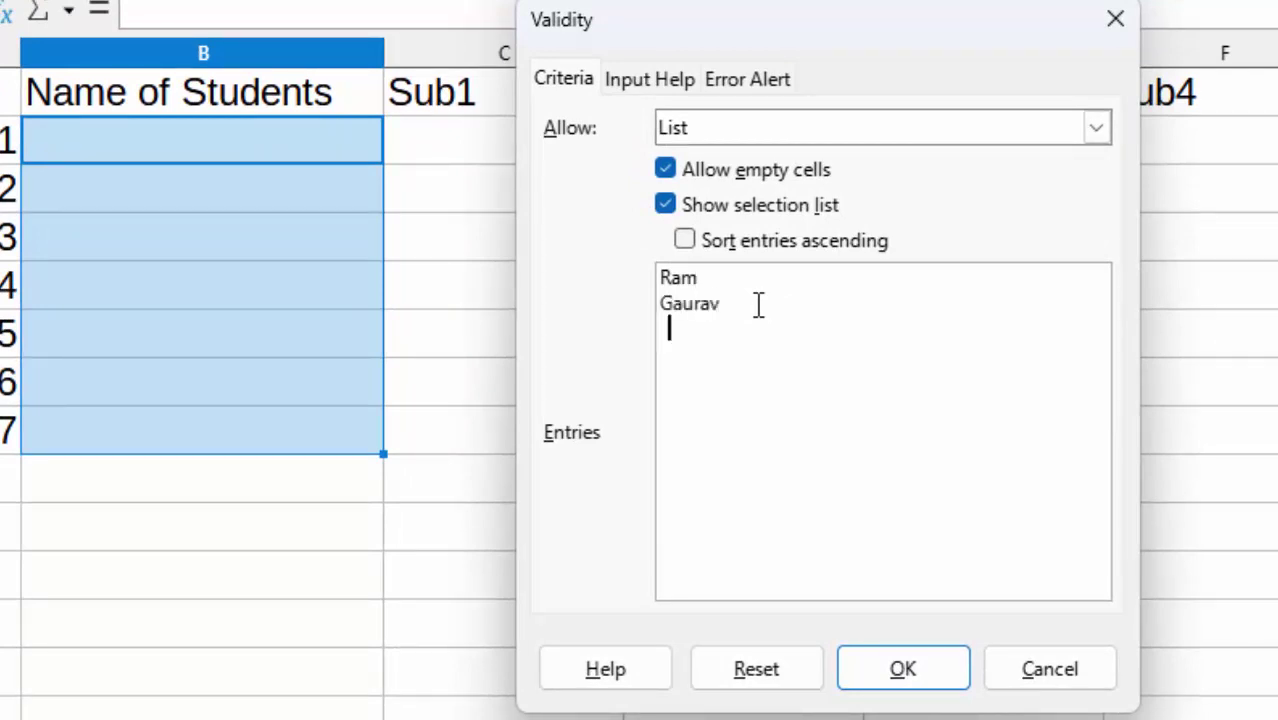
{"action": "type", "text": " Shyam "}
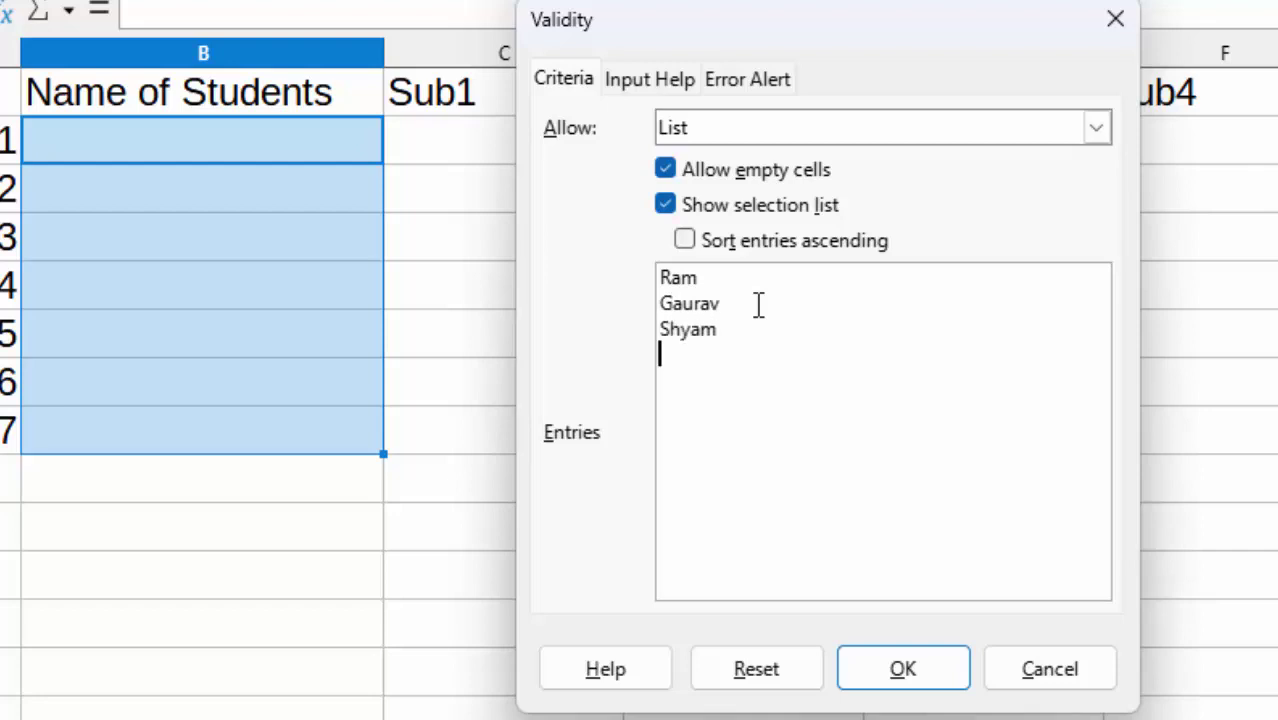
{"action": "type", "text": "Sachin "}
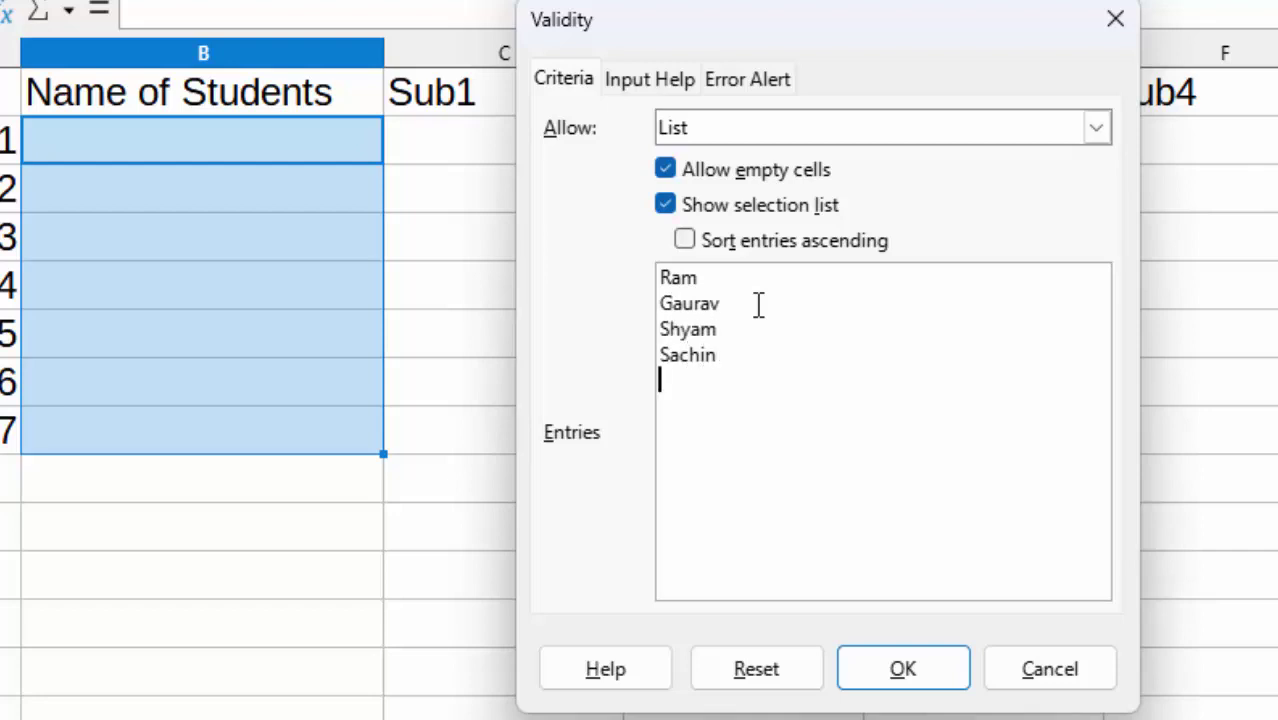
{"action": "type", "text": "Suraj "}
{"action": "type", "text": "Ramesh "}
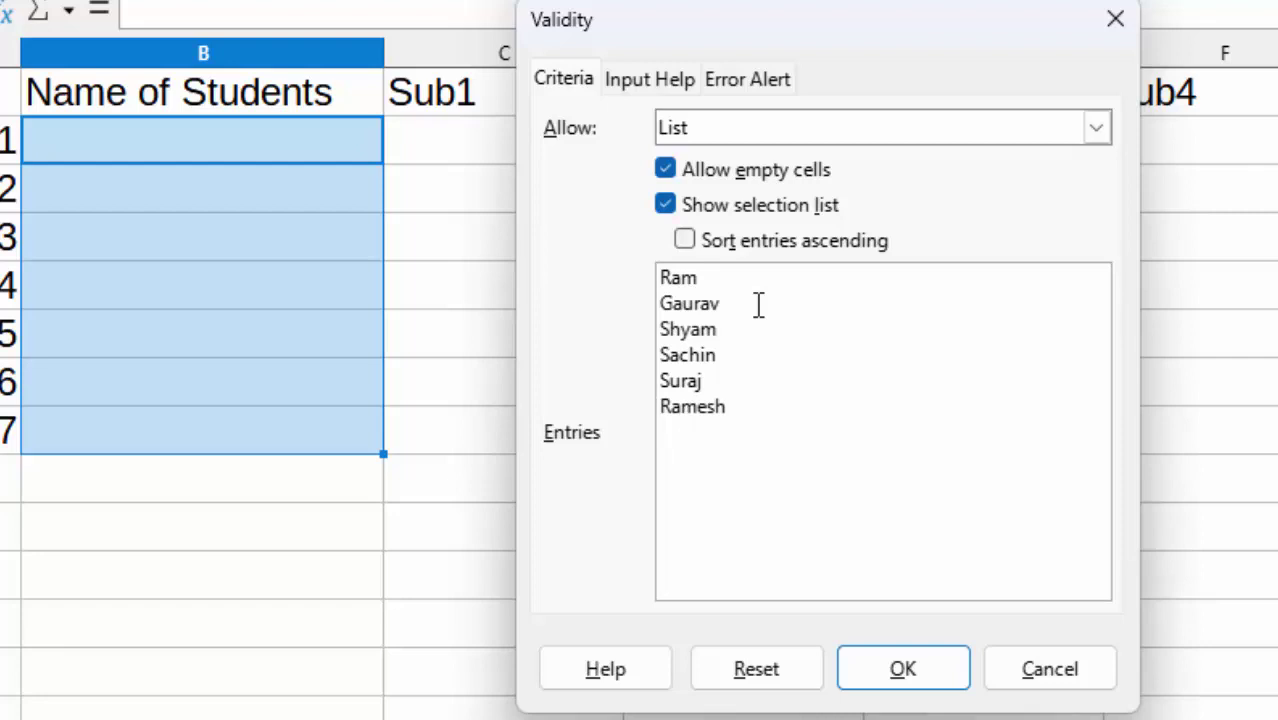
{"action": "type", "text": "Suresh"}
{"action": "left_click", "coordinate": [900, 660]}
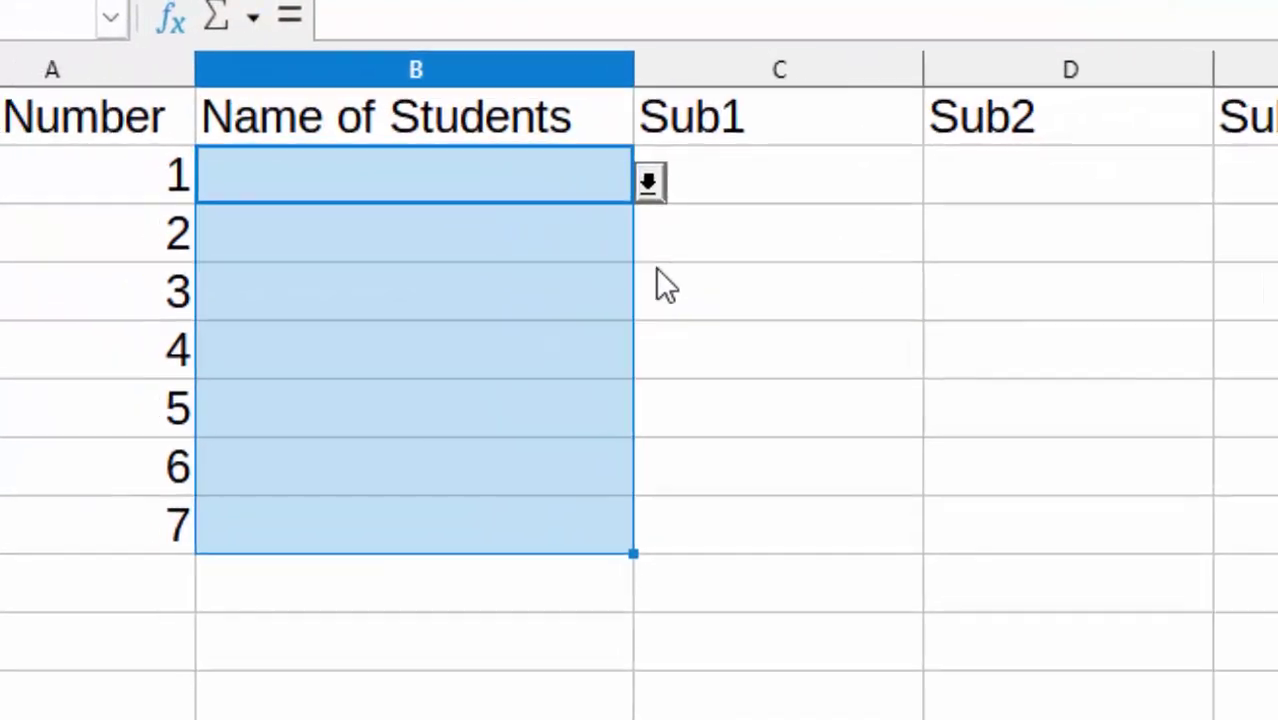
- Pick Ram, Gaurav and Shyam from the dropdown for roll numbers 1–3
{"action": "left_click", "coordinate": [656, 272]}
{"action": "left_click", "coordinate": [598, 207]}
{"action": "left_click", "coordinate": [724, 193]}
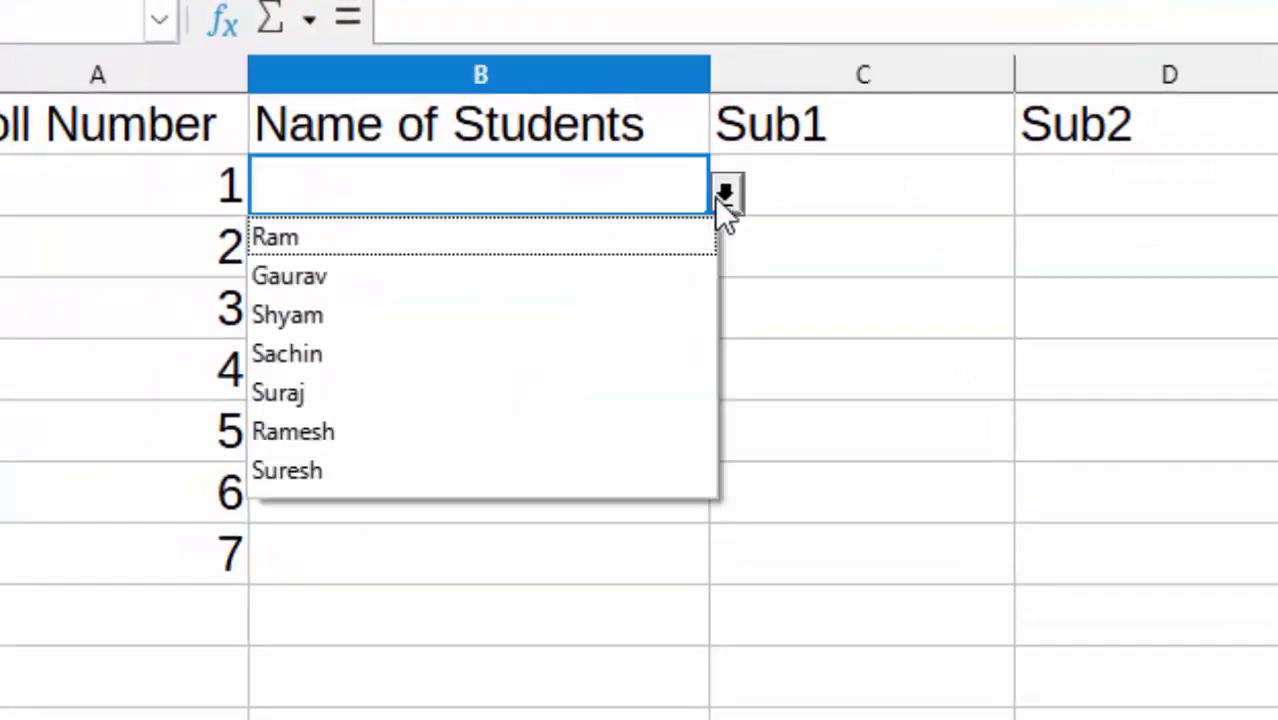
{"action": "left_click", "coordinate": [540, 239]}
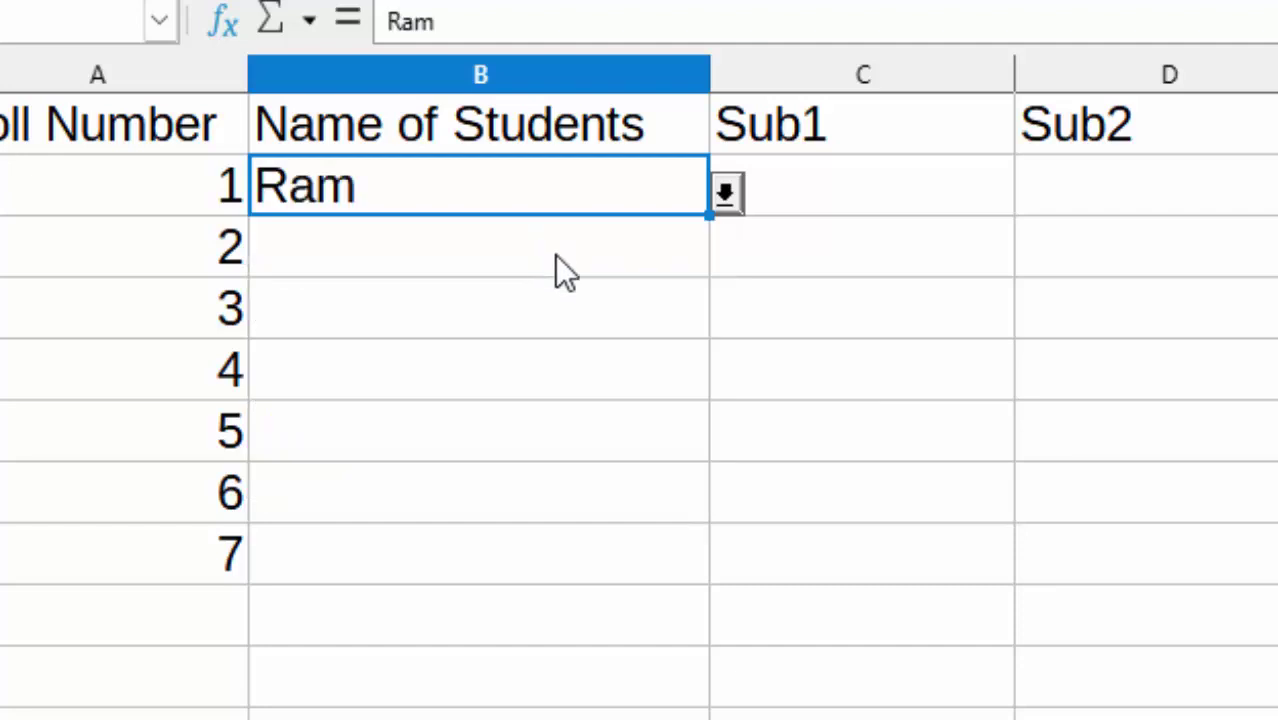
{"action": "left_click", "coordinate": [588, 249]}
{"action": "left_click", "coordinate": [724, 255]}
{"action": "left_click", "coordinate": [547, 340]}
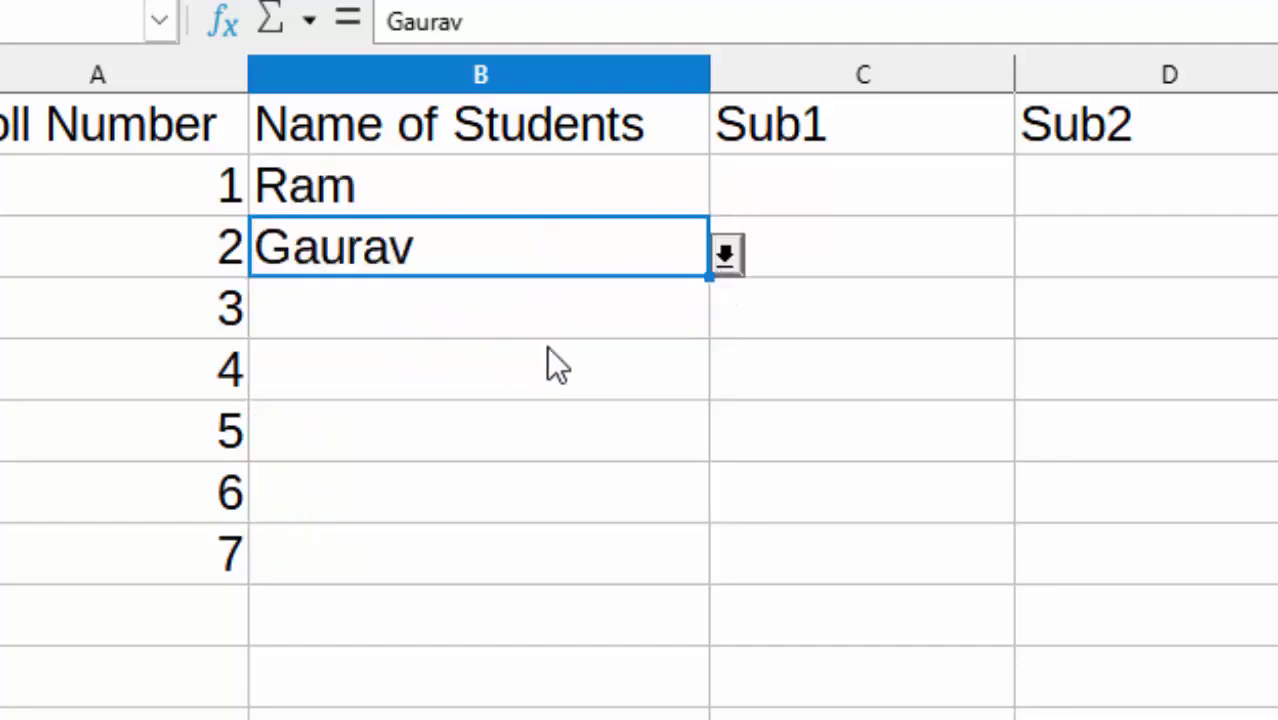
{"action": "left_click", "coordinate": [600, 321]}
{"action": "left_click", "coordinate": [716, 320]}
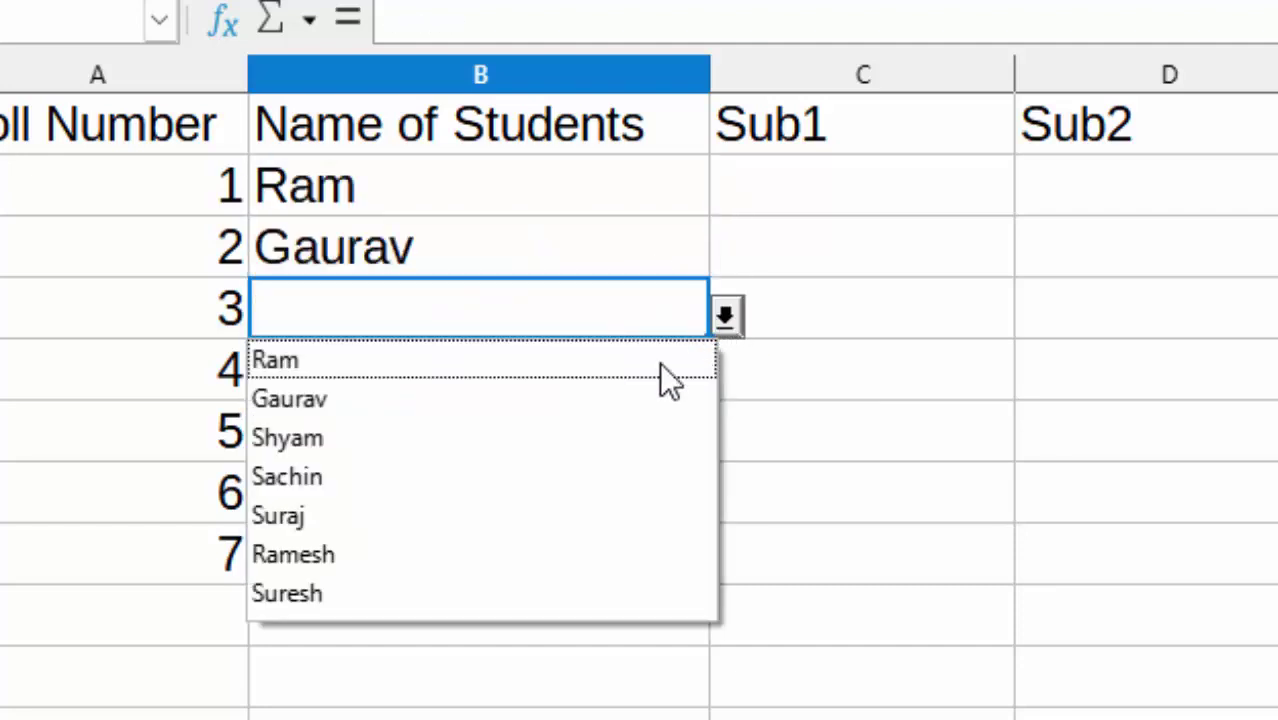
{"action": "left_click", "coordinate": [575, 427]}
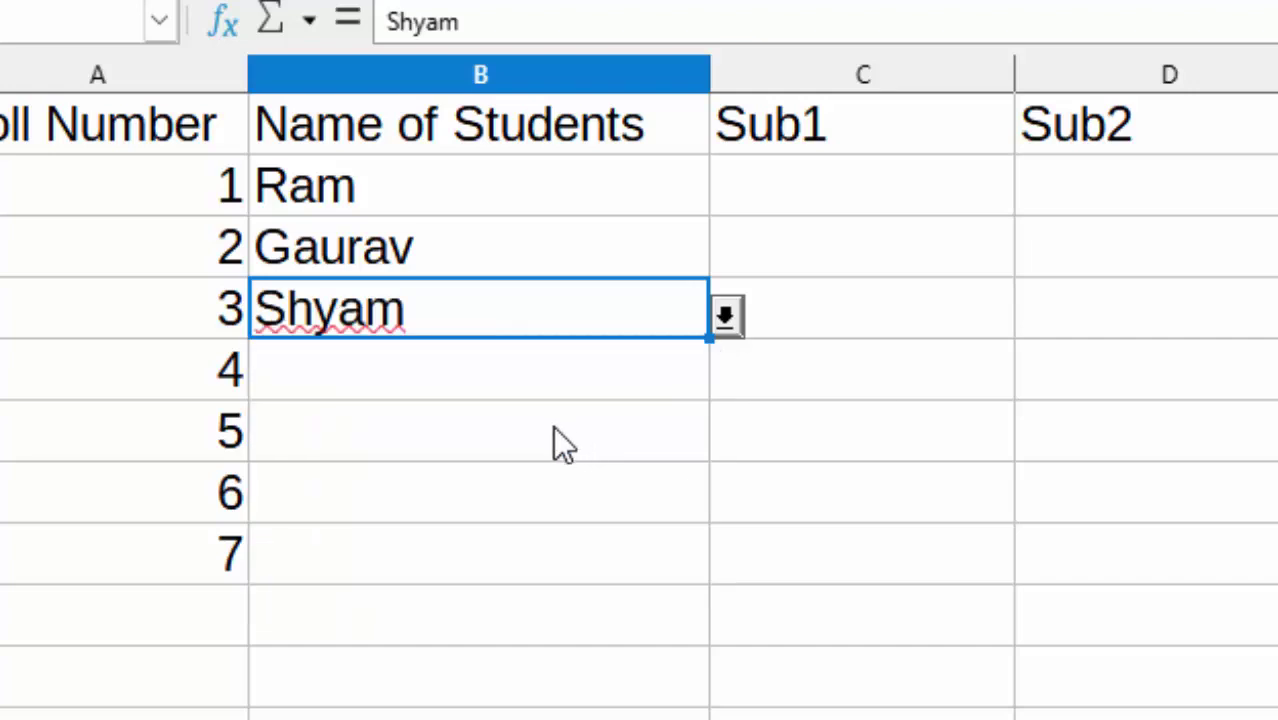
- Pick Sachin, Suraj, Ramesh and Suresh from the dropdown for roll numbers 4–7
{"action": "key", "text": "ctrl+Home"}
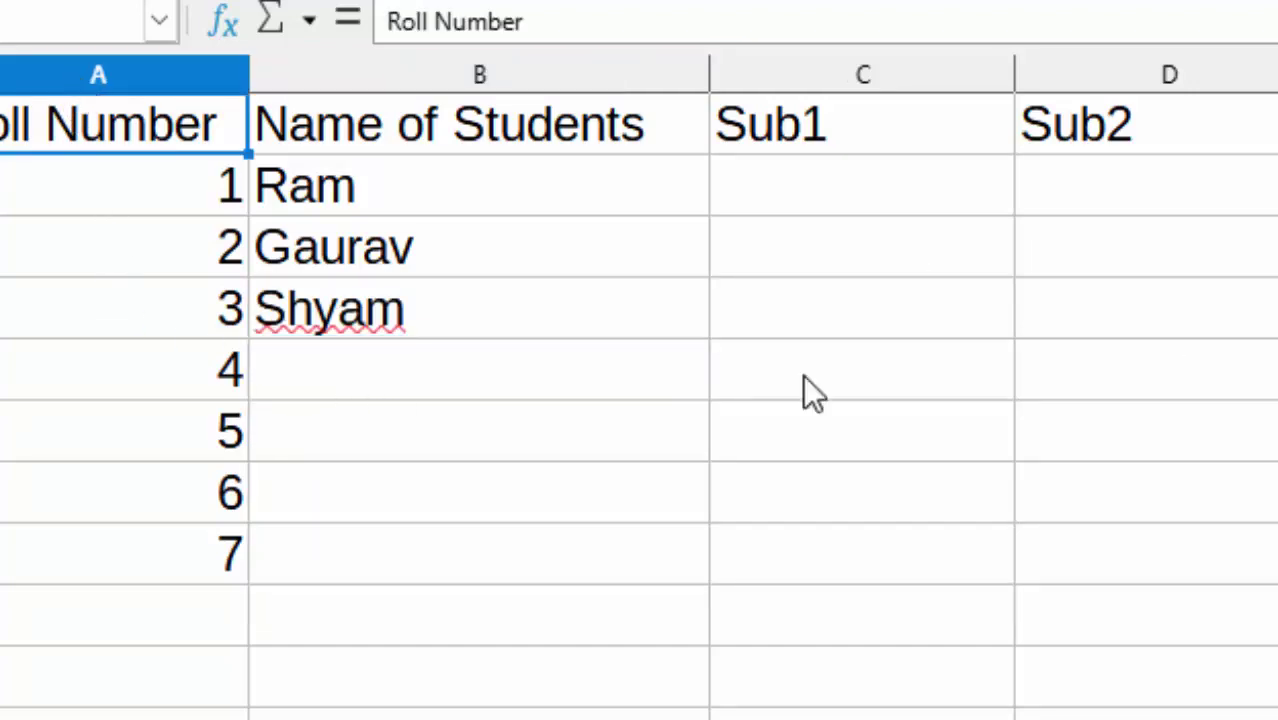
{"action": "left_click", "coordinate": [626, 391]}
{"action": "left_click", "coordinate": [725, 378]}
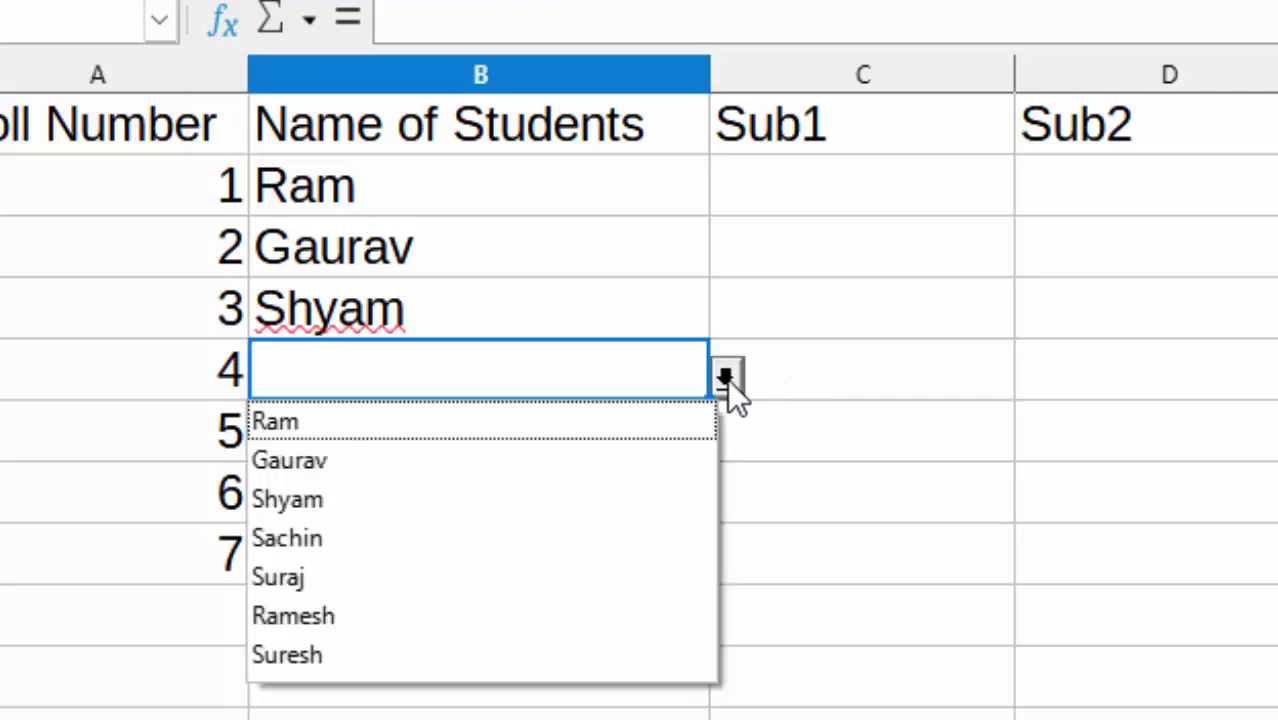
{"action": "left_click", "coordinate": [590, 540]}
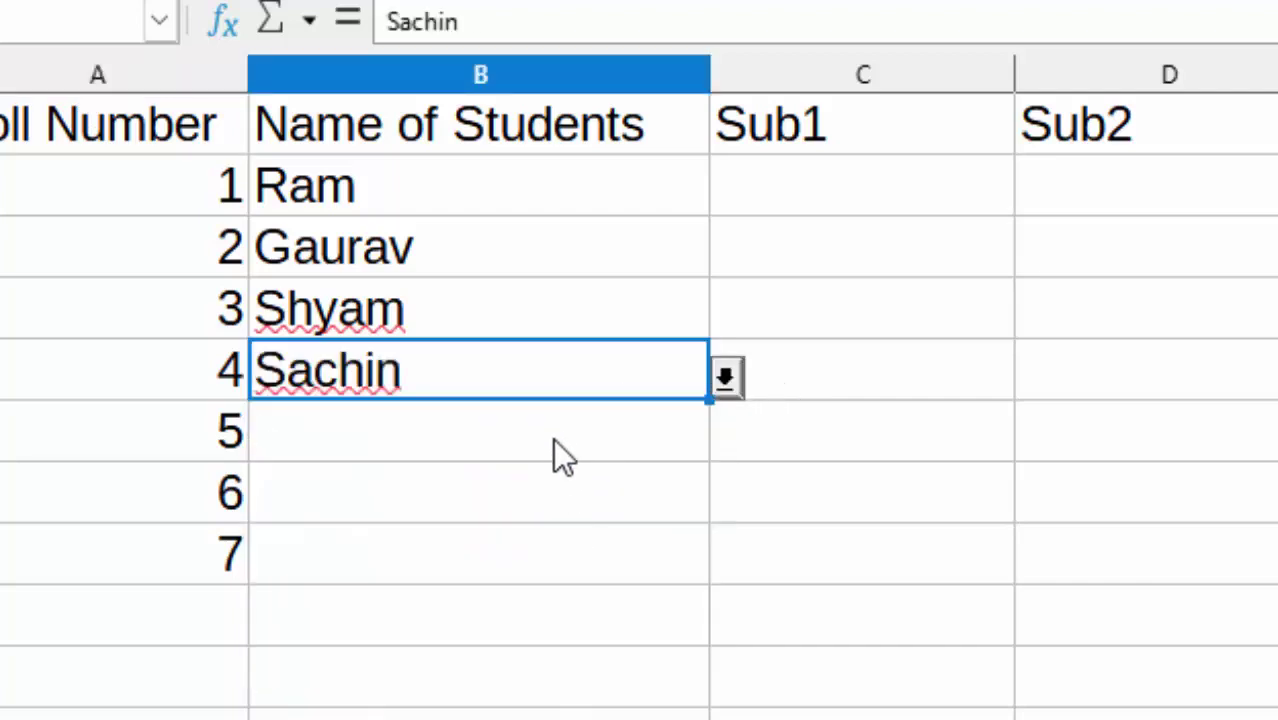
{"action": "left_click", "coordinate": [563, 435]}
{"action": "left_click", "coordinate": [727, 440]}
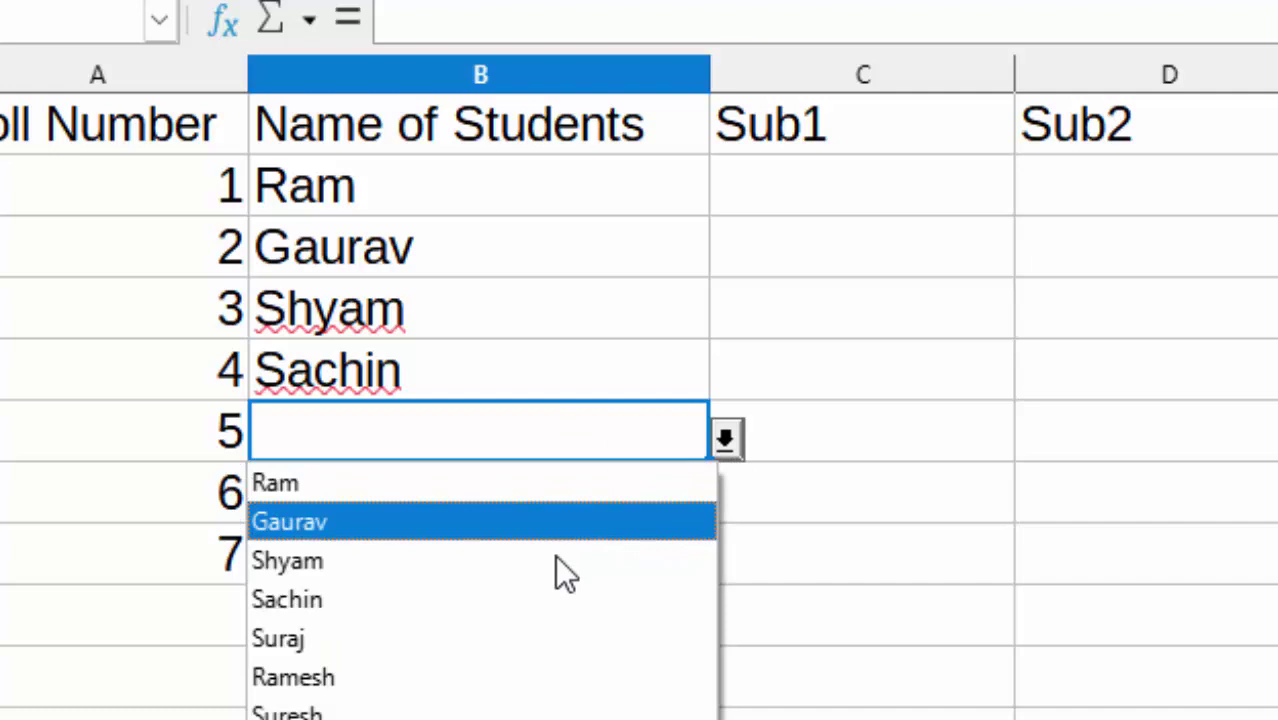
{"action": "left_click", "coordinate": [533, 637]}
{"action": "left_click", "coordinate": [556, 478]}
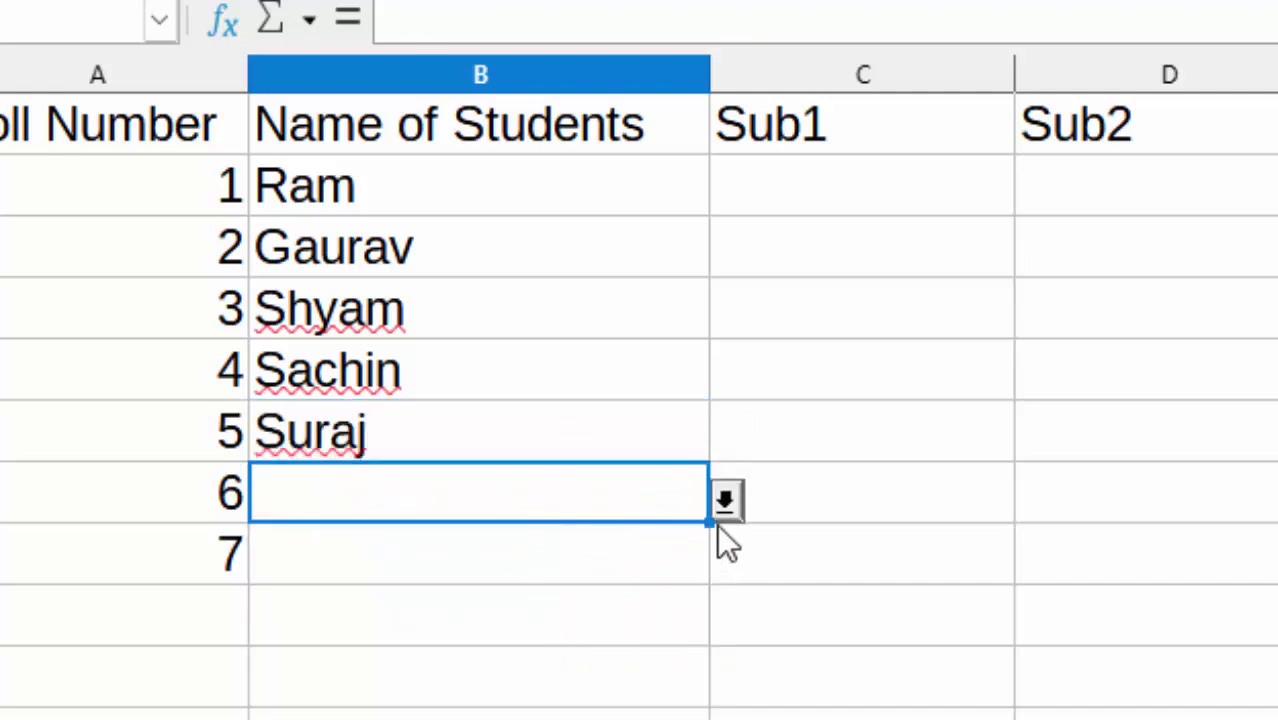
{"action": "left_click", "coordinate": [724, 500]}
{"action": "left_click", "coordinate": [538, 630]}
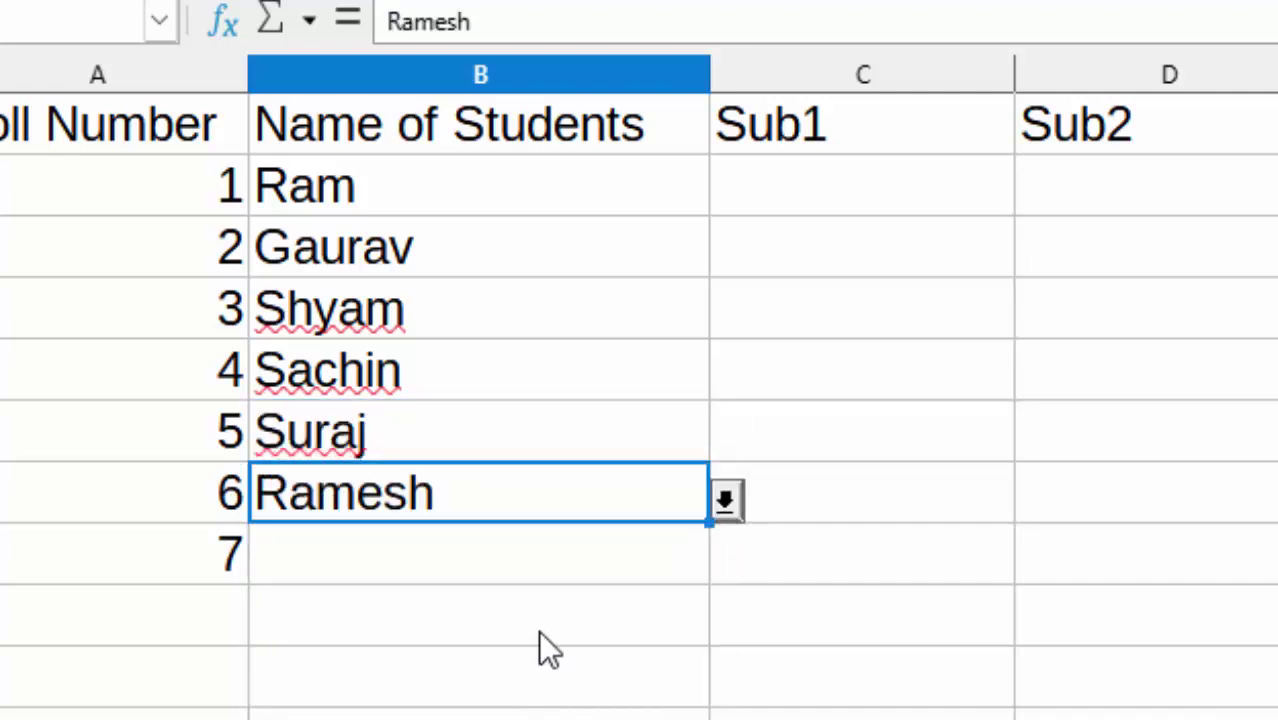
{"action": "left_click", "coordinate": [565, 563]}
{"action": "left_click", "coordinate": [727, 563]}
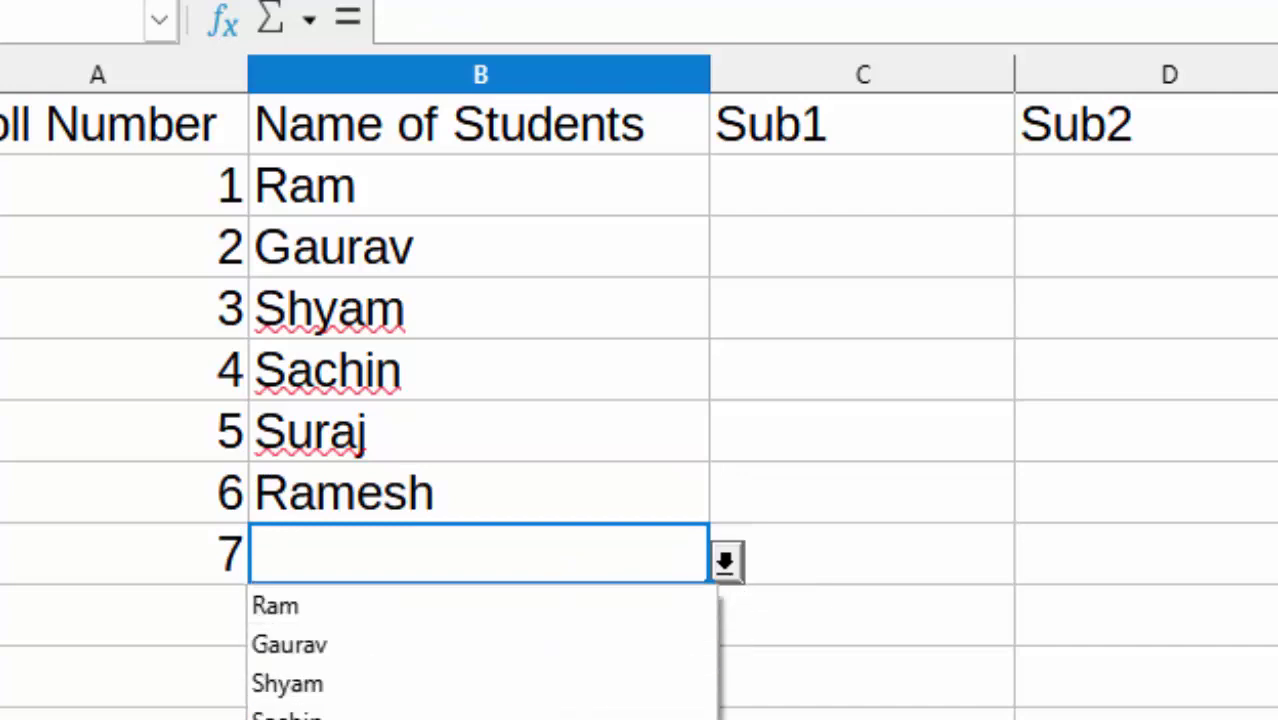
{"action": "left_click", "coordinate": [560, 719]}
{"action": "type", "text": "Suresh"}
- Enter a RANDBETWEEN(4,90) formula in C2 and fill it across C2:G8
{"action": "left_click", "coordinate": [889, 208]}
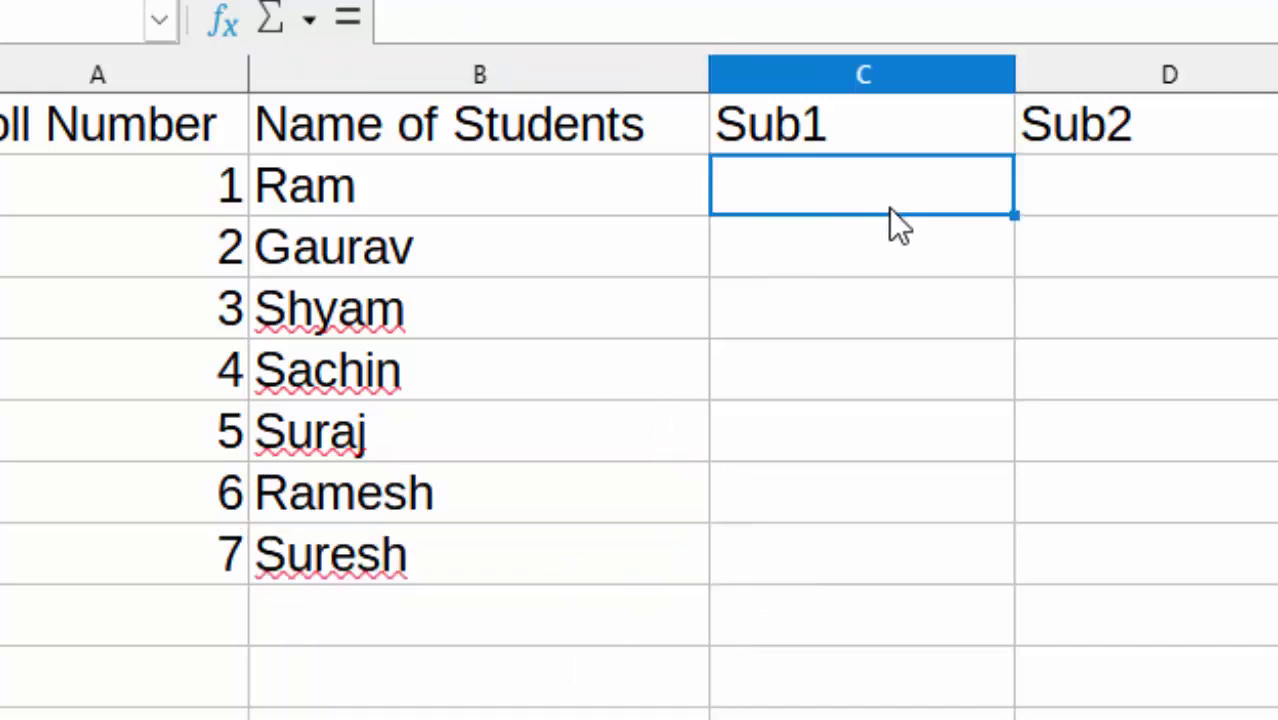
{"action": "type", "text": "=ran"}
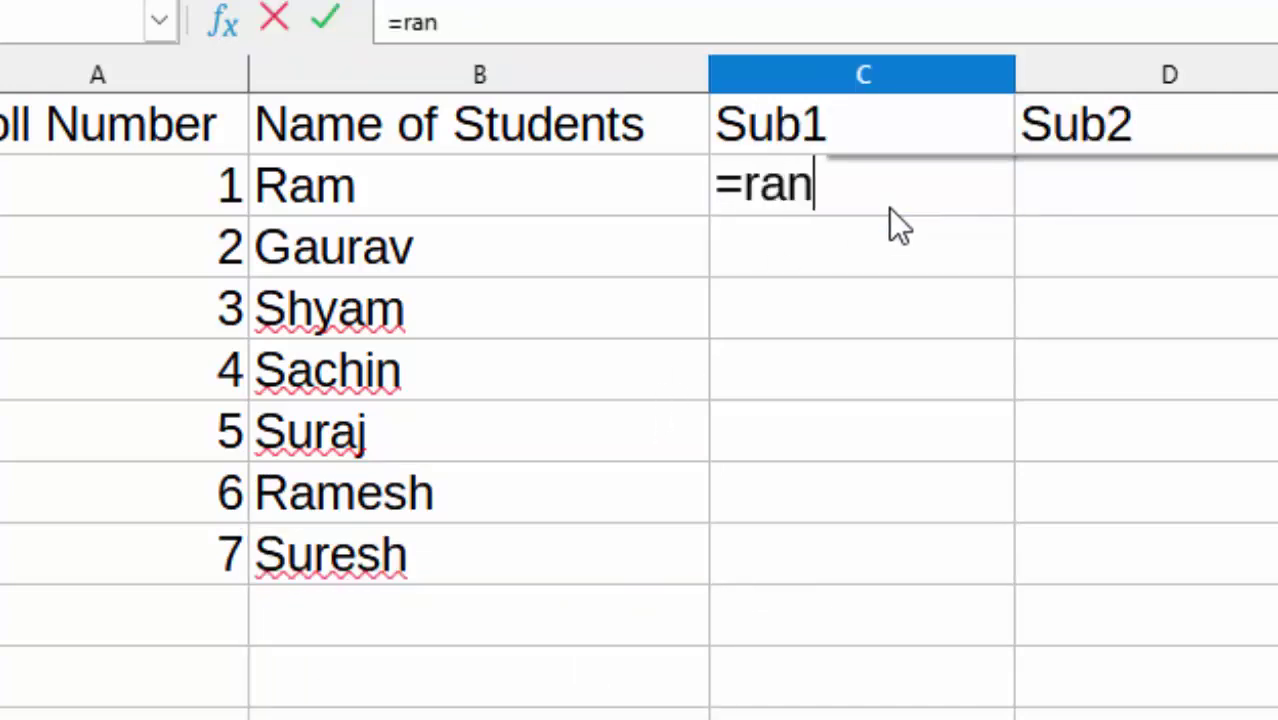
{"action": "type", "text": "db"}
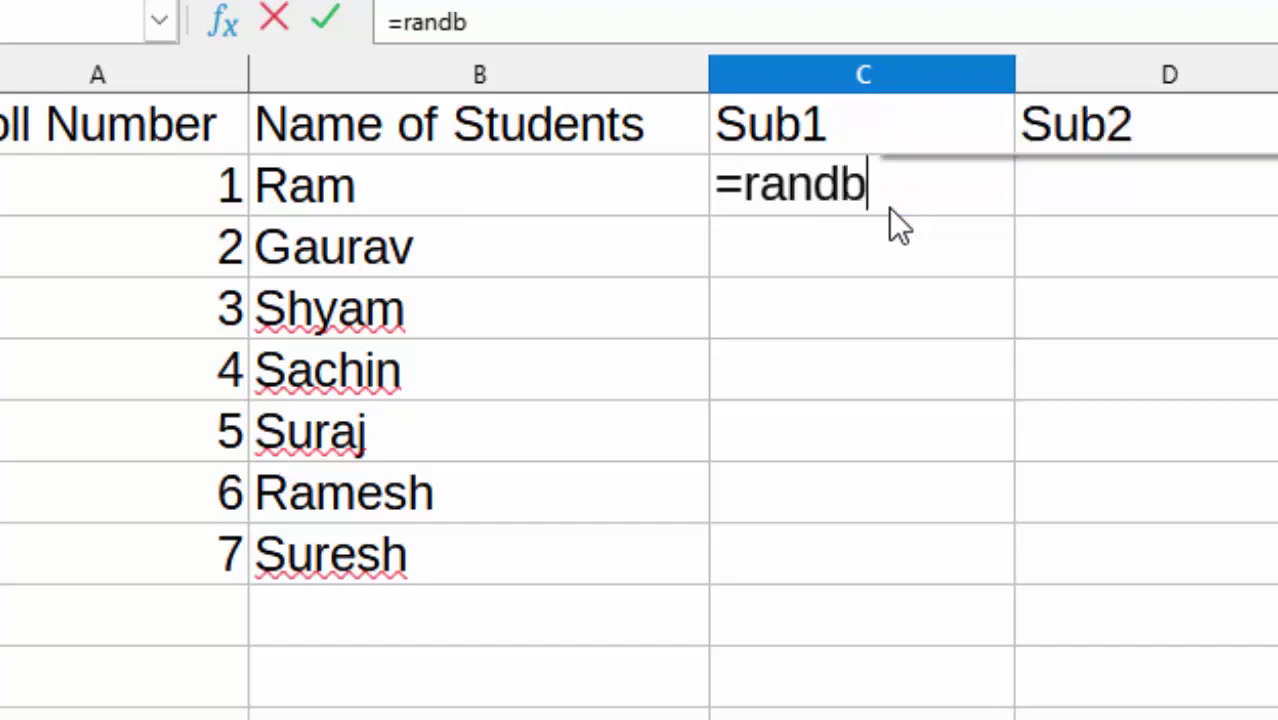
{"action": "type", "text": "etwee"}
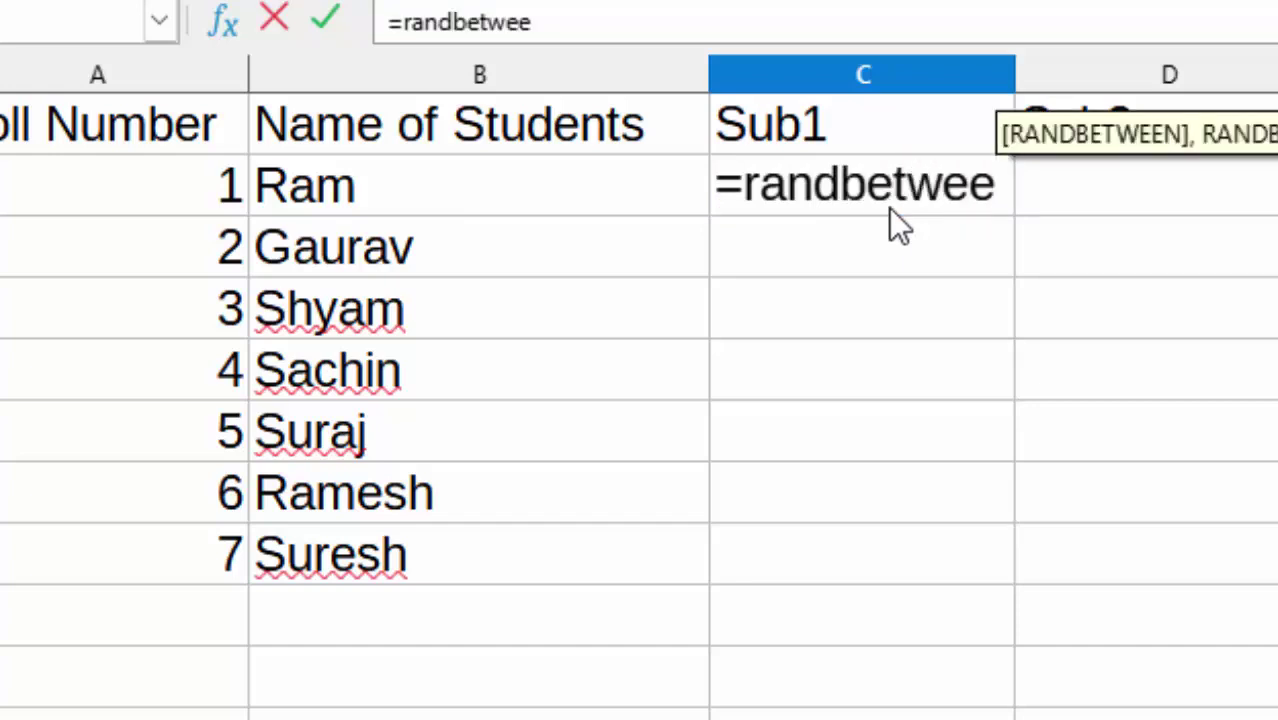
{"action": "type", "text": "n("}
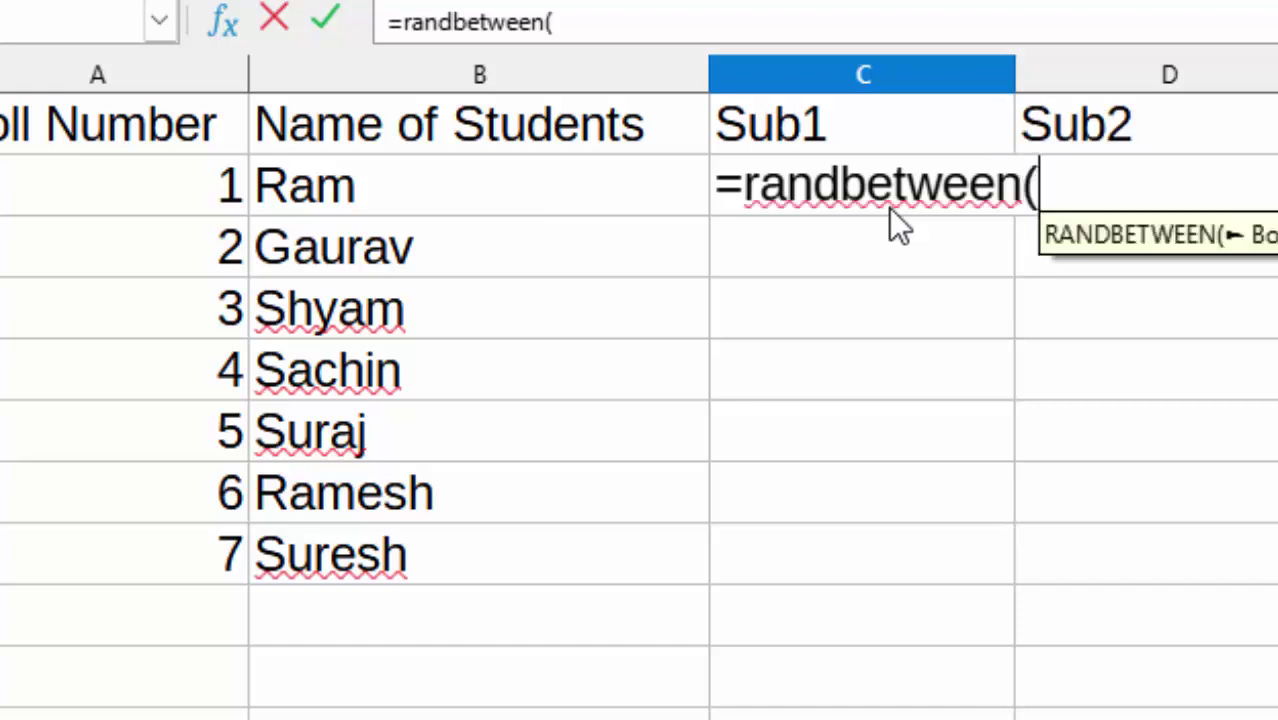
{"action": "type", "text": "4"}
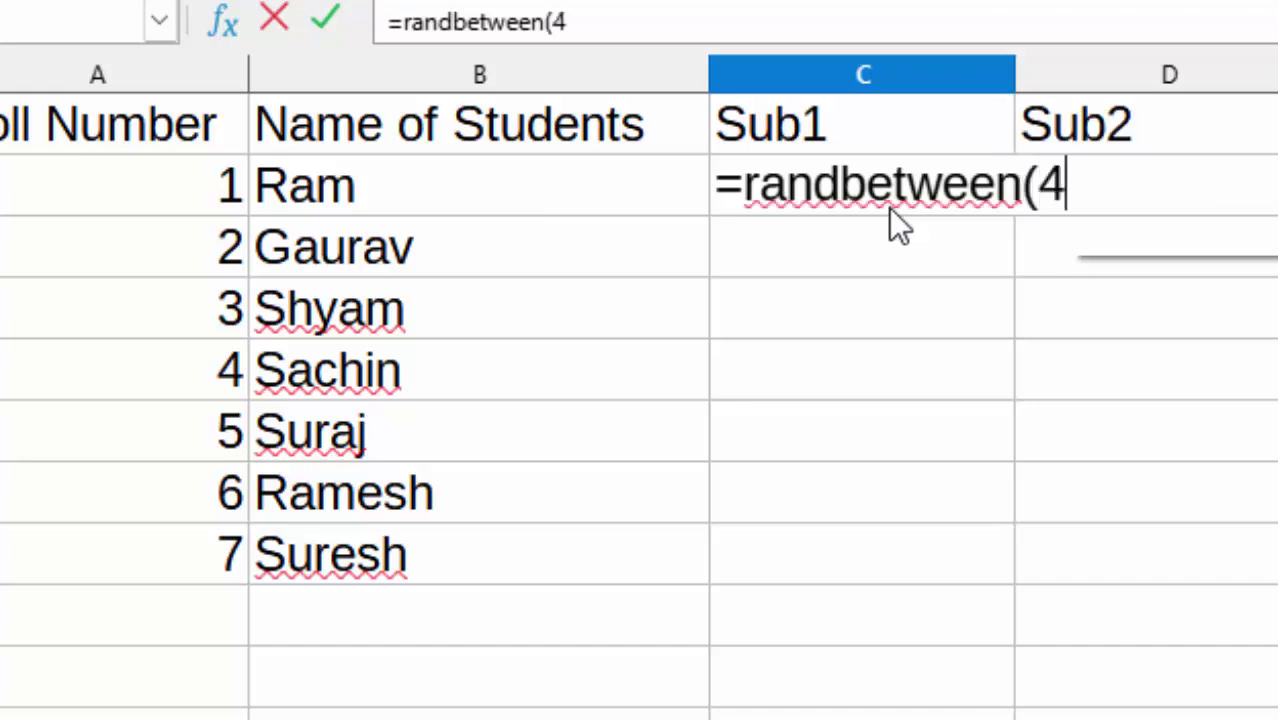
{"action": "type", "text": ",99"}
{"action": "key", "text": "Return"}
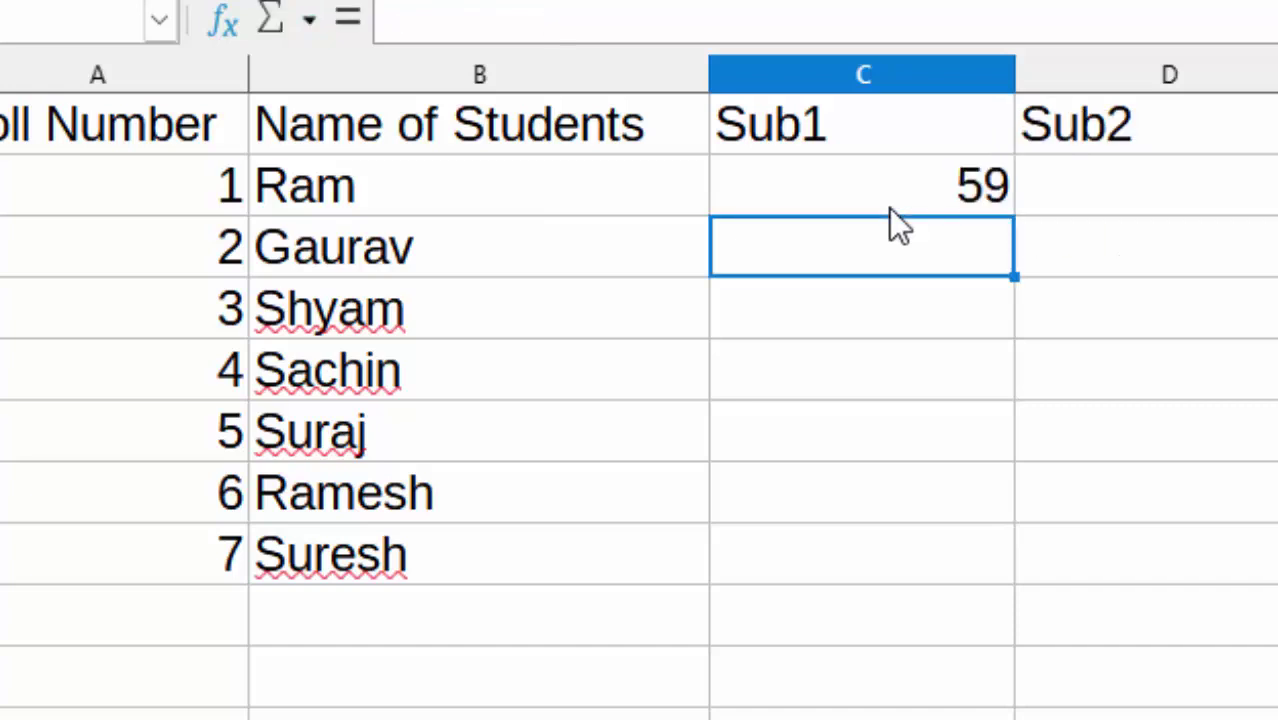
{"action": "left_click", "coordinate": [889, 166]}
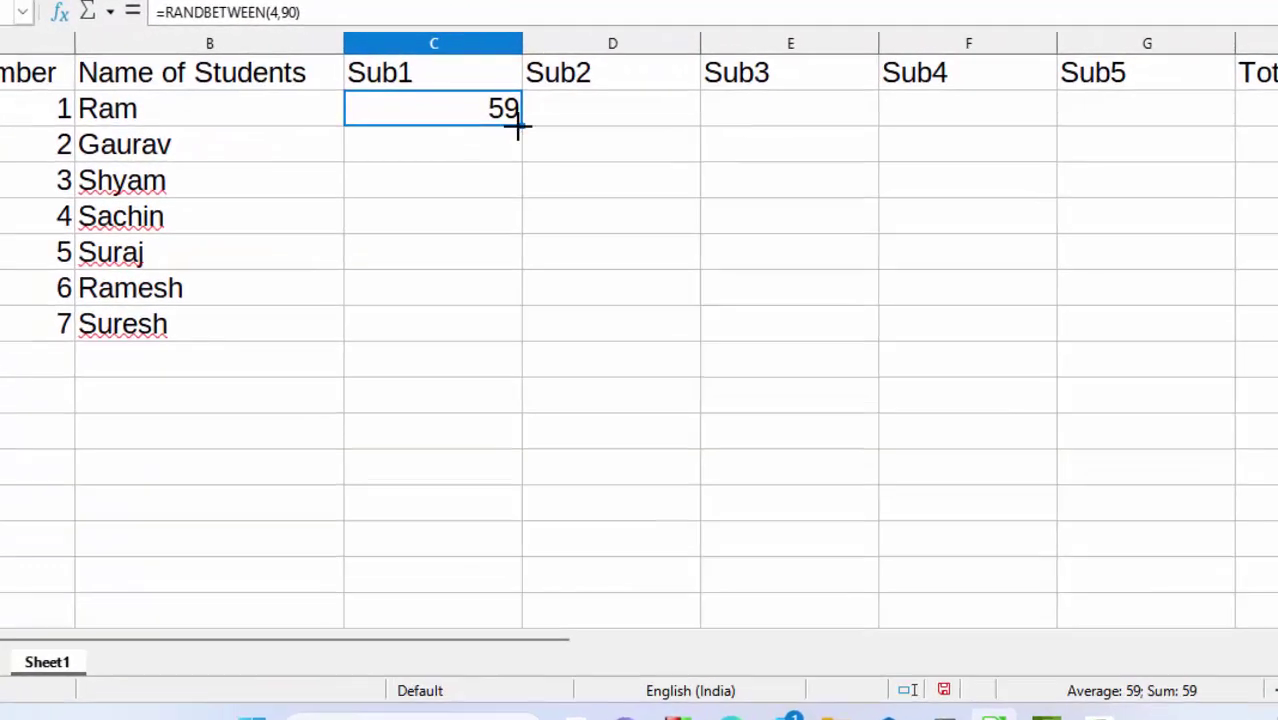
{"action": "mouse_move", "coordinate": [681, 145]}
{"action": "left_mouse_down"}
{"action": "mouse_move", "coordinate": [1198, 140]}
{"action": "mouse_move", "coordinate": [1215, 125]}
{"action": "mouse_move", "coordinate": [1222, 345]}
{"action": "left_mouse_up"}
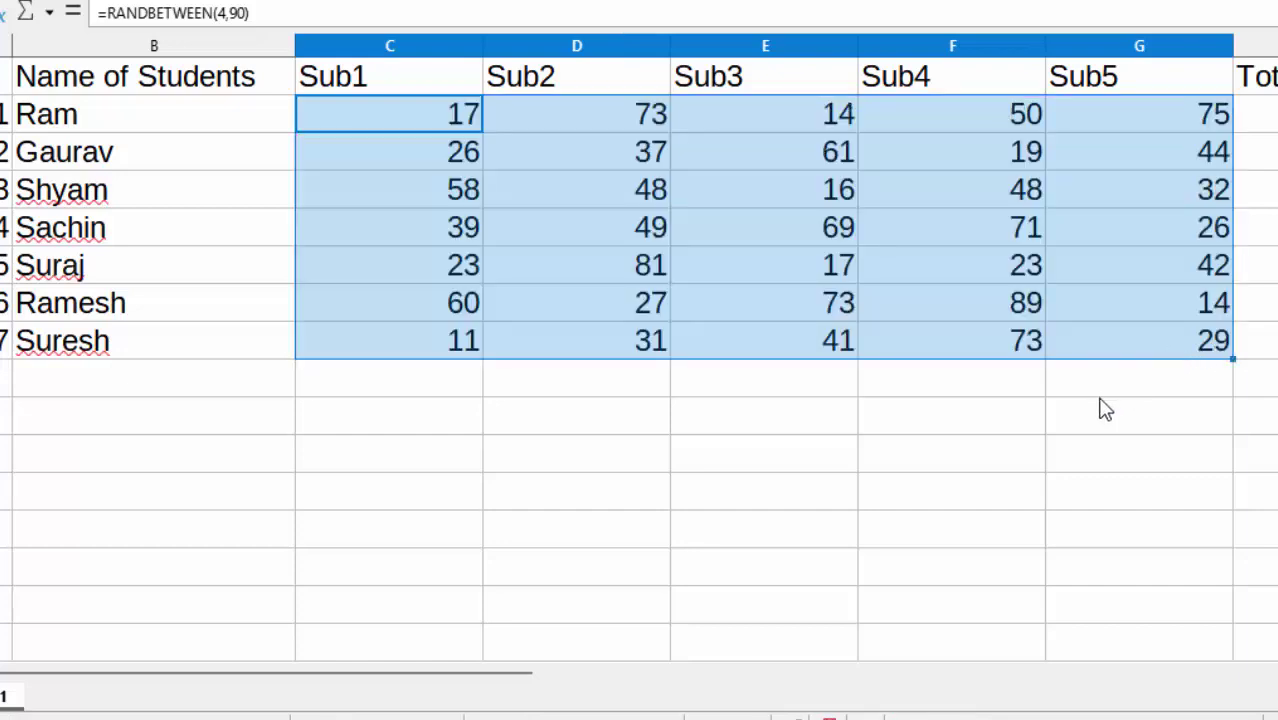
- Copy C2:G8 and paste it back as numbers only, replacing the formulas
{"action": "right_click", "coordinate": [489, 170]}
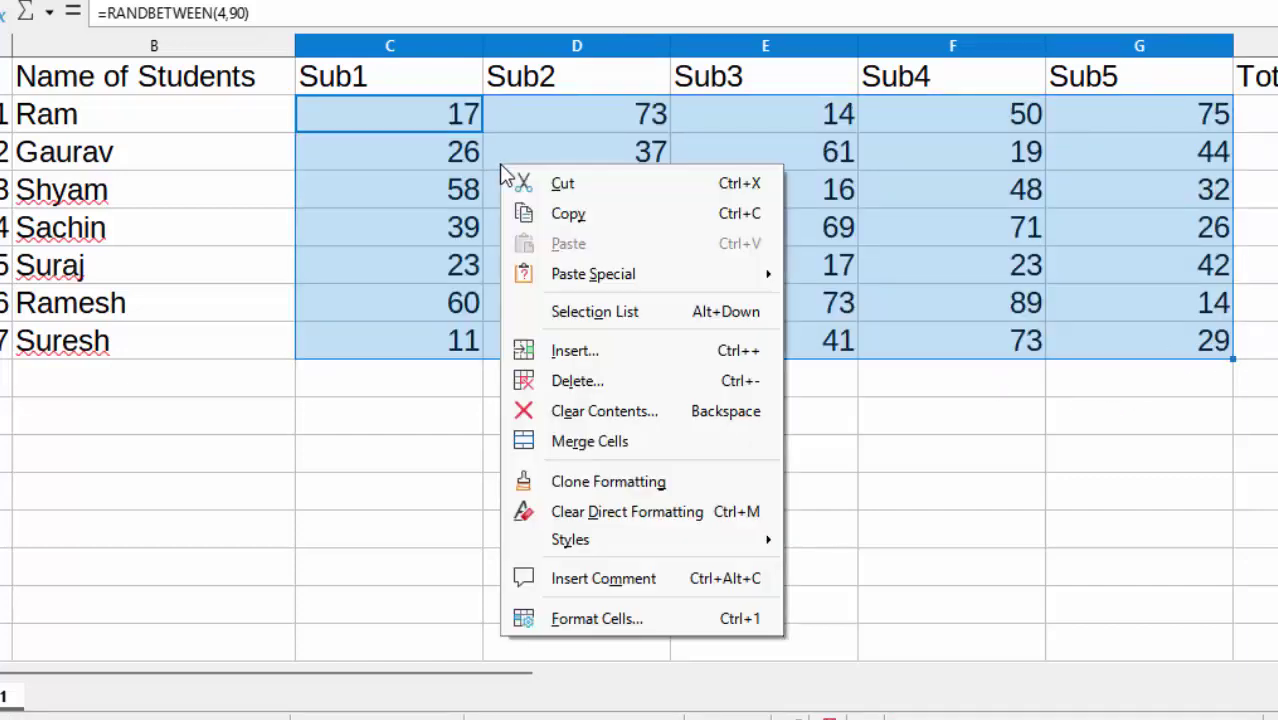
{"action": "left_click", "coordinate": [571, 216]}
{"action": "right_click", "coordinate": [572, 208]}
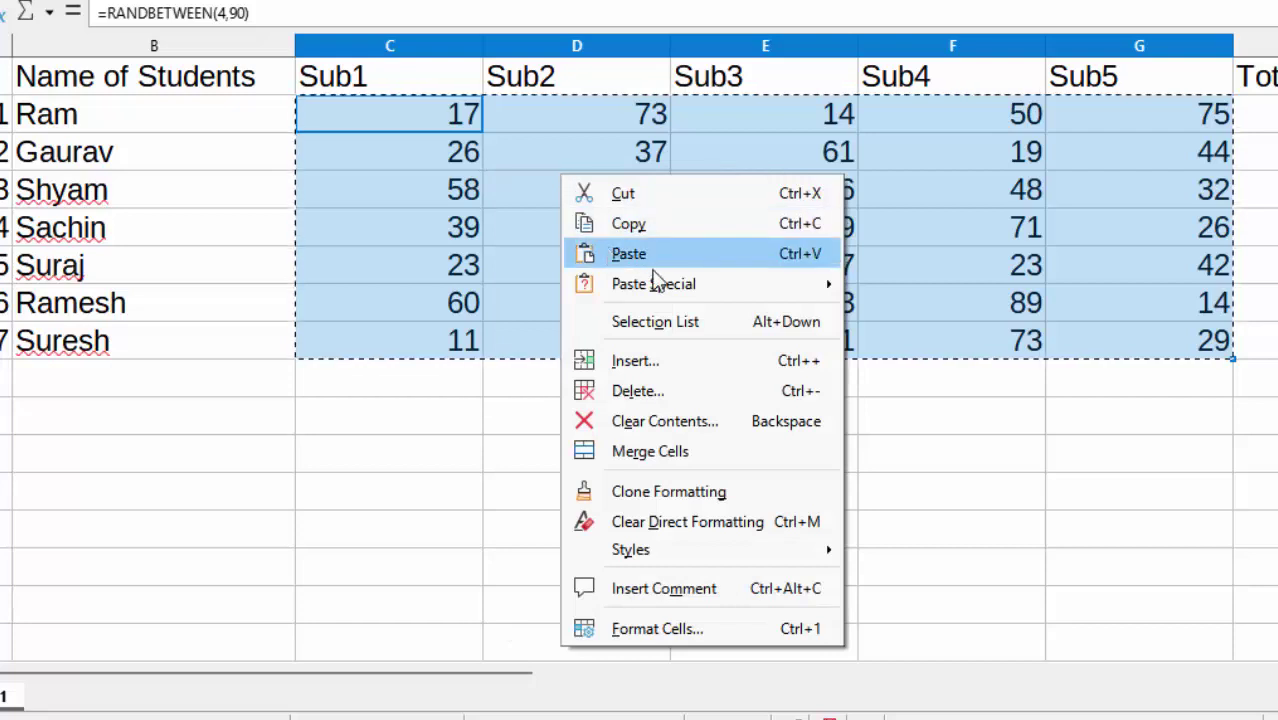
{"action": "mouse_move", "coordinate": [653, 280]}
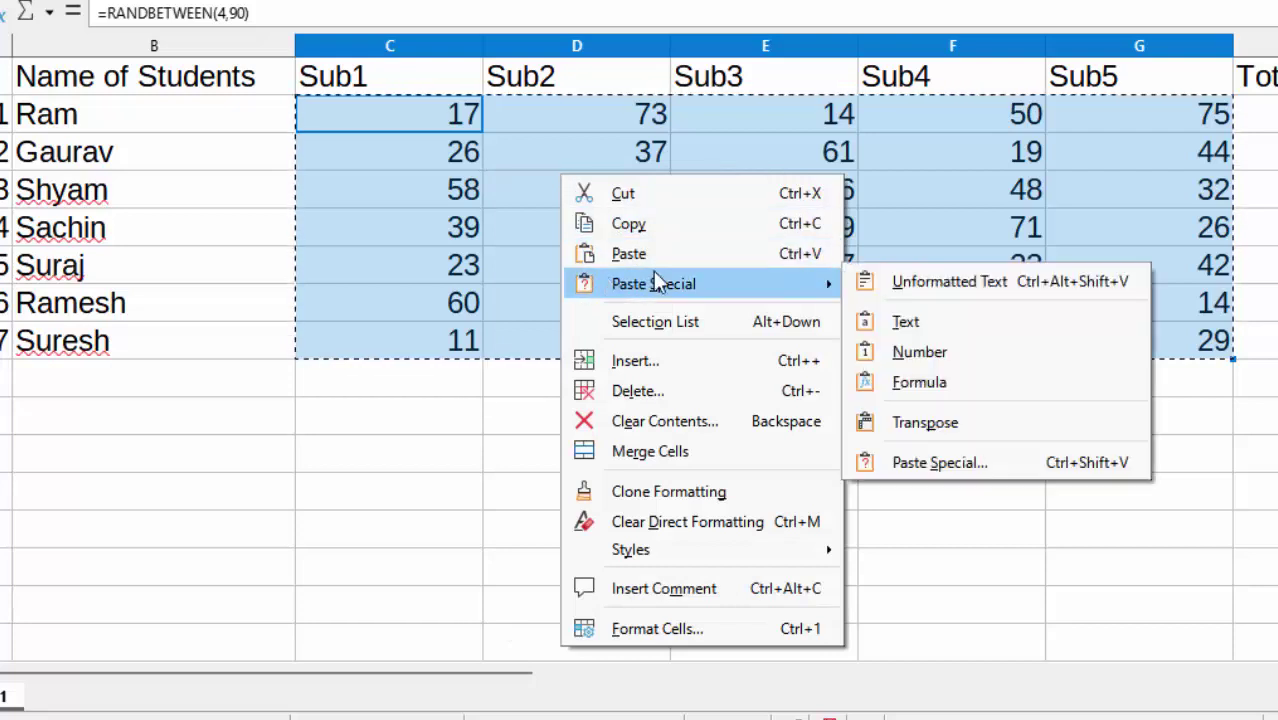
{"action": "left_click", "coordinate": [916, 351]}
{"action": "left_click", "coordinate": [714, 355]}
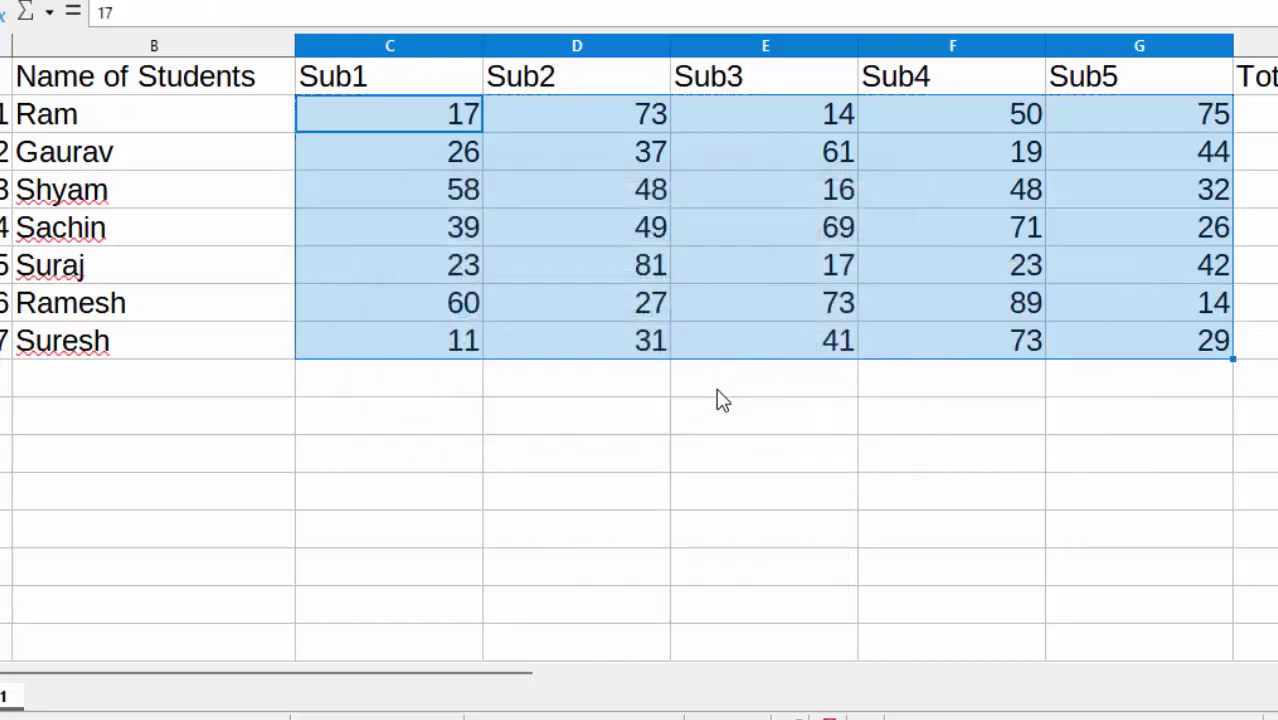
{"action": "double_click", "coordinate": [840, 455]}
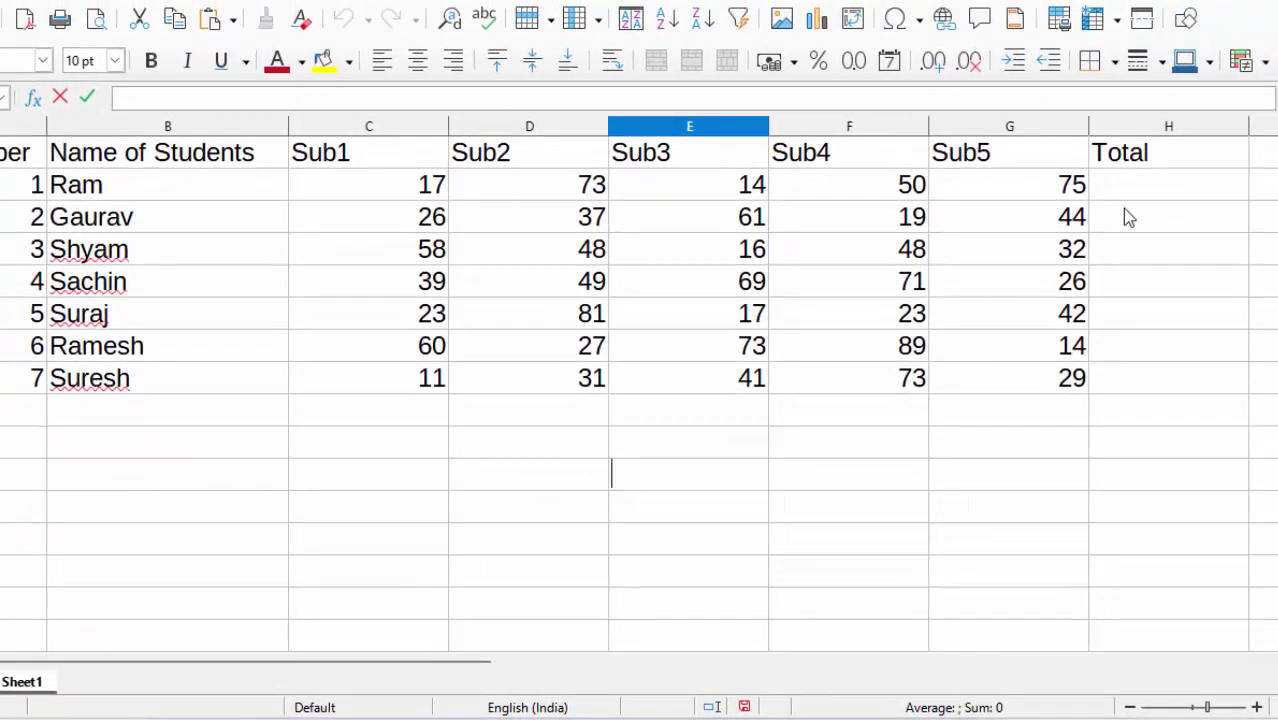
- Enter =SUM(C2:G2) in H2 and fill it down through H8
{"action": "left_click", "coordinate": [1128, 197]}
{"action": "type", "text": "="}
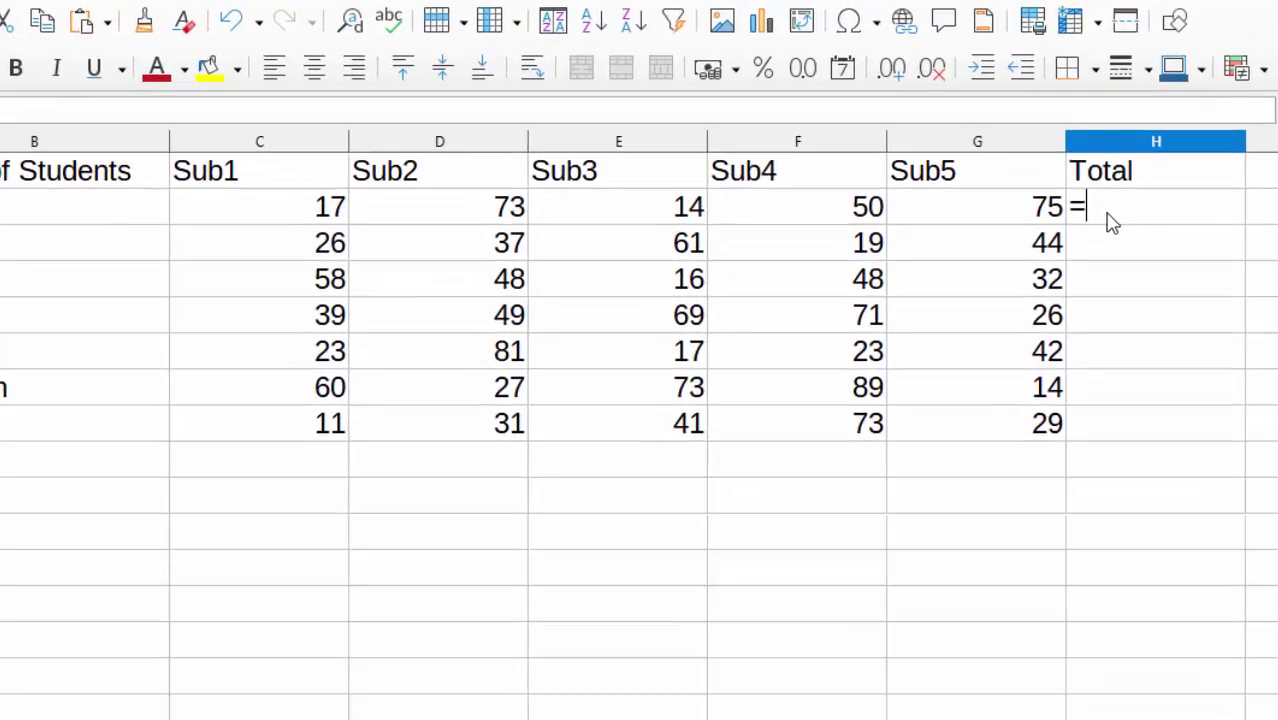
{"action": "type", "text": "sum"}
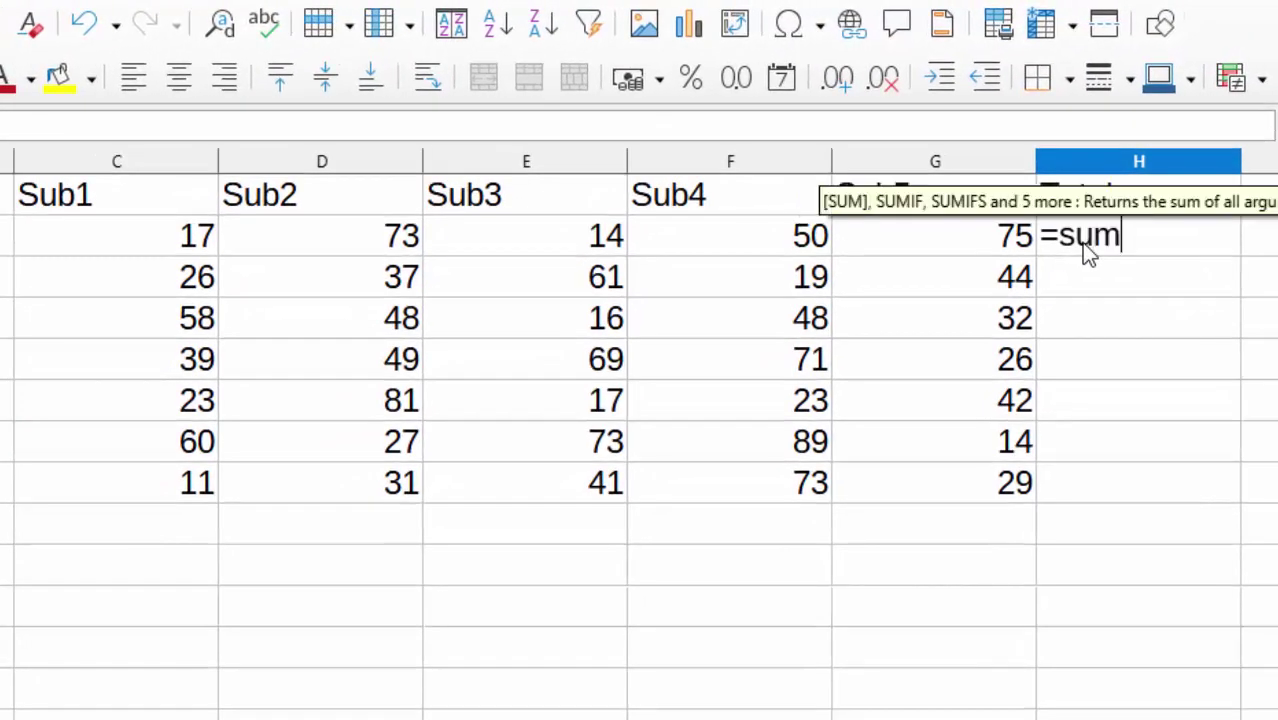
{"action": "type", "text": "("}
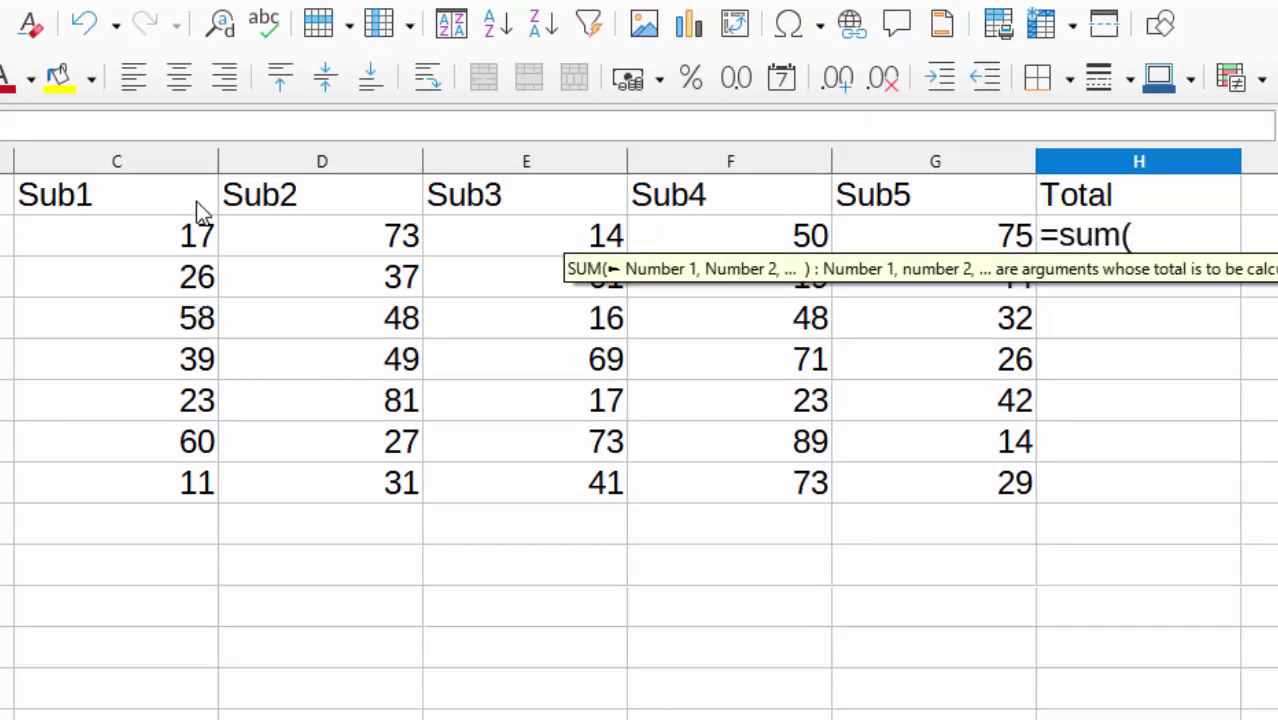
{"action": "left_click", "coordinate": [196, 238]}
{"action": "mouse_move", "coordinate": [211, 237]}
{"action": "left_mouse_down"}
{"action": "mouse_move", "coordinate": [350, 206]}
{"action": "mouse_move", "coordinate": [978, 234]}
{"action": "left_mouse_up"}
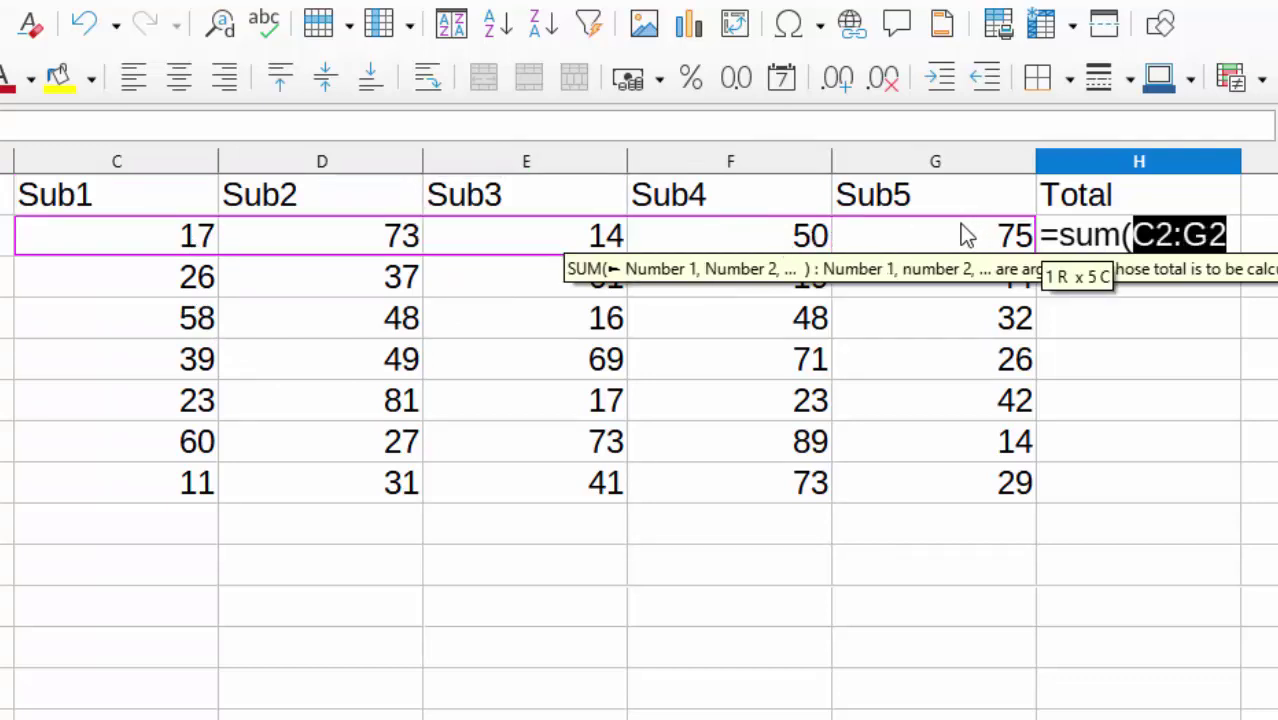
{"action": "key", "text": "Return"}
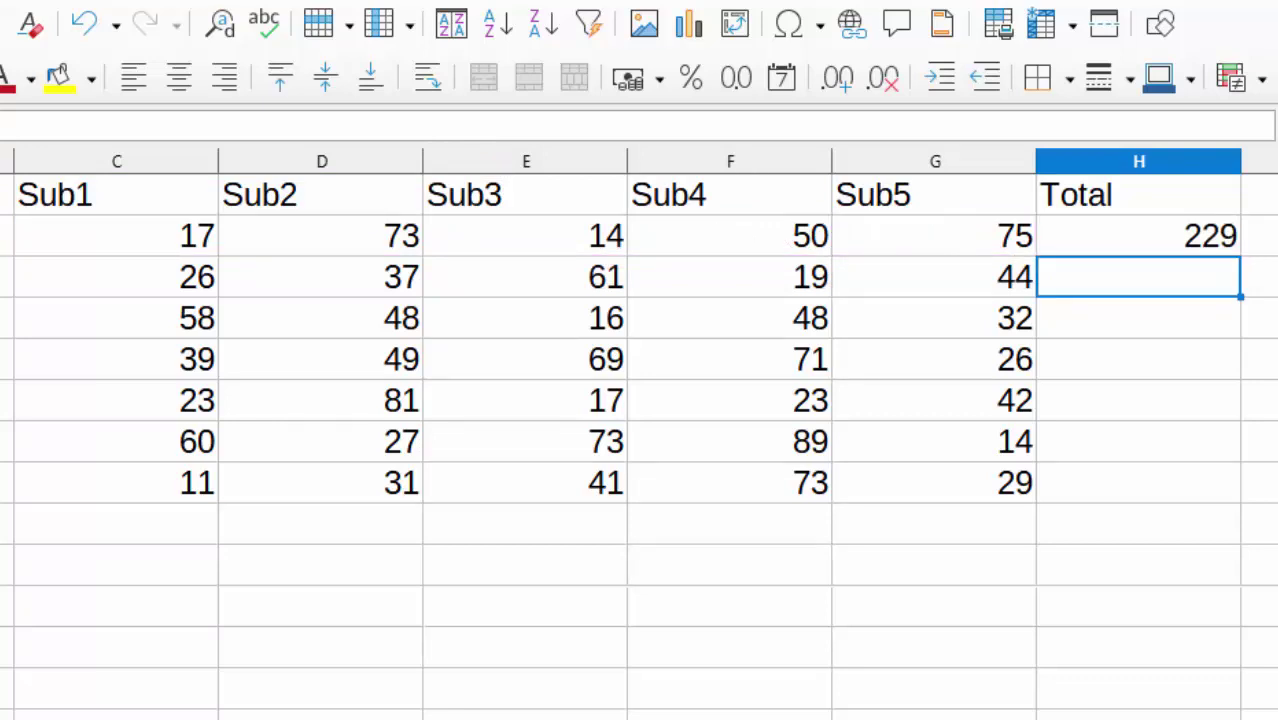
{"action": "left_click", "coordinate": [1136, 245]}
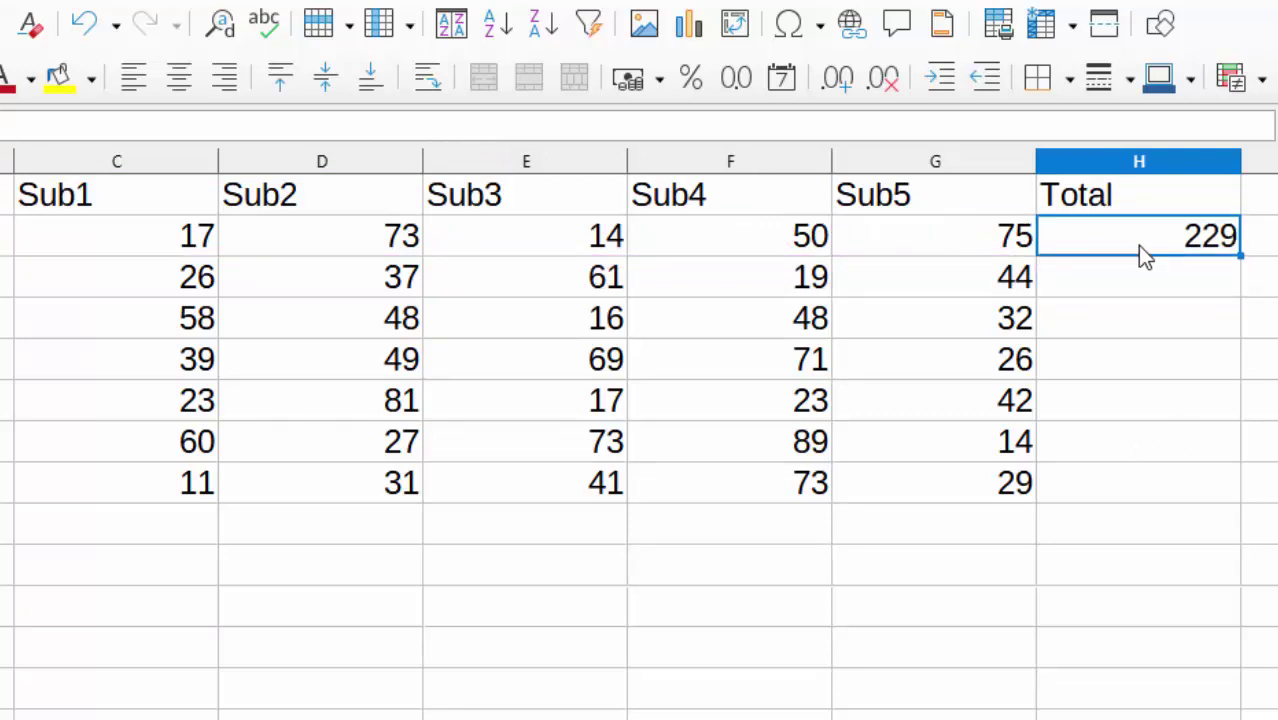
{"action": "double_click", "coordinate": [1236, 257]}
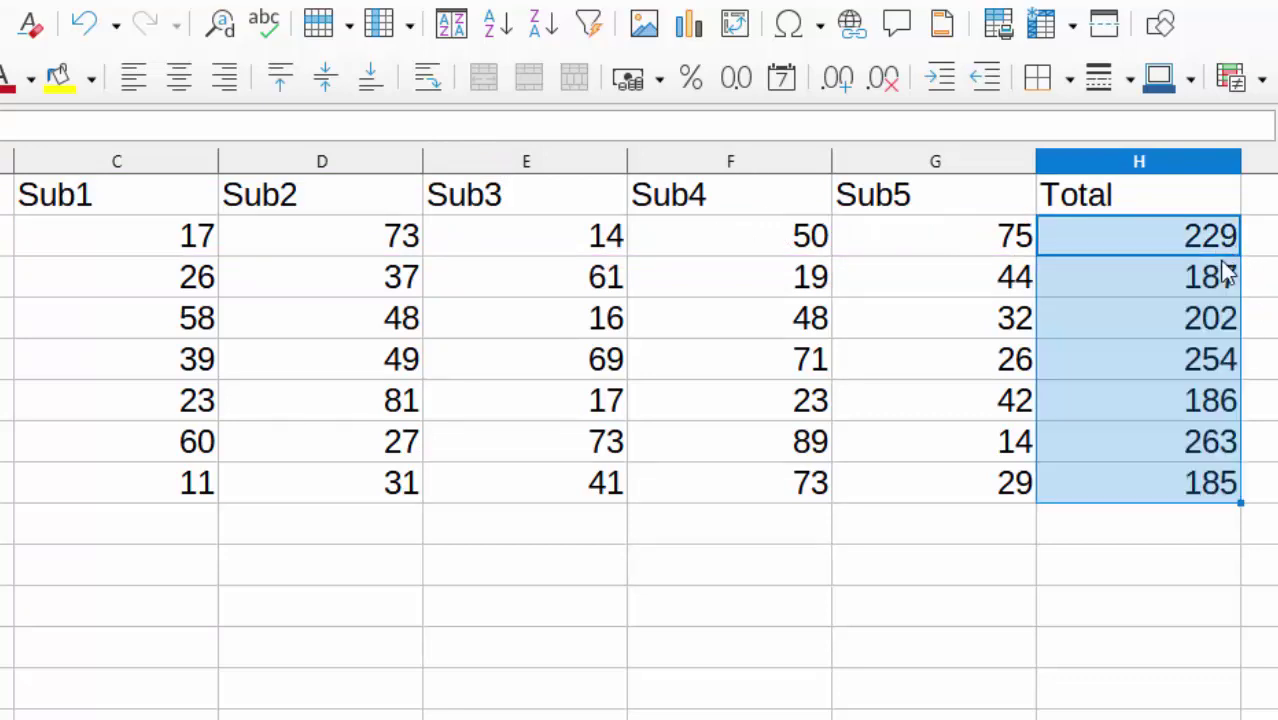
{"action": "left_click_drag", "start_coordinate": [101, 183], "coordinate": [1136, 388]}
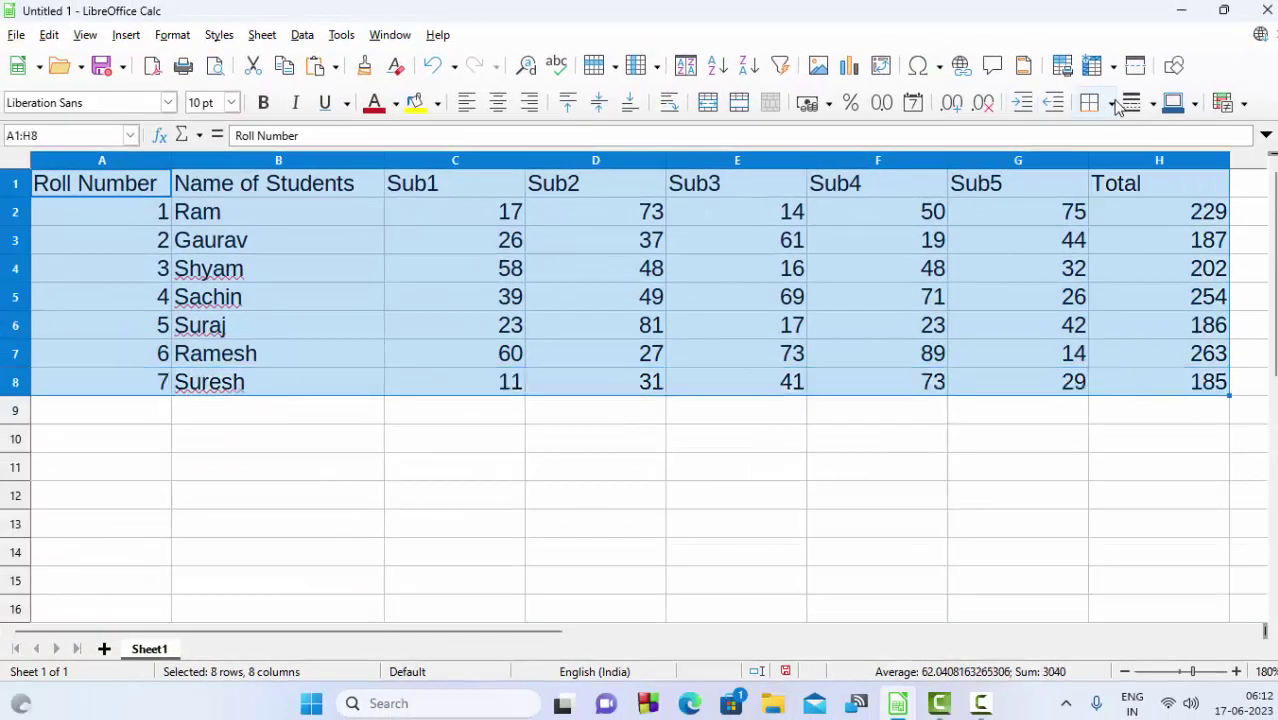
- Put borders around every cell of the table A1:H8
{"action": "left_click", "coordinate": [1113, 104]}
{"action": "left_click", "coordinate": [1164, 212]}
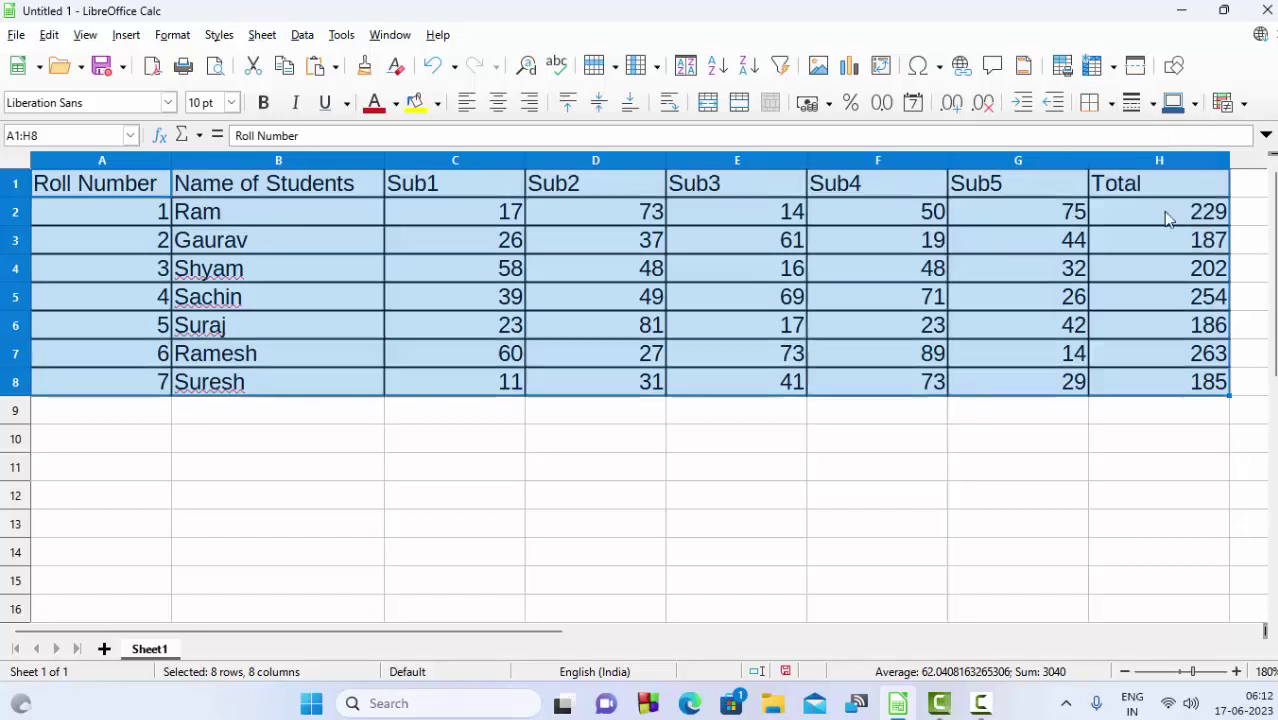
{"action": "left_click", "coordinate": [745, 467]}
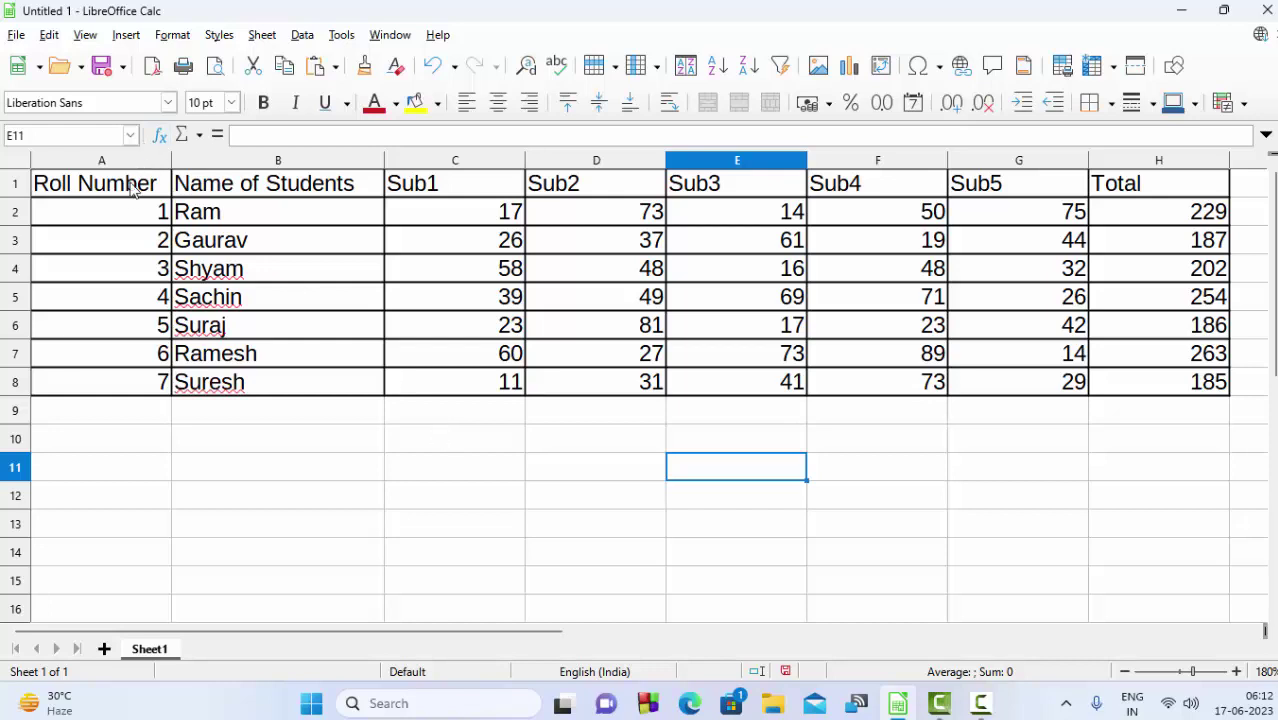
- Give the header row A1:H1 a yellow background
{"action": "left_click_drag", "start_coordinate": [133, 190], "coordinate": [1152, 191]}
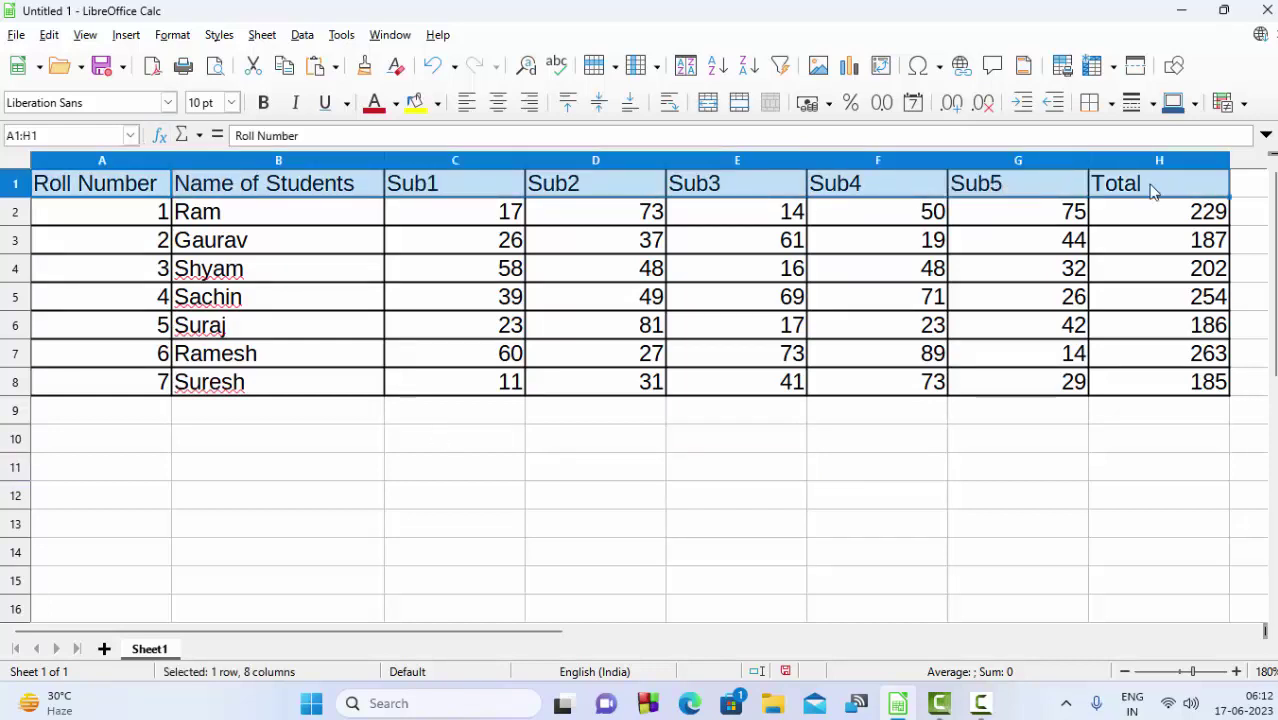
{"action": "left_click", "coordinate": [418, 105]}
{"action": "left_click", "coordinate": [365, 525]}
{"action": "left_click", "coordinate": [418, 445]}
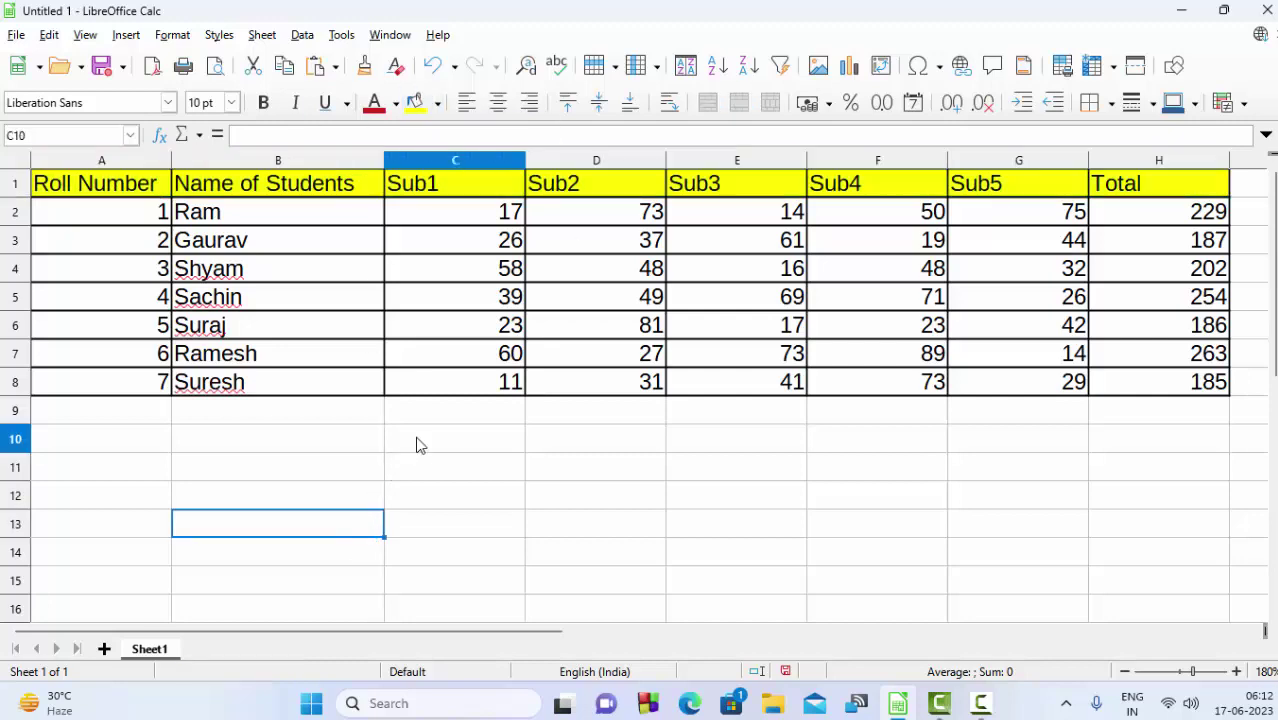
- Enter =VLOOKUP(A6,$A$1:$H$8,8,0) in C10, returning roll number 5's total, 186
{"action": "type", "text": "=vl"}
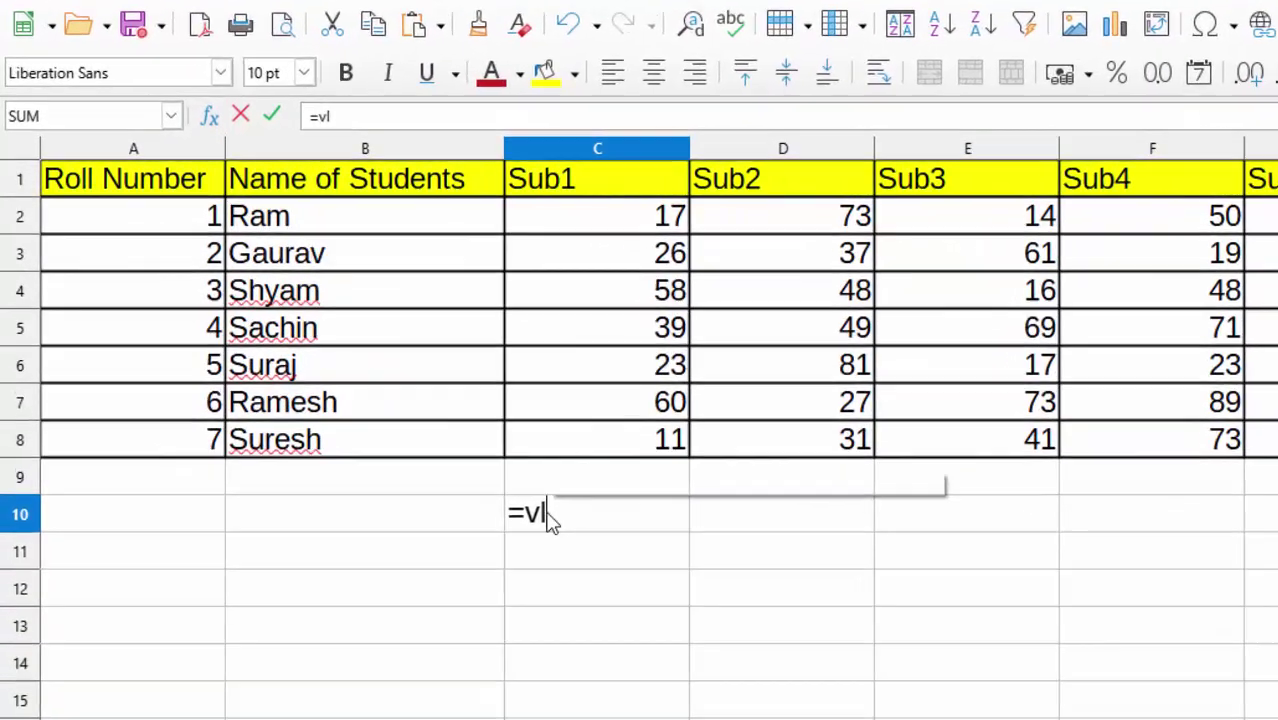
{"action": "type", "text": "ookup"}
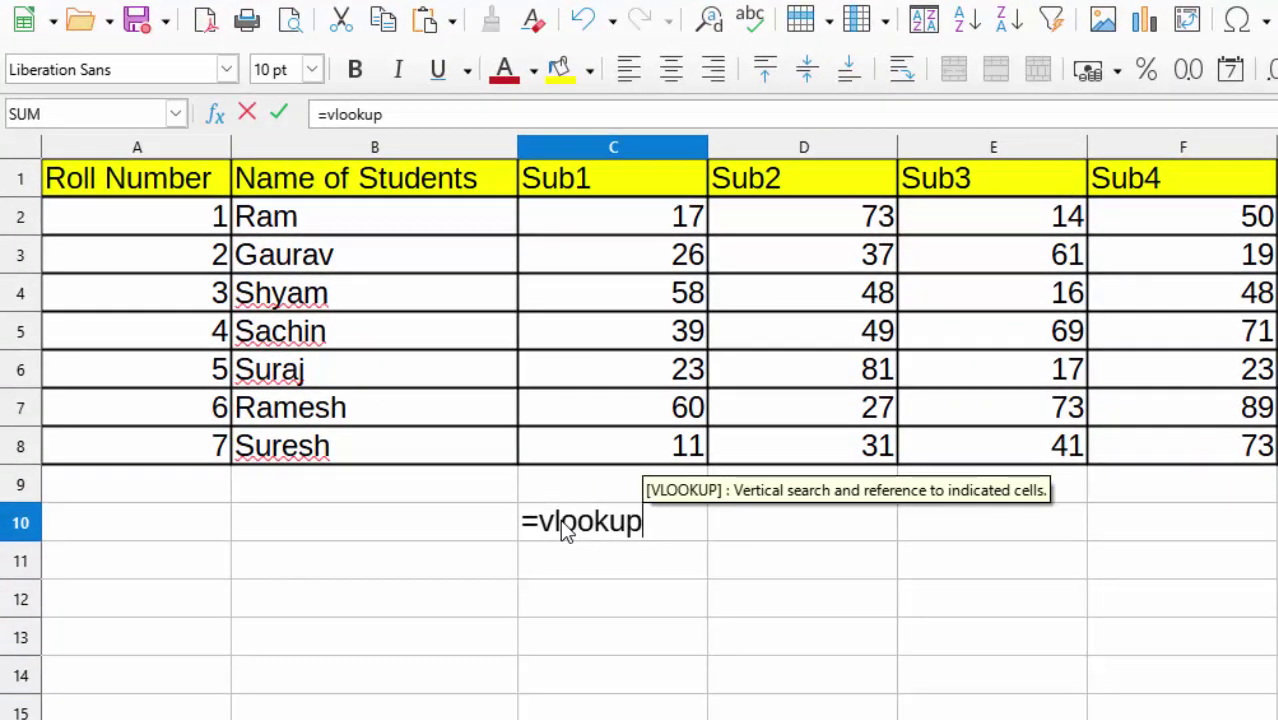
{"action": "type", "text": "("}
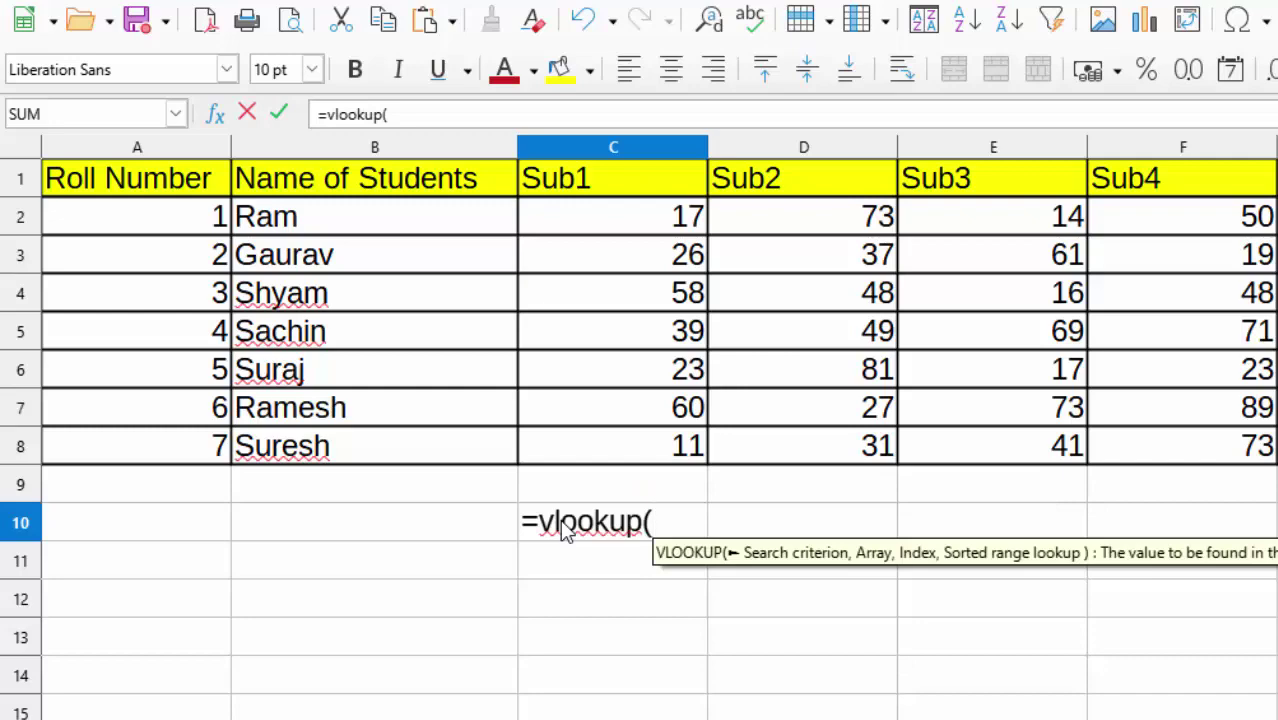
{"action": "left_click", "coordinate": [185, 388]}
{"action": "type", "text": ","}
{"action": "mouse_move", "coordinate": [180, 178]}
{"action": "left_mouse_down"}
{"action": "mouse_move", "coordinate": [1218, 425]}
{"action": "mouse_move", "coordinate": [1205, 400]}
{"action": "left_mouse_up"}
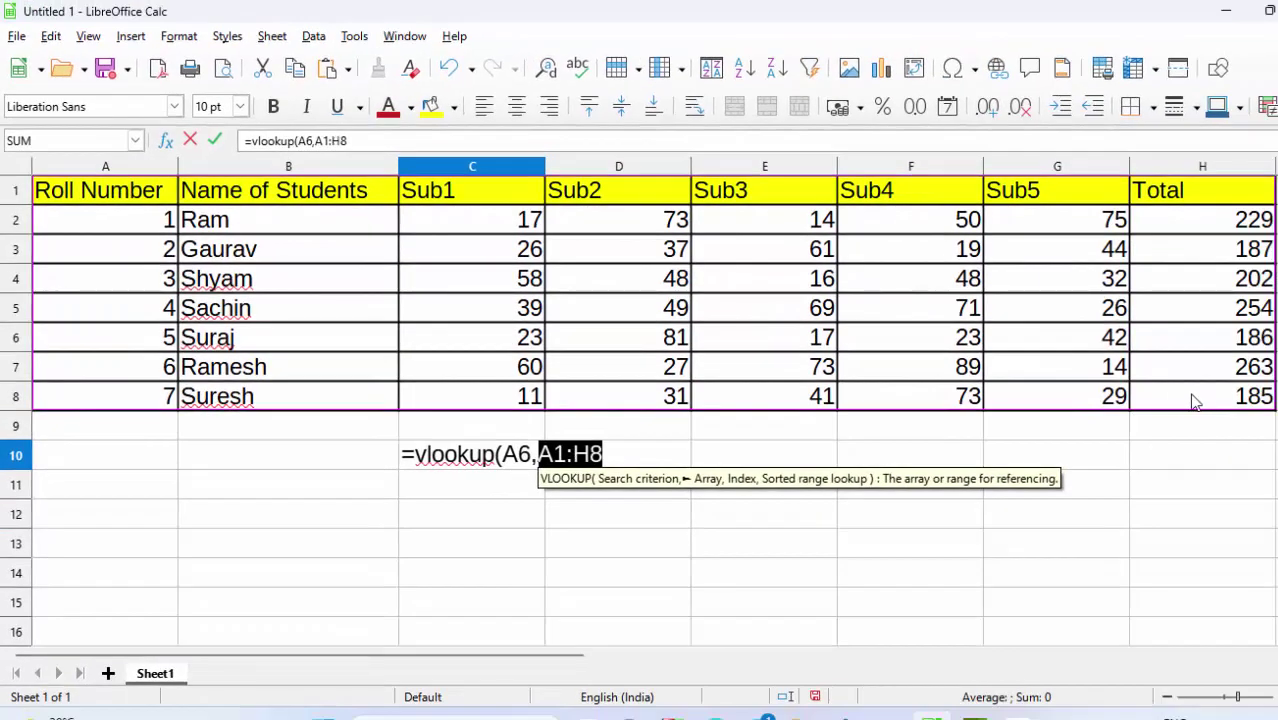
{"action": "key", "text": "F4"}
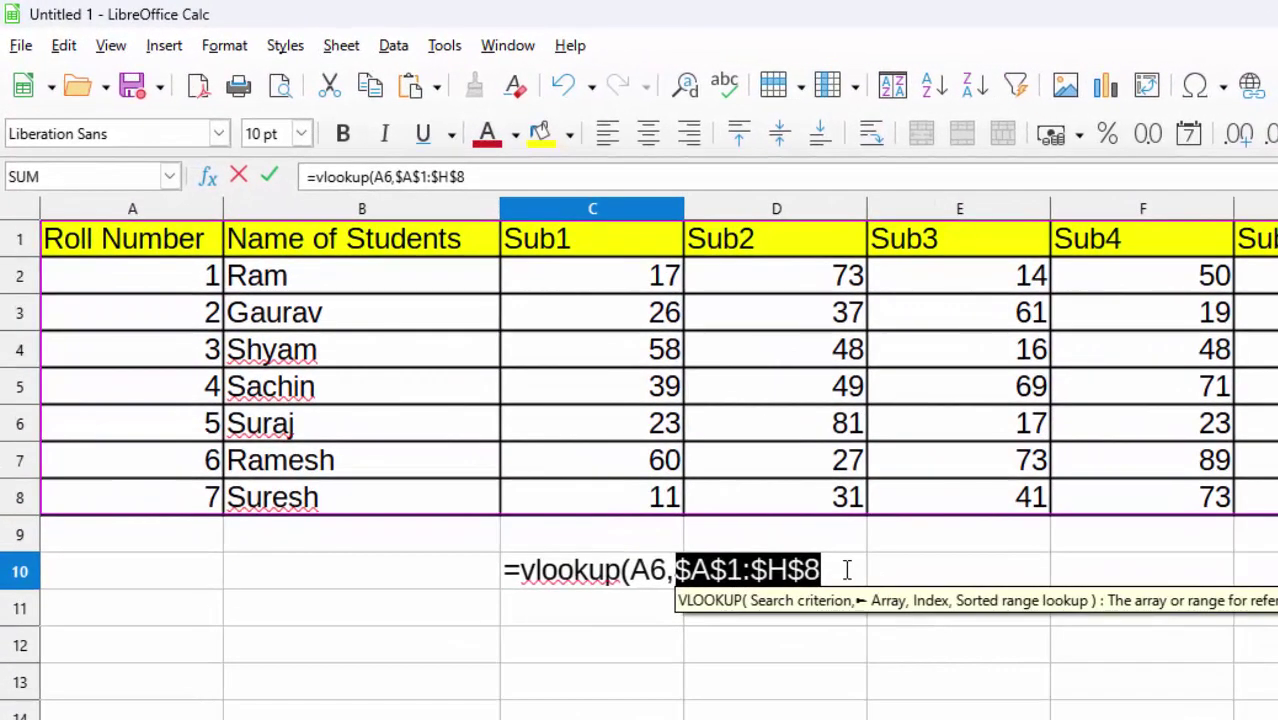
{"action": "left_click", "coordinate": [675, 454]}
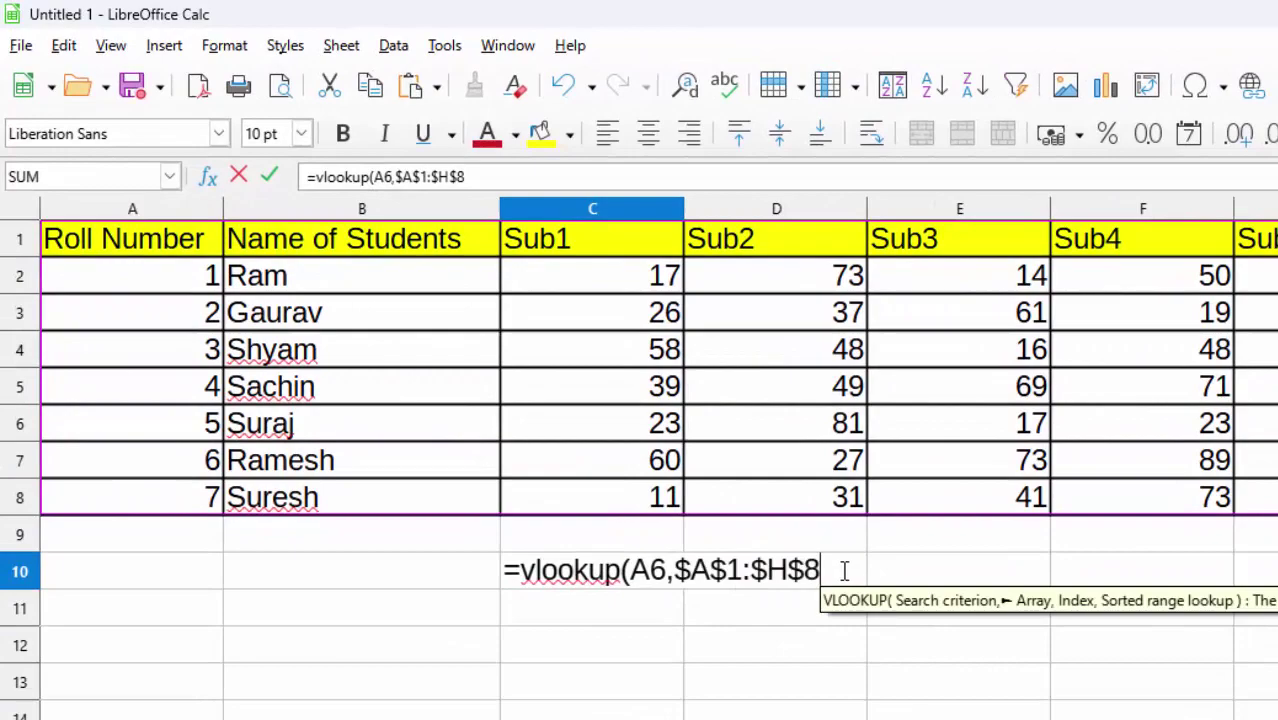
{"action": "type", "text": ","}
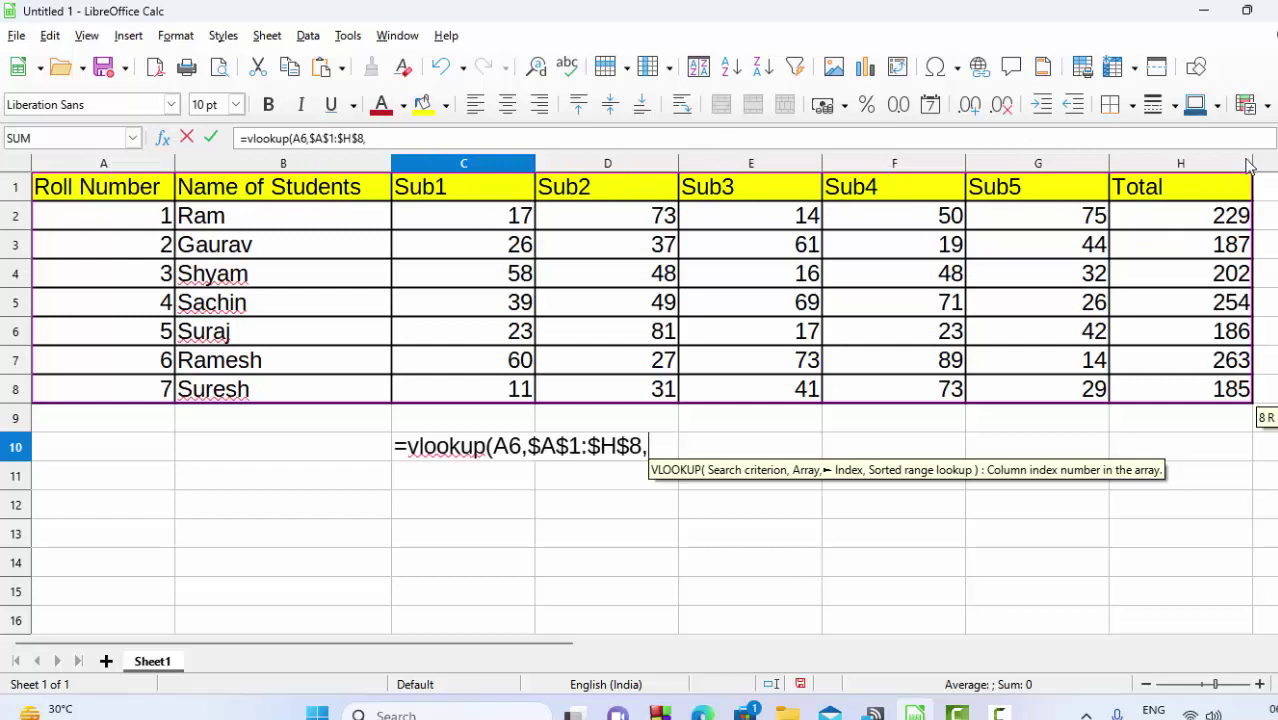
{"action": "type", "text": "8,"}
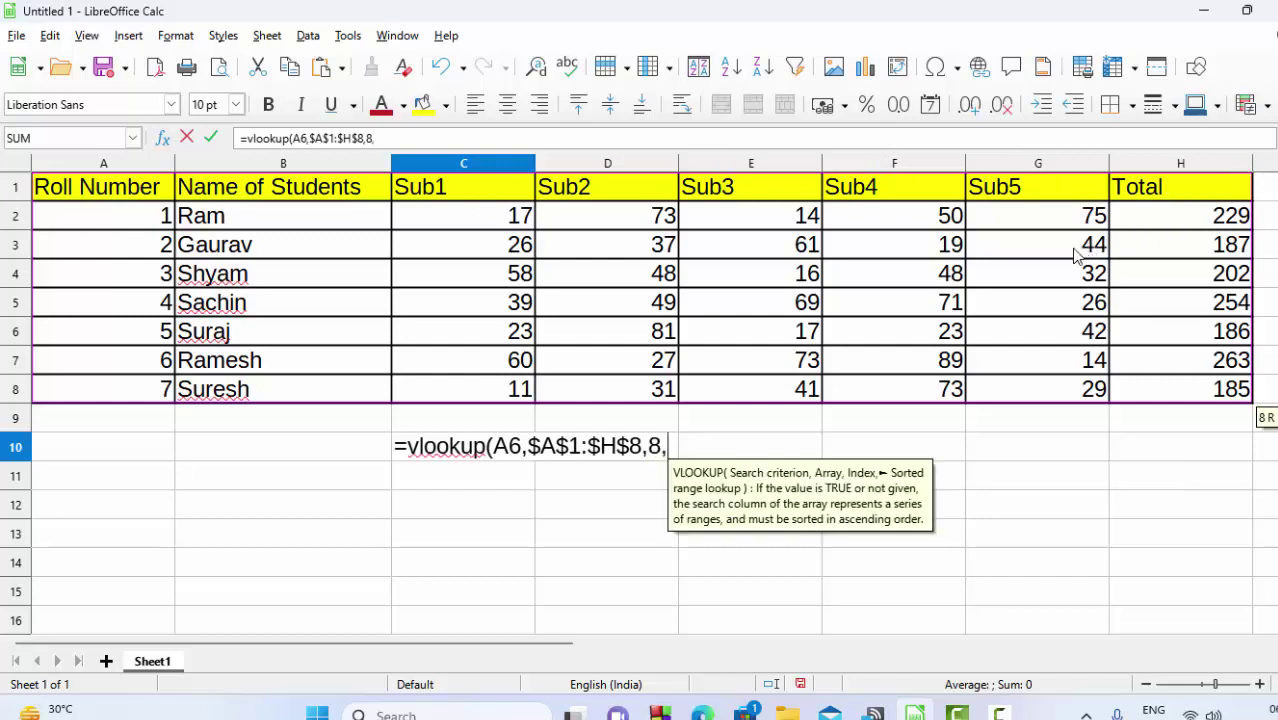
{"action": "type", "text": "0"}
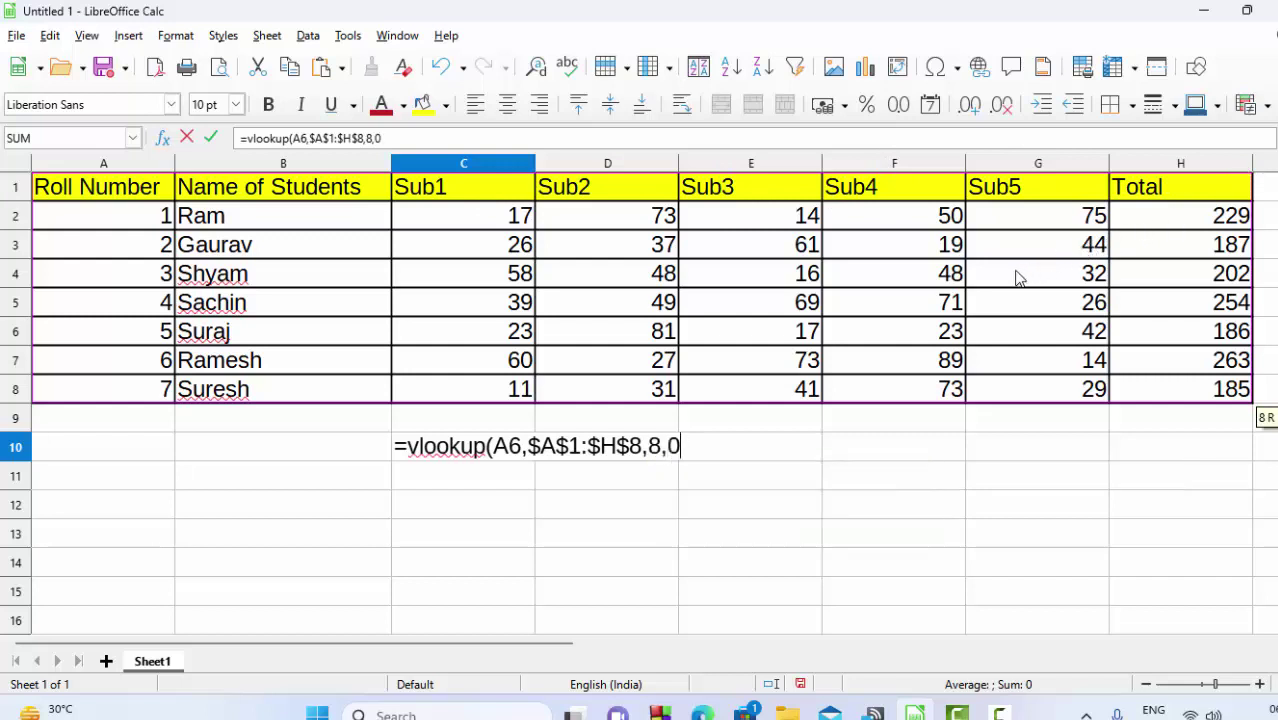
{"action": "type", "text": ")"}
{"action": "key", "text": "Return"}
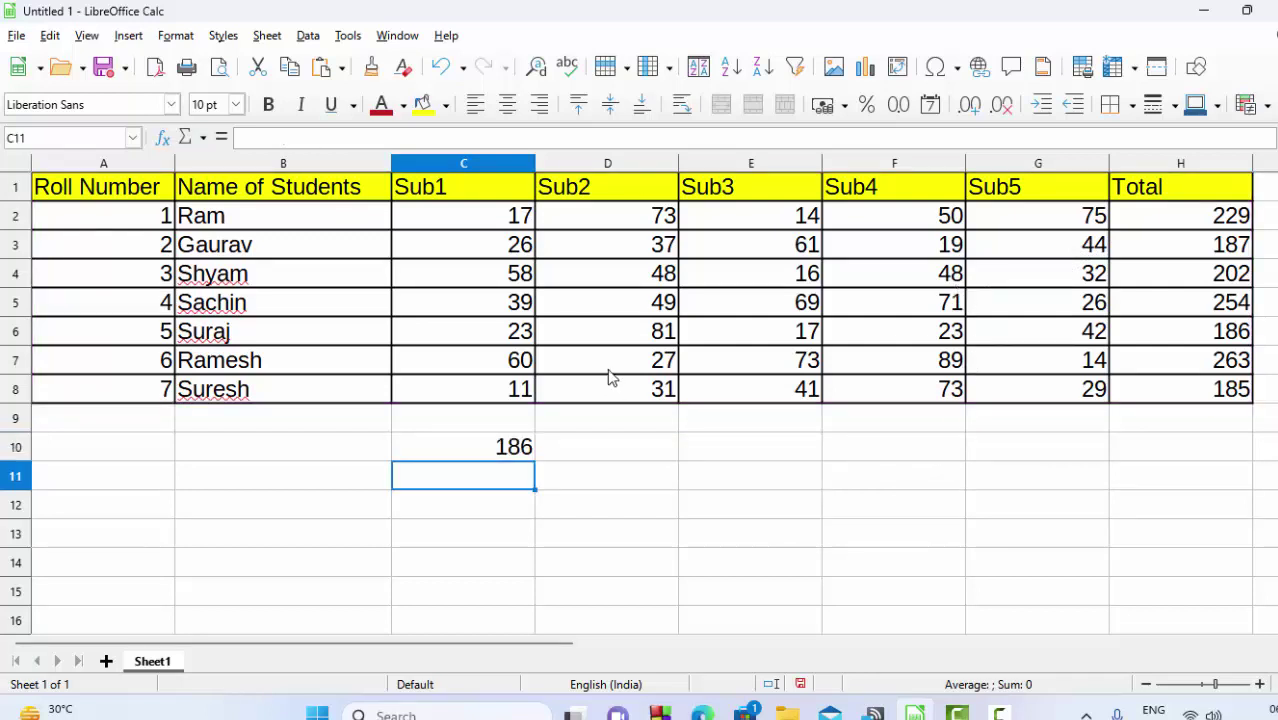
- Fill roll number 5's row A6:H6 with a yellow background
{"action": "left_click", "coordinate": [533, 440]}
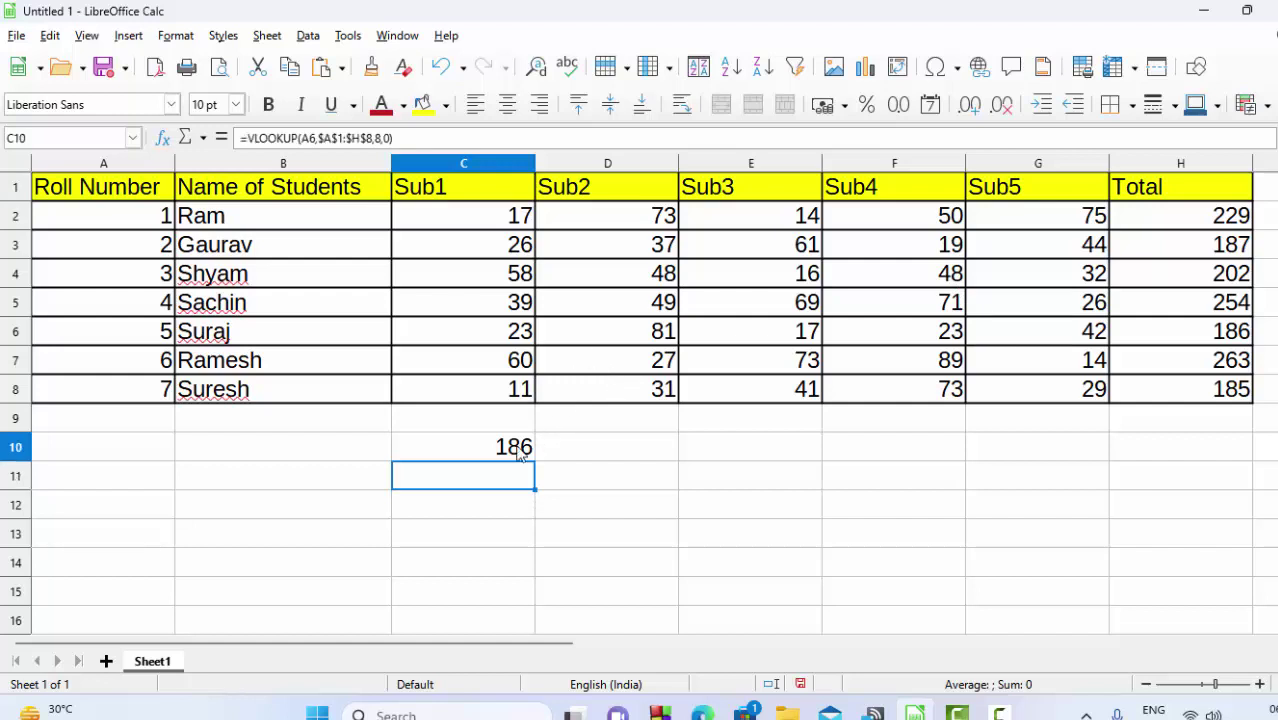
{"action": "left_click_drag", "start_coordinate": [87, 325], "coordinate": [1207, 350]}
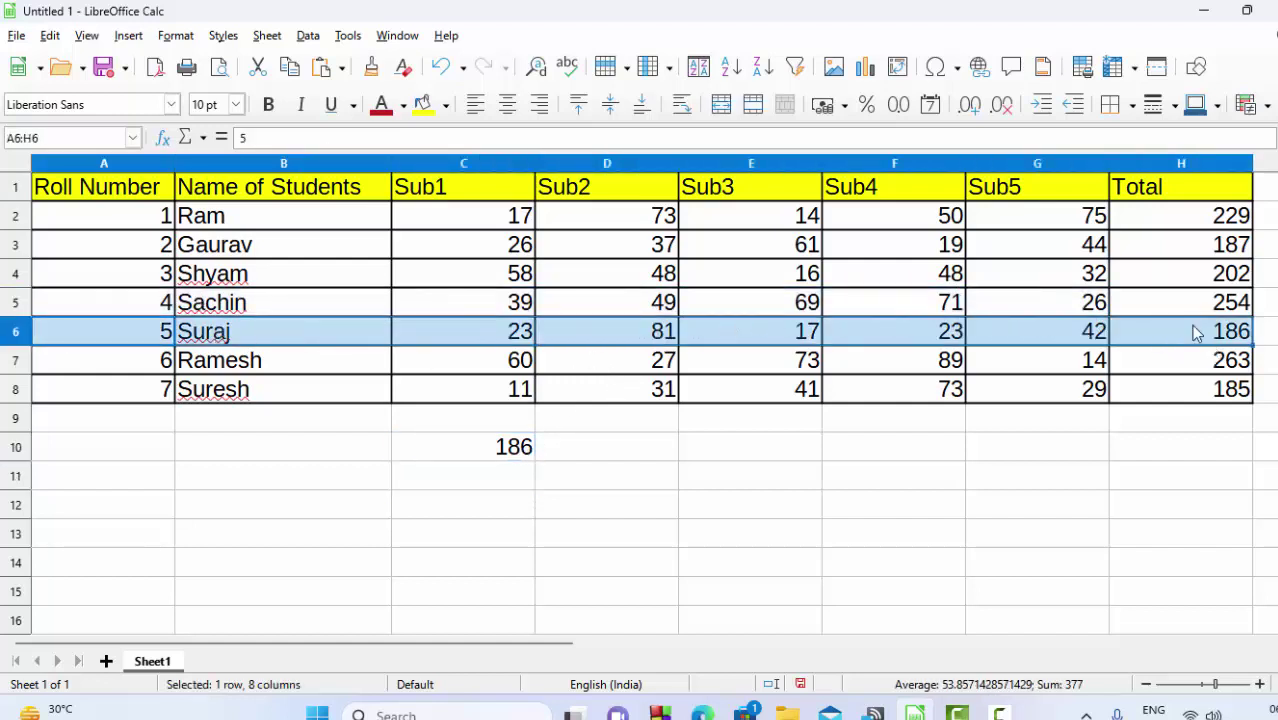
{"action": "left_click", "coordinate": [423, 105]}
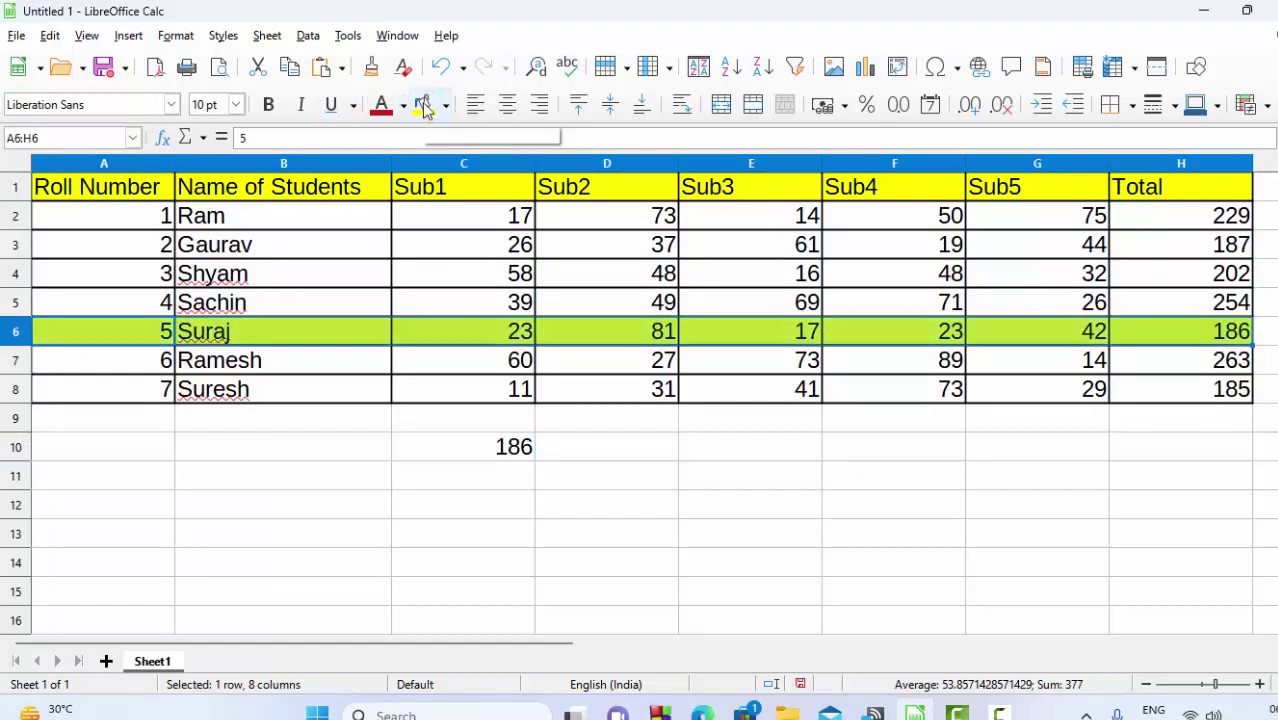
{"action": "left_click", "coordinate": [832, 566]}
- Delete the lookup formula from C10 and select the header row A1:H1
{"action": "left_click", "coordinate": [504, 446]}
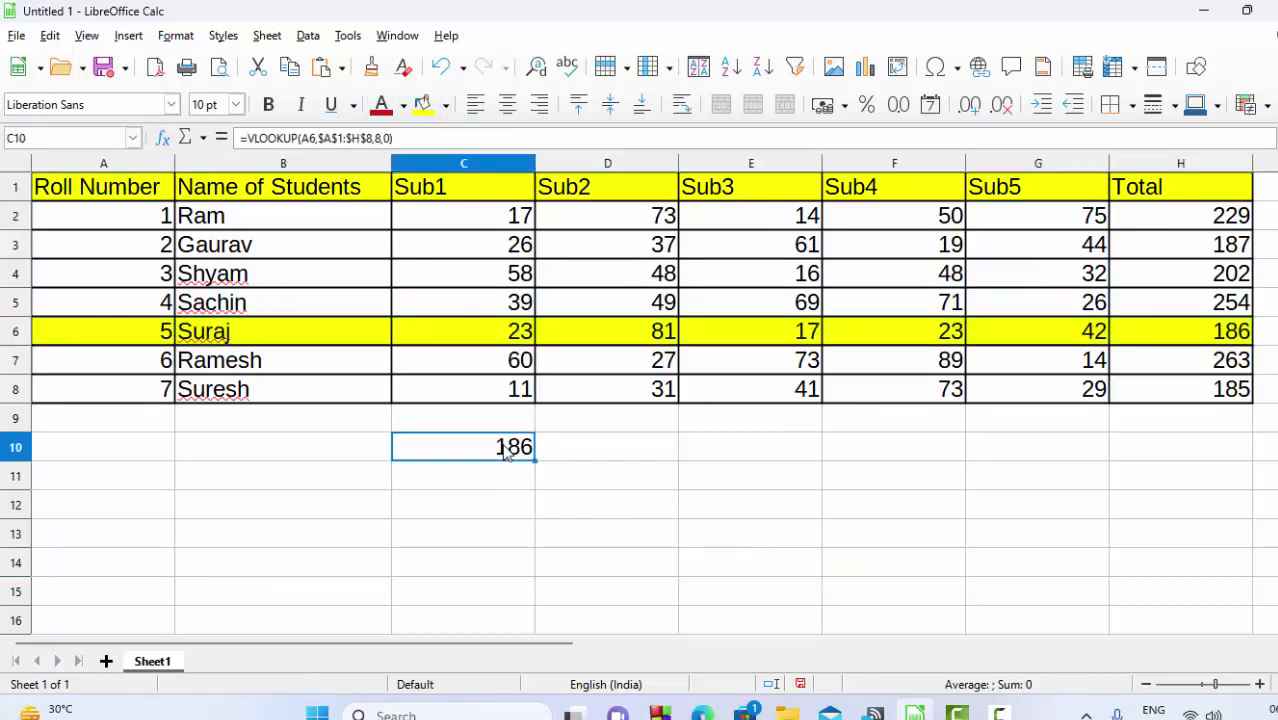
{"action": "key", "text": "Delete"}
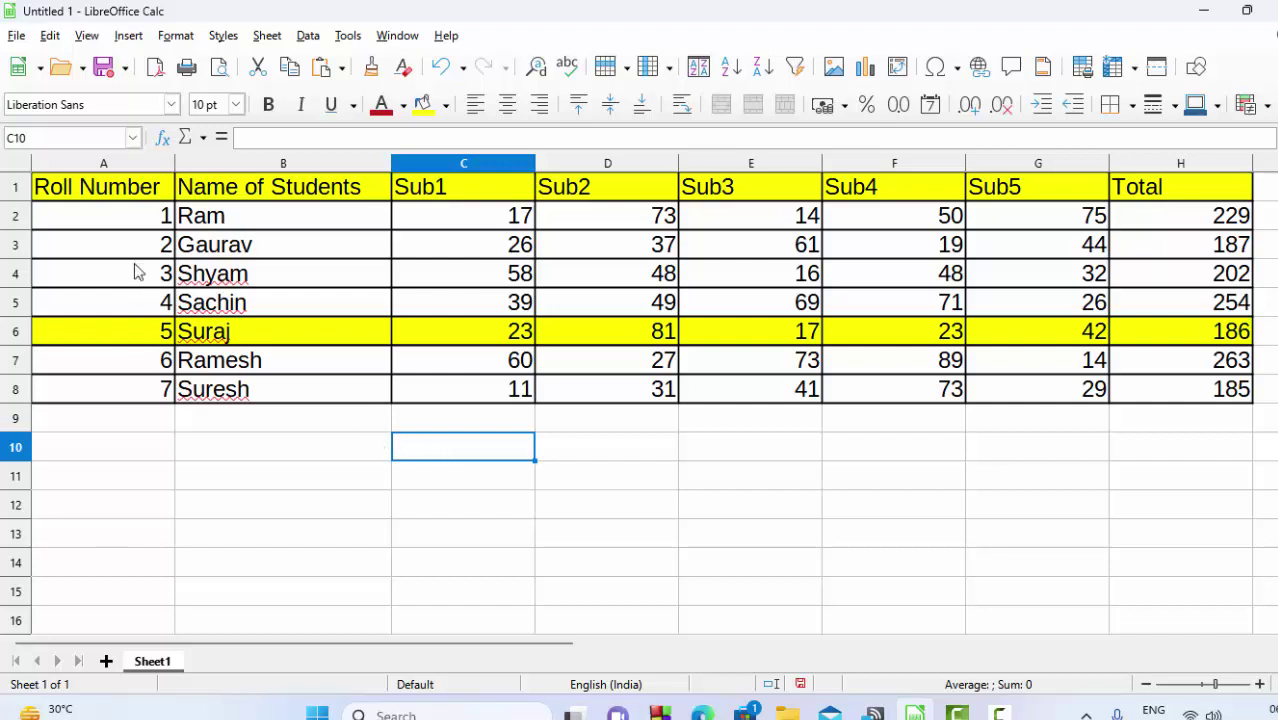
{"action": "left_click_drag", "start_coordinate": [125, 186], "coordinate": [1193, 166]}
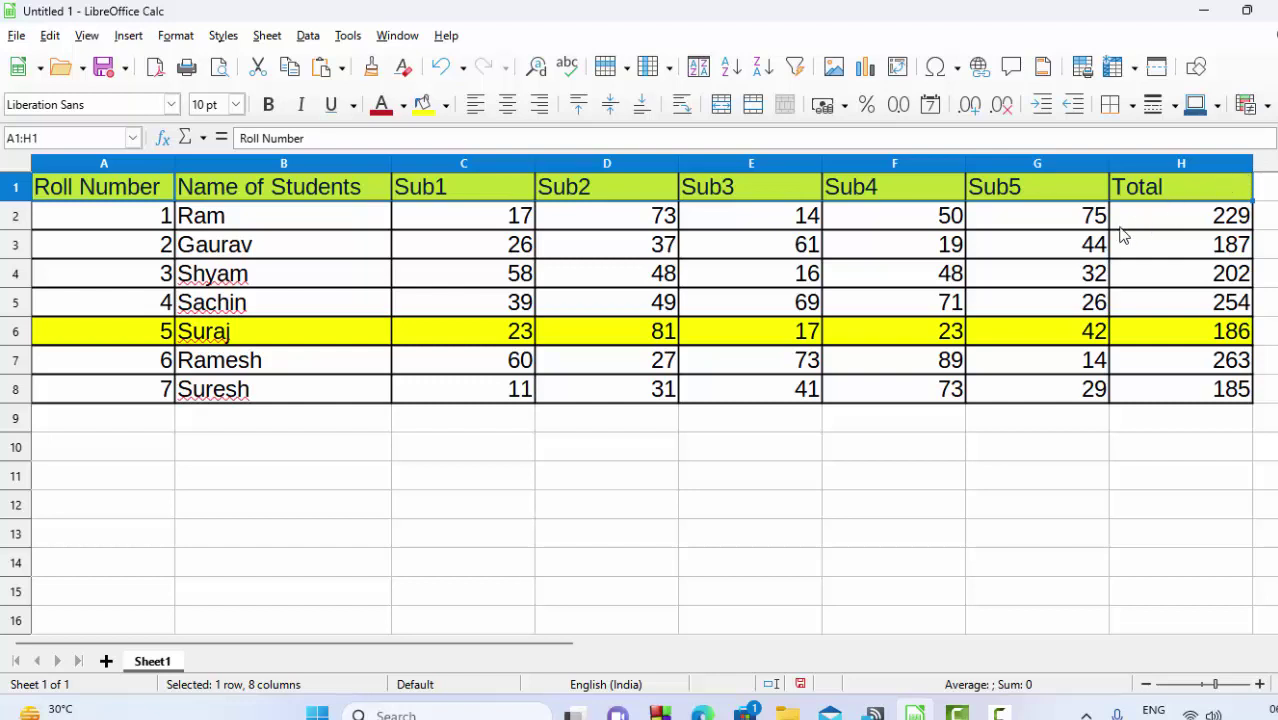
- Copy the header row A1:H1 and paste it into A11:H11
{"action": "key", "text": "ctrl+c"}
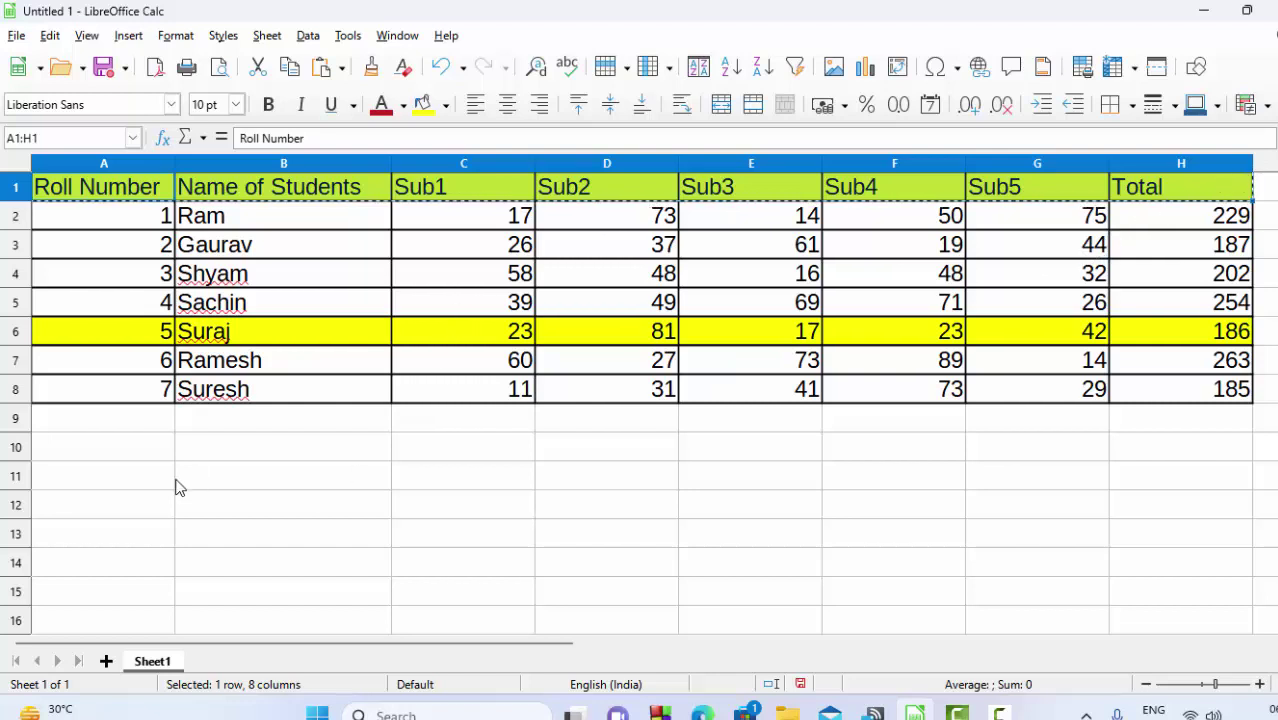
{"action": "left_click", "coordinate": [78, 482]}
{"action": "key", "text": "ctrl+v"}
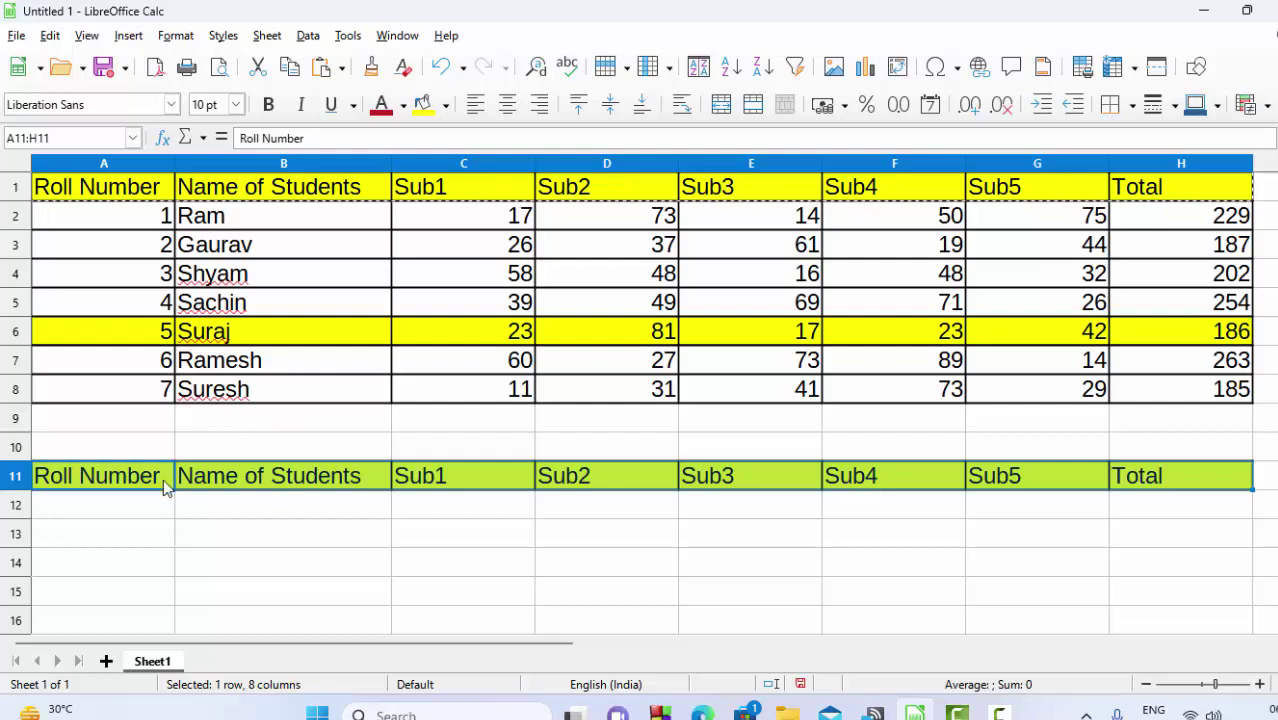
- Start a VLOOKUP in B12 using lookup value $A$12 and table range $A$2:$H$8
{"action": "left_click", "coordinate": [283, 505]}
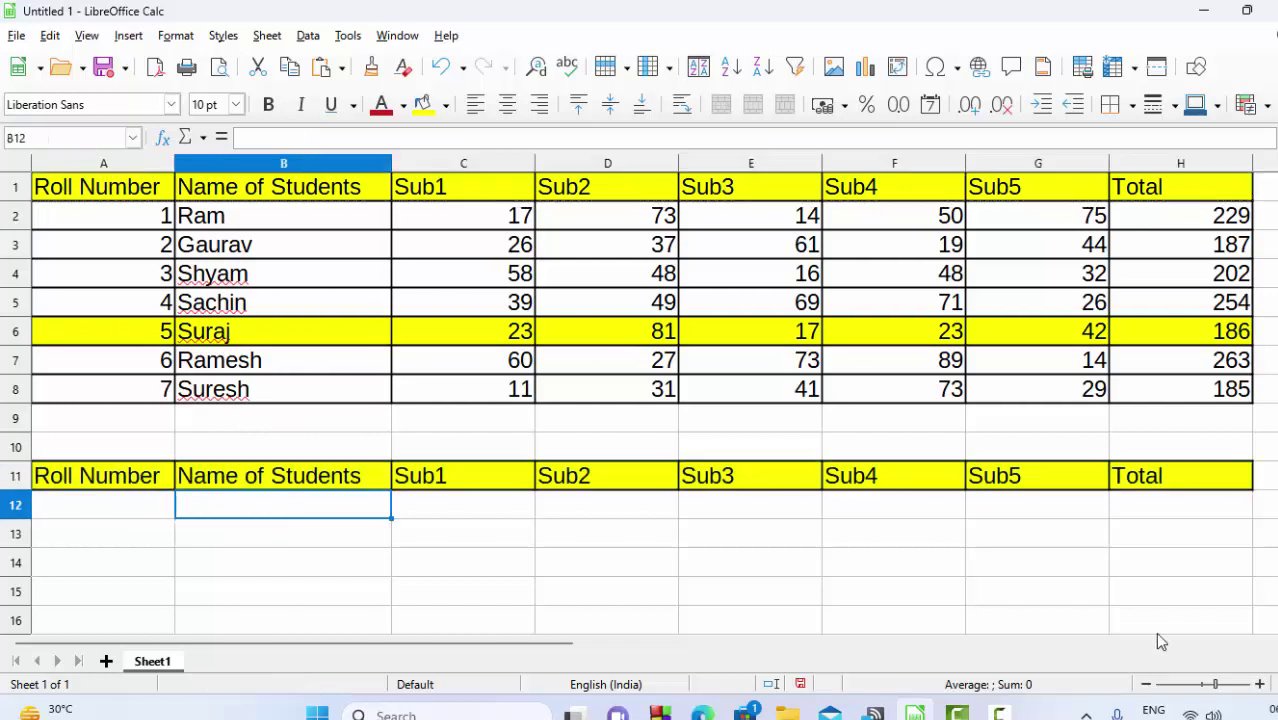
{"action": "type", "text": "=vlo"}
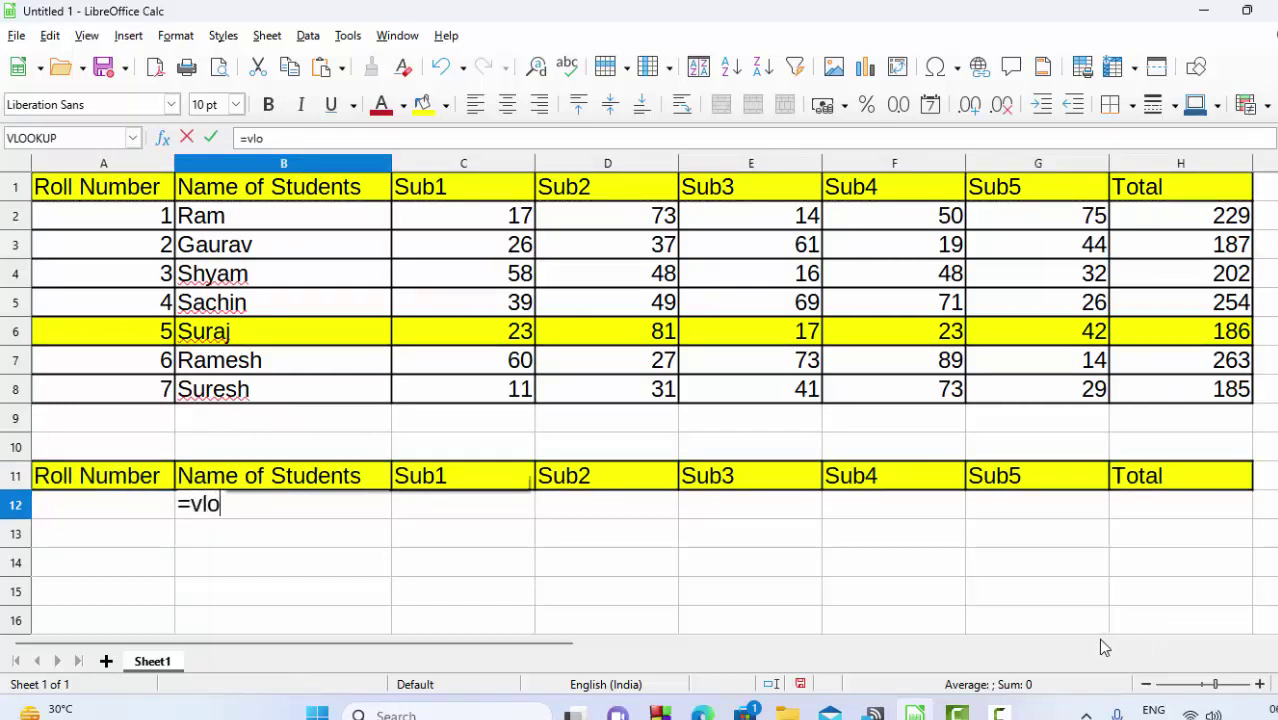
{"action": "type", "text": "oku"}
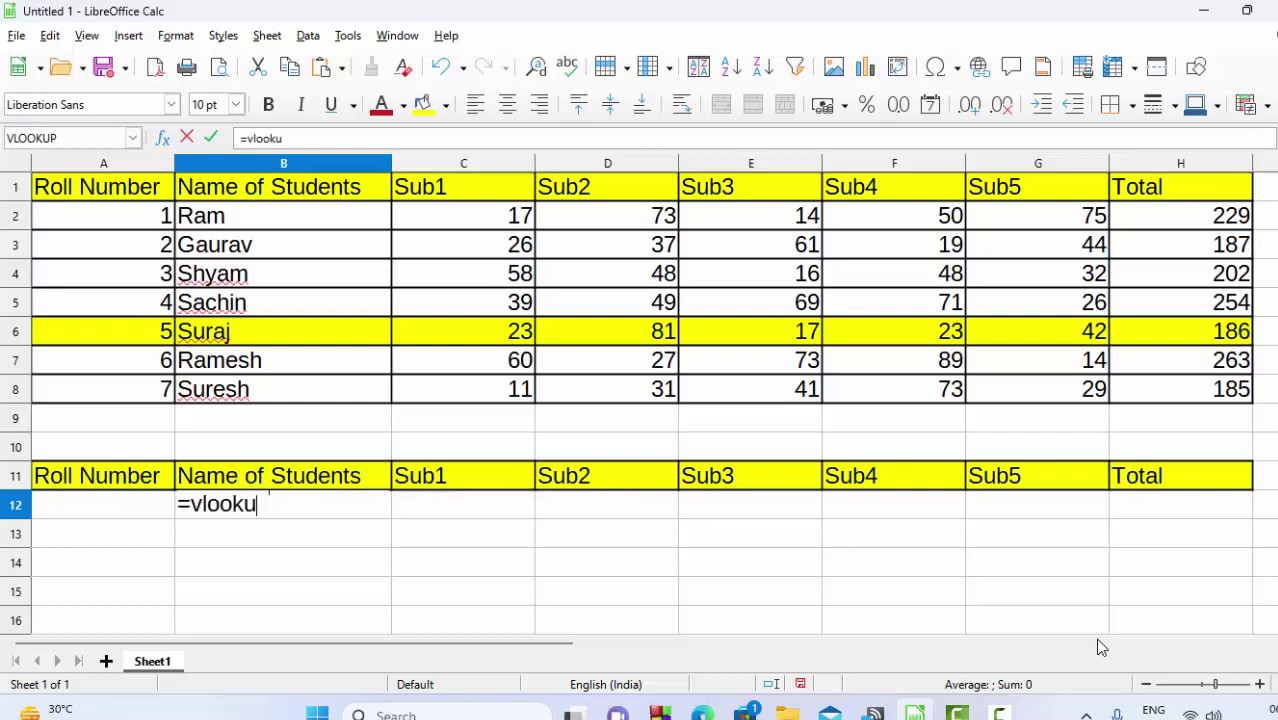
{"action": "type", "text": "p("}
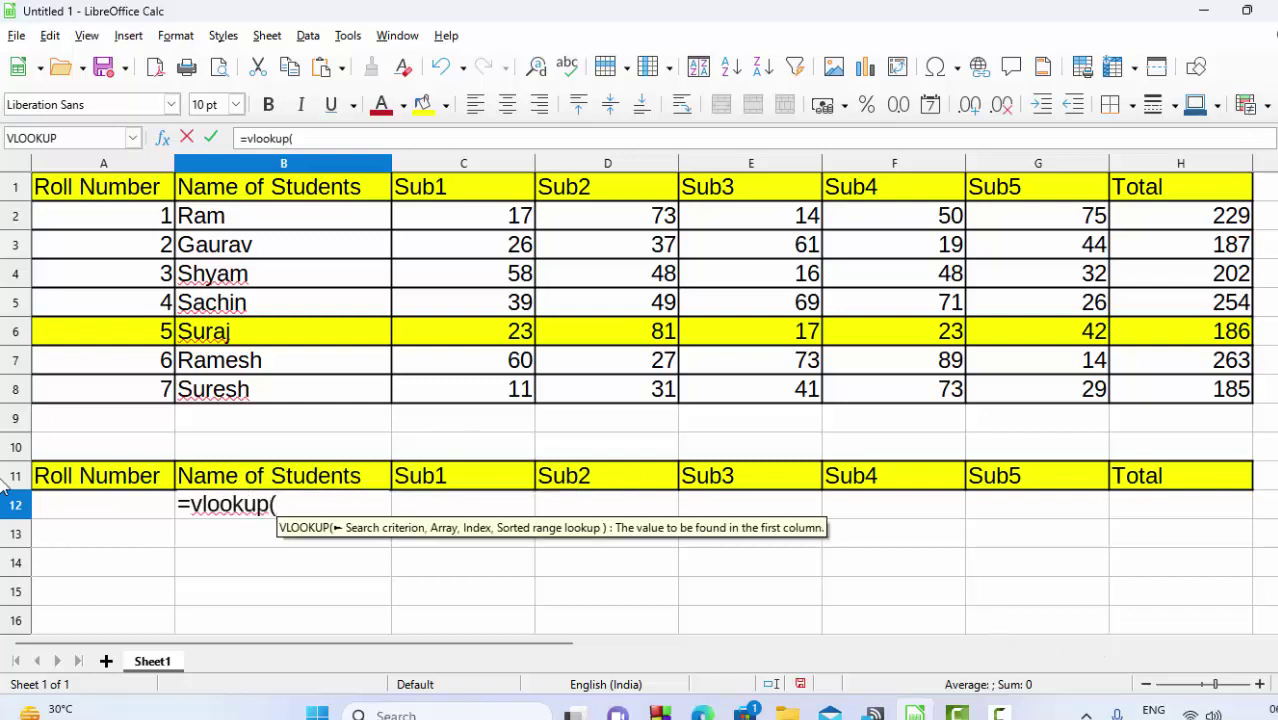
{"action": "left_click", "coordinate": [100, 508]}
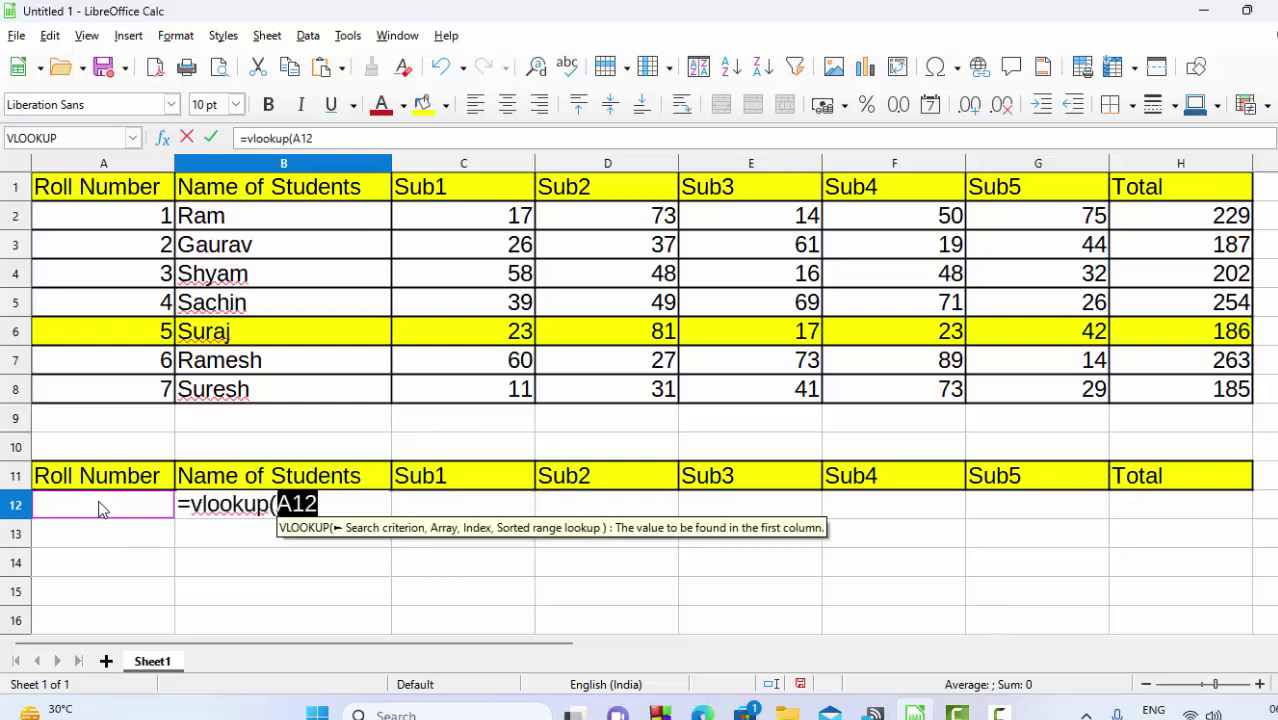
{"action": "key", "text": "F4"}
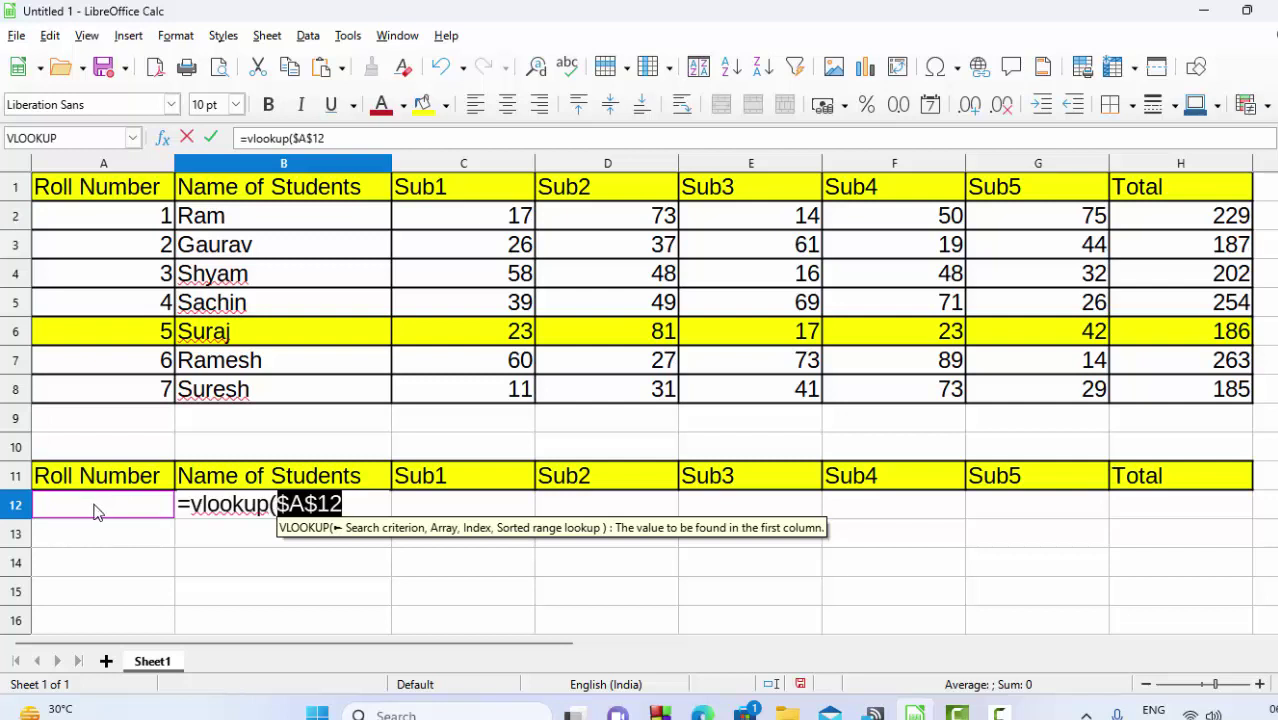
{"action": "type", "text": ","}
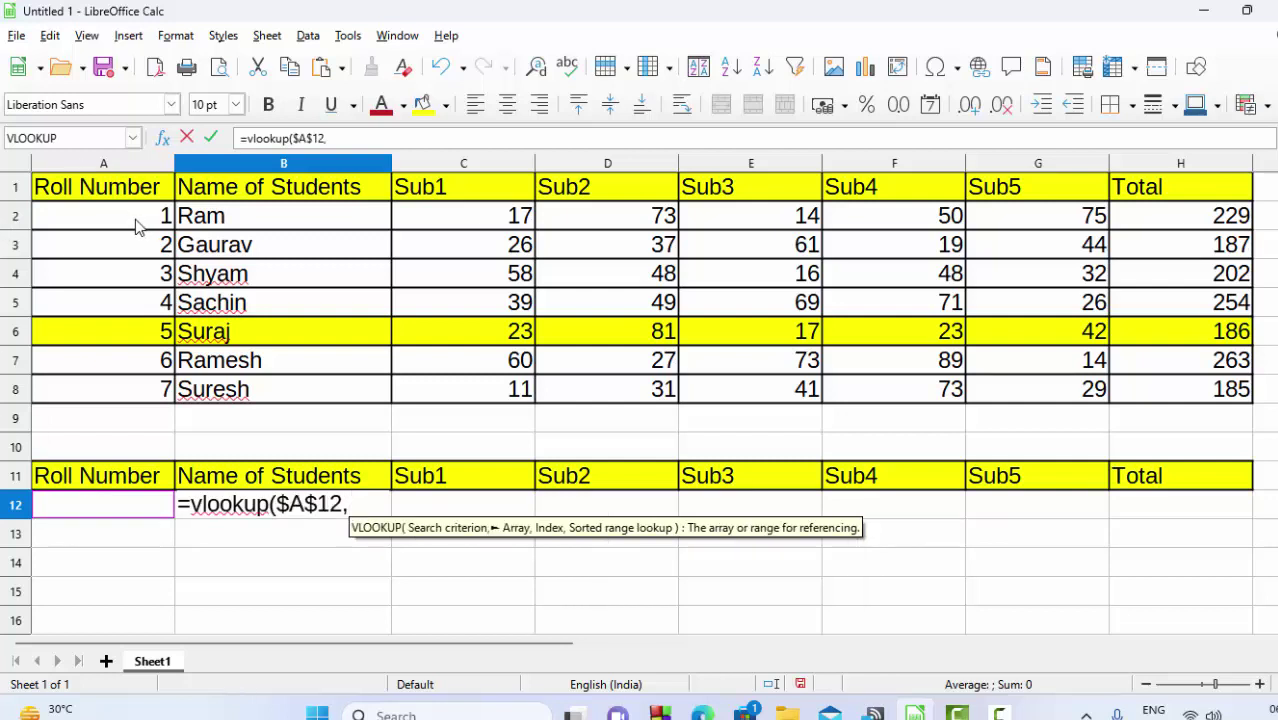
{"action": "mouse_move", "coordinate": [140, 226]}
{"action": "left_mouse_down"}
{"action": "mouse_move", "coordinate": [575, 347]}
{"action": "mouse_move", "coordinate": [1163, 403]}
{"action": "left_mouse_up"}
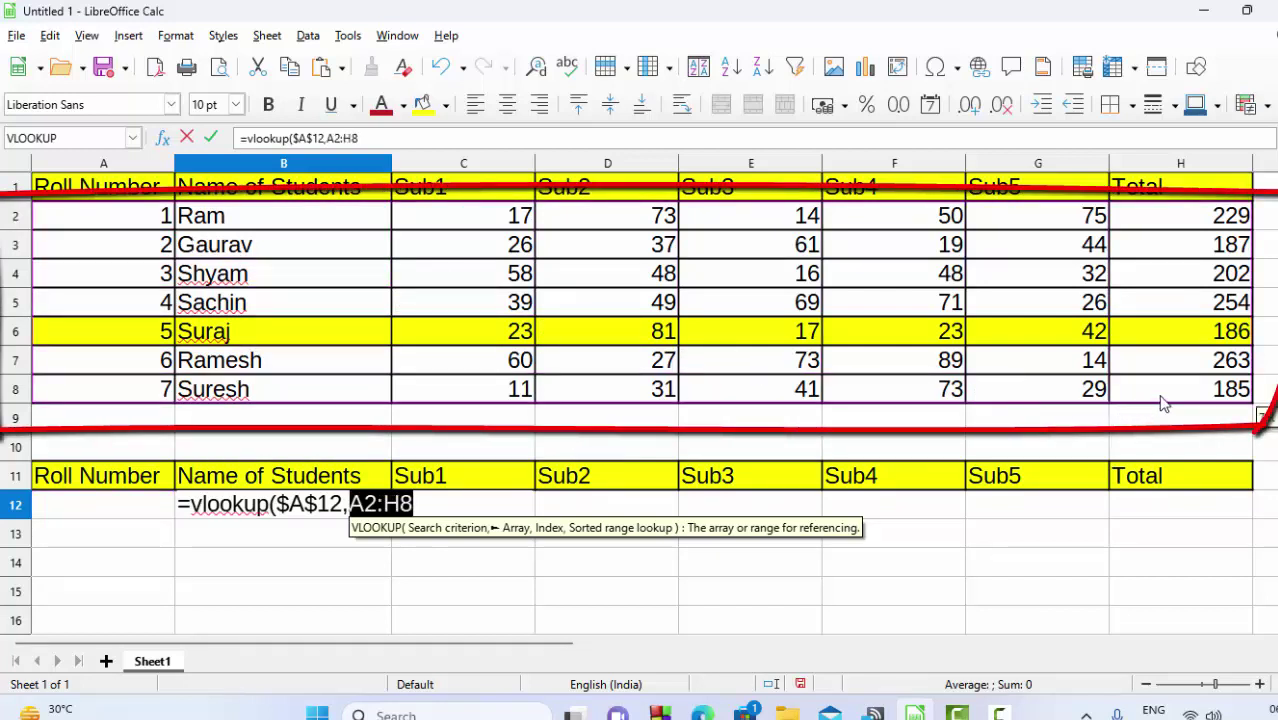
{"action": "key", "text": "shift+F4"}
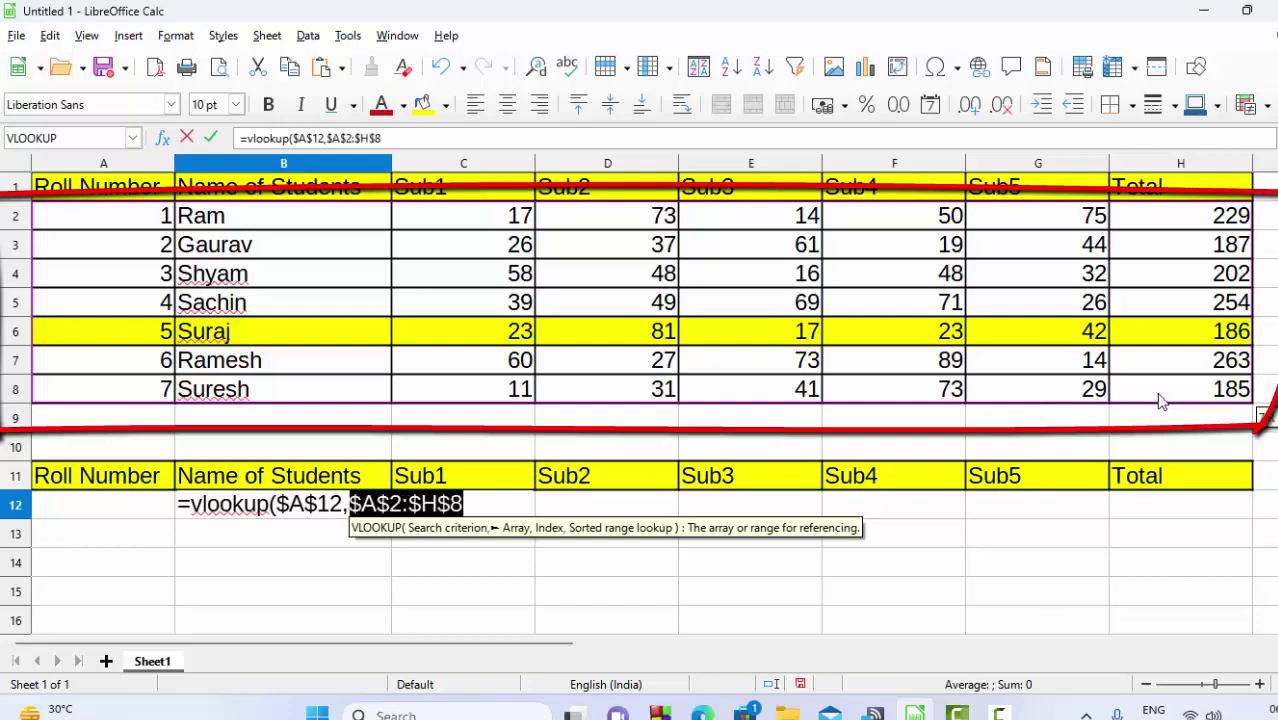
- Add COLUMNS($A$1:B1) as the column index and 0 for exact match
{"action": "type", "text": ","}
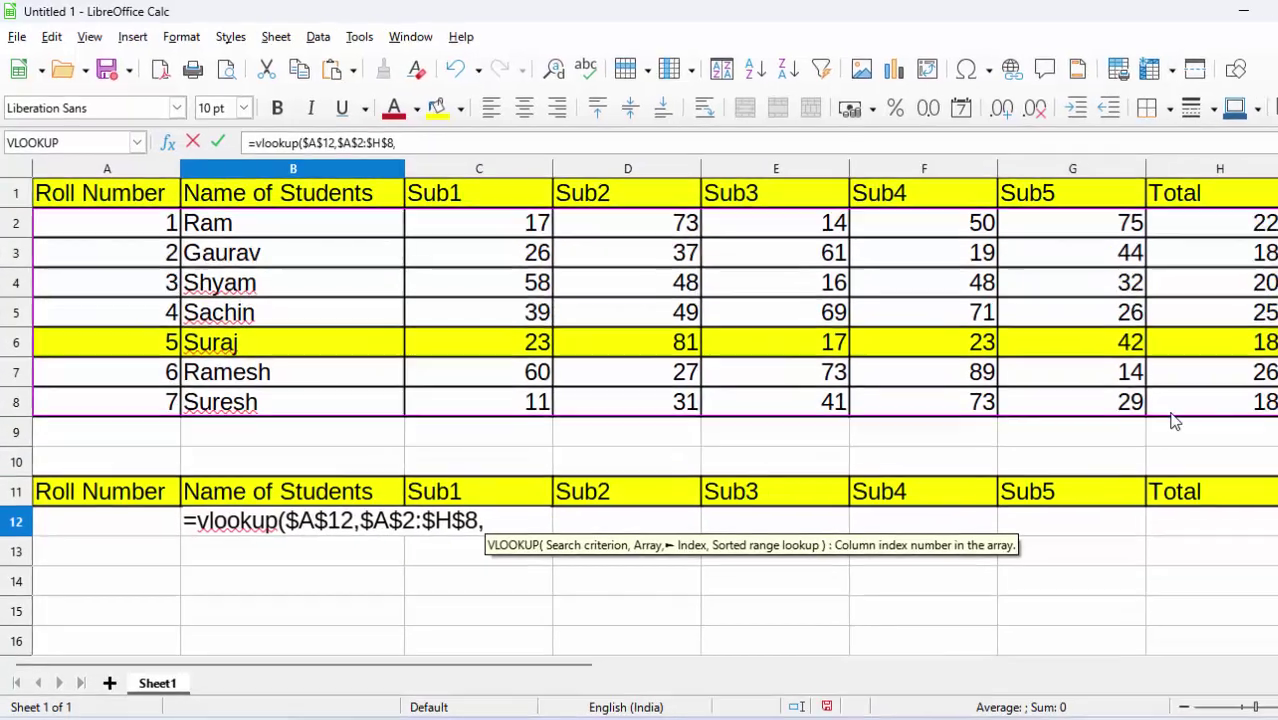
{"action": "type", "text": "col"}
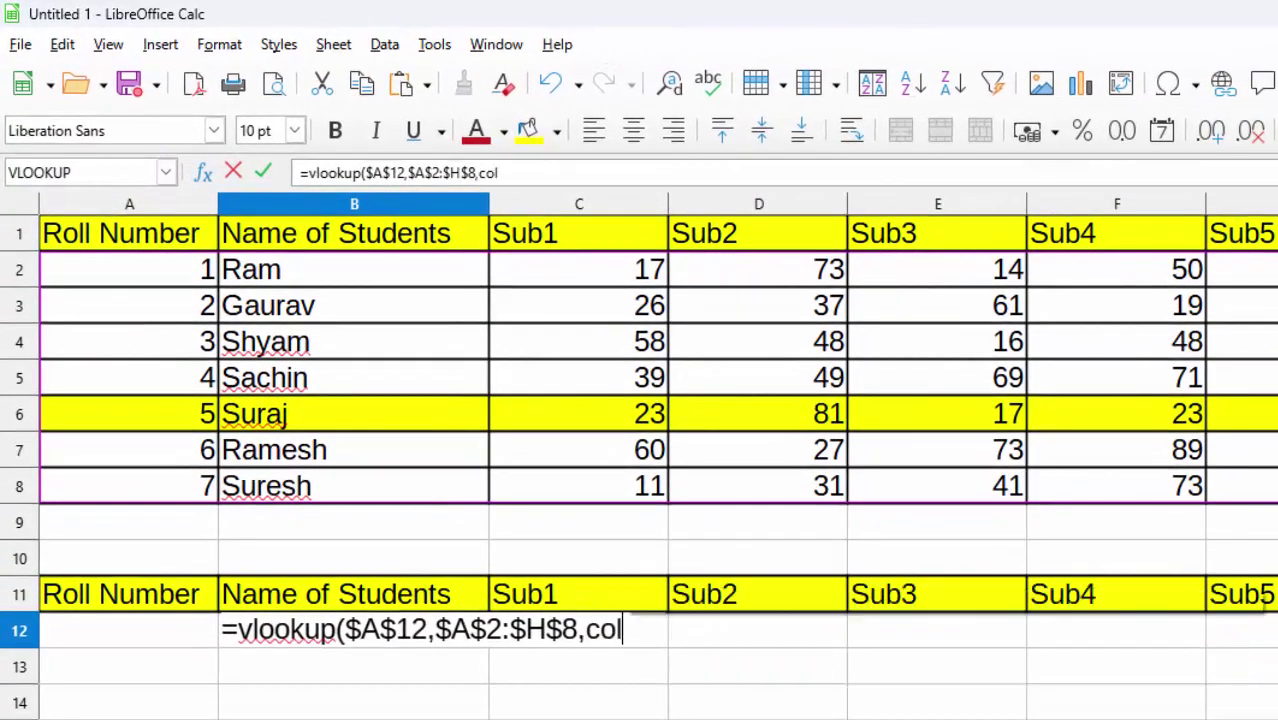
{"action": "type", "text": "ums"}
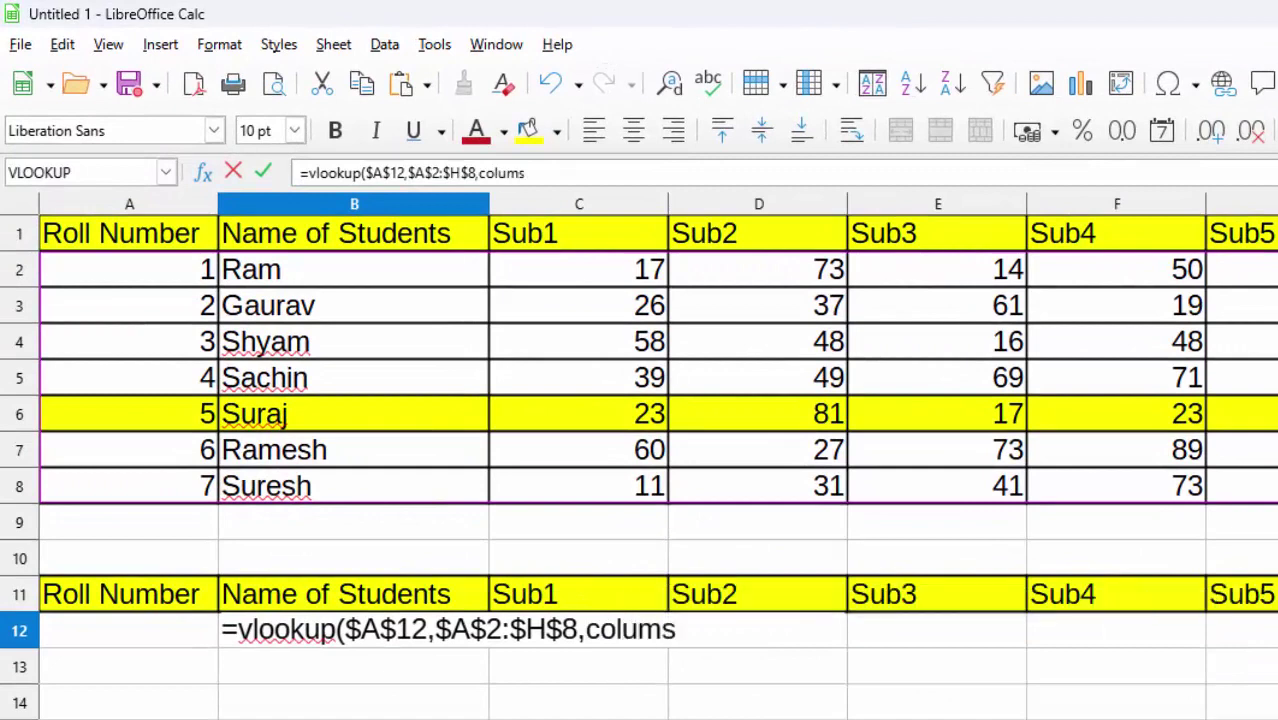
{"action": "key", "text": "BackSpace"}
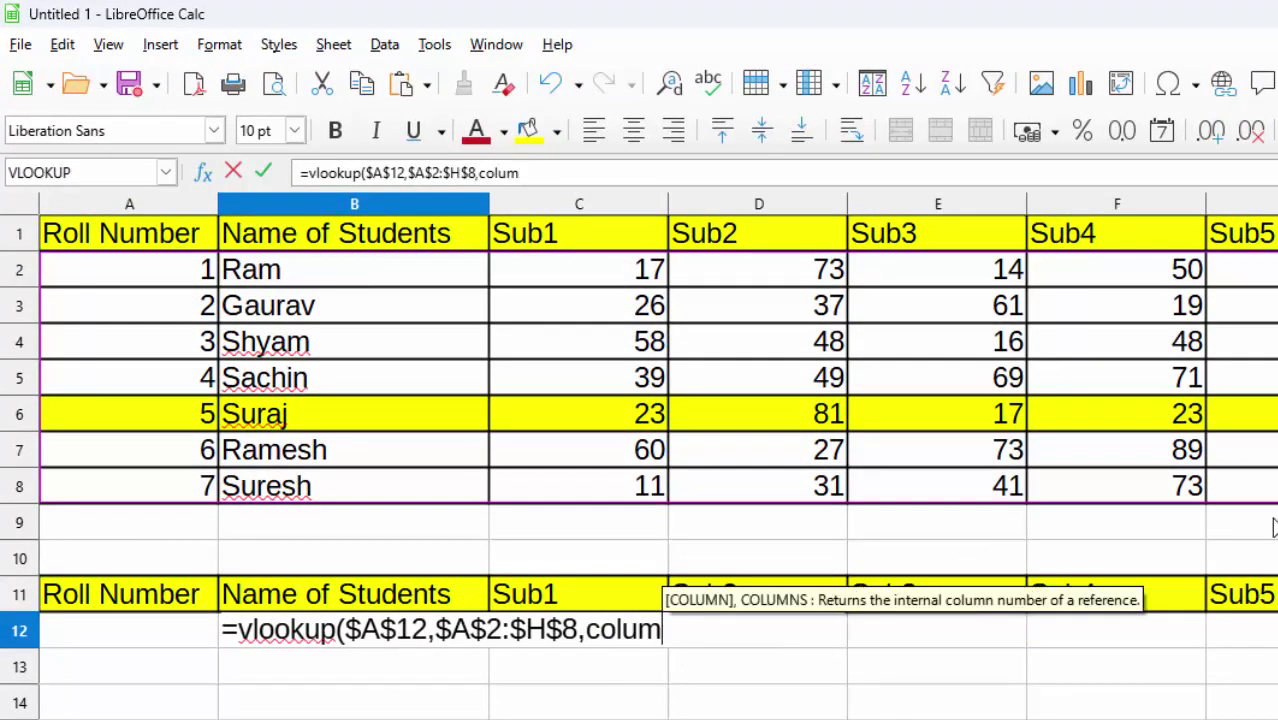
{"action": "type", "text": "ns"}
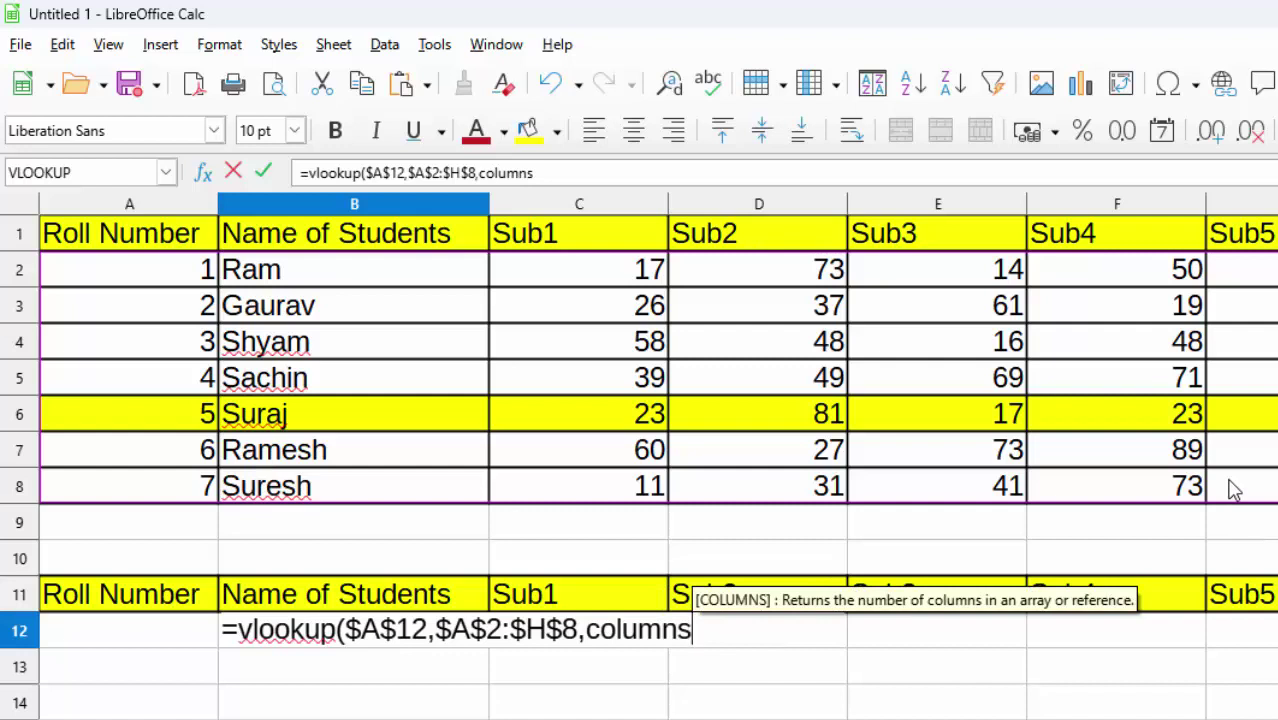
{"action": "type", "text": "("}
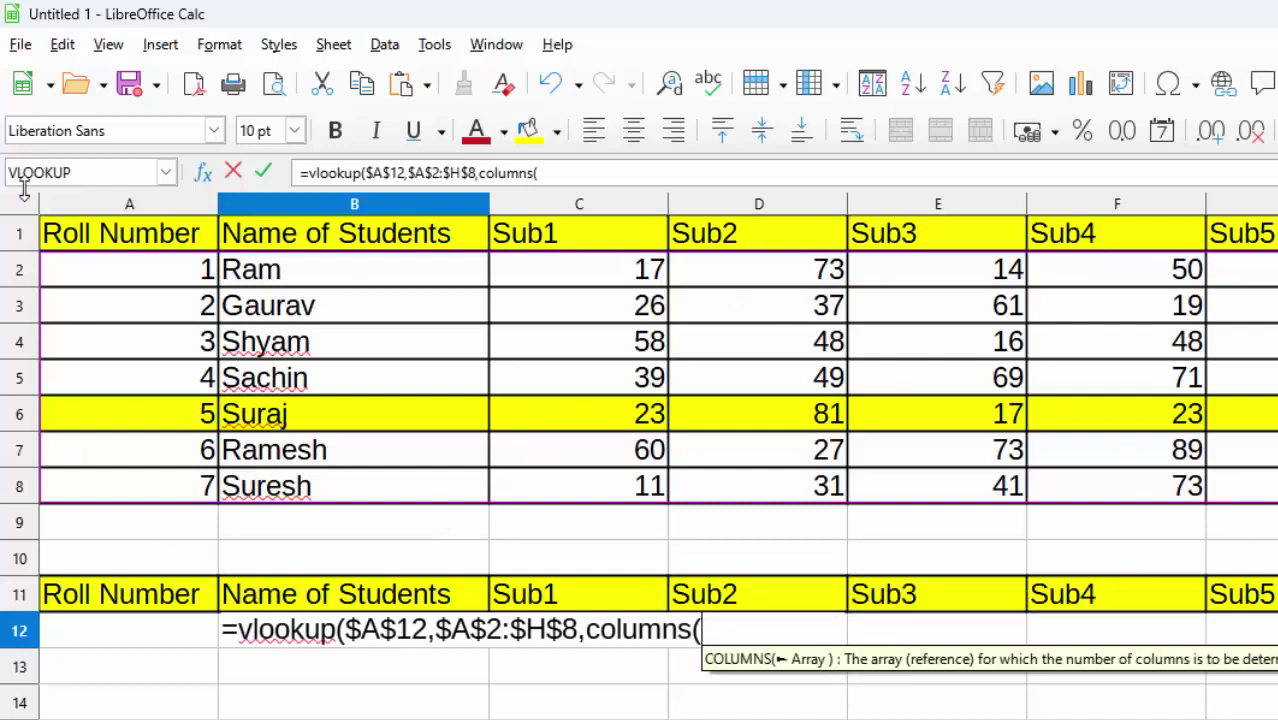
{"action": "left_click_drag", "start_coordinate": [145, 234], "coordinate": [295, 257]}
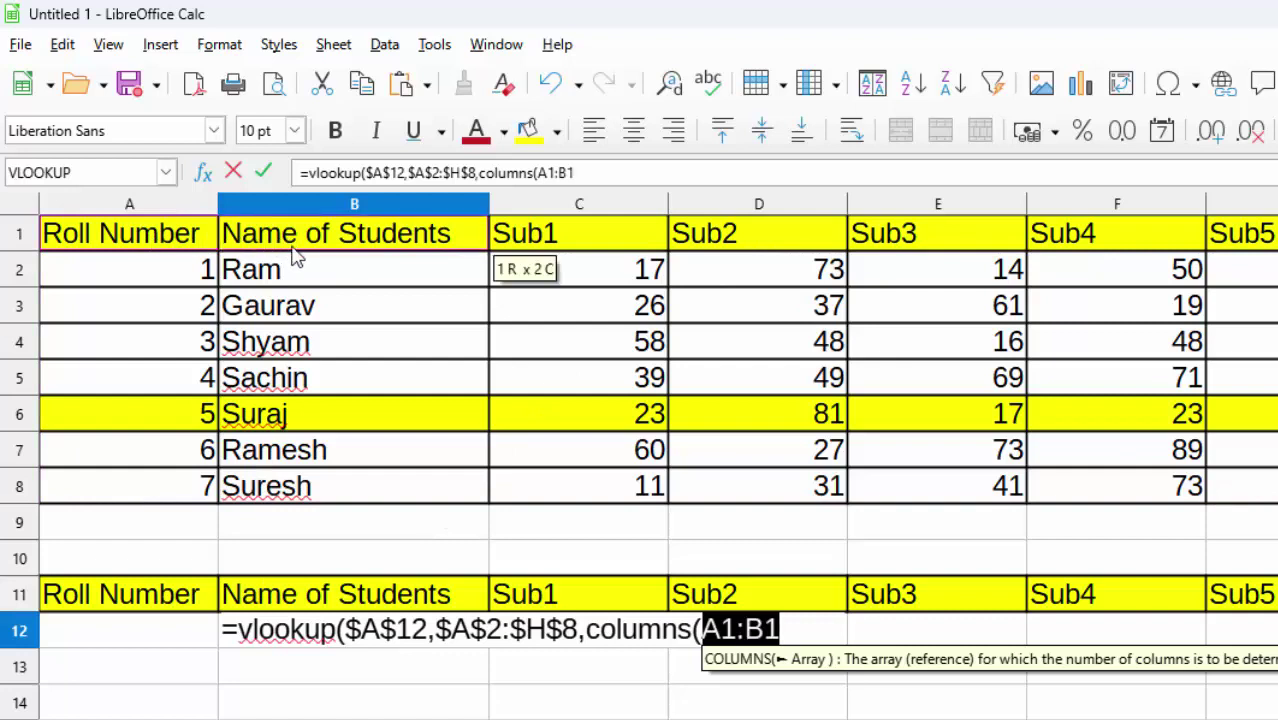
{"action": "left_click_drag", "start_coordinate": [737, 629], "coordinate": [701, 629]}
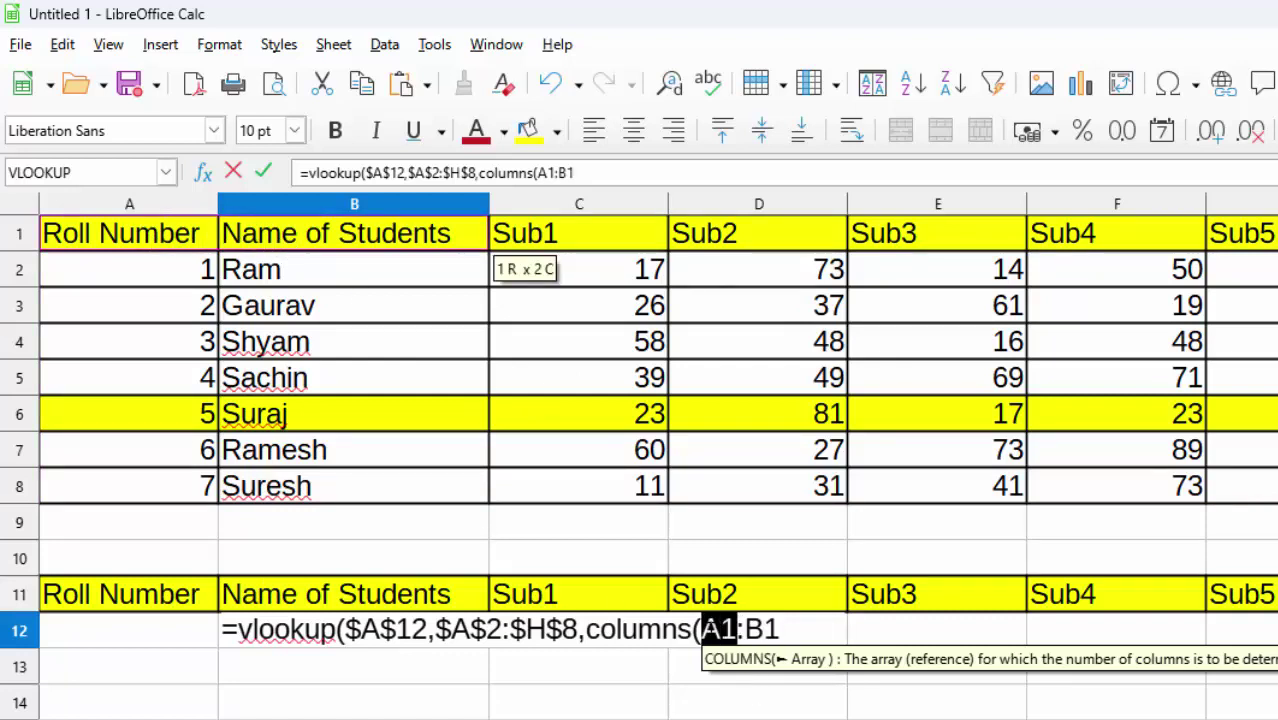
{"action": "key", "text": "shift+F4"}
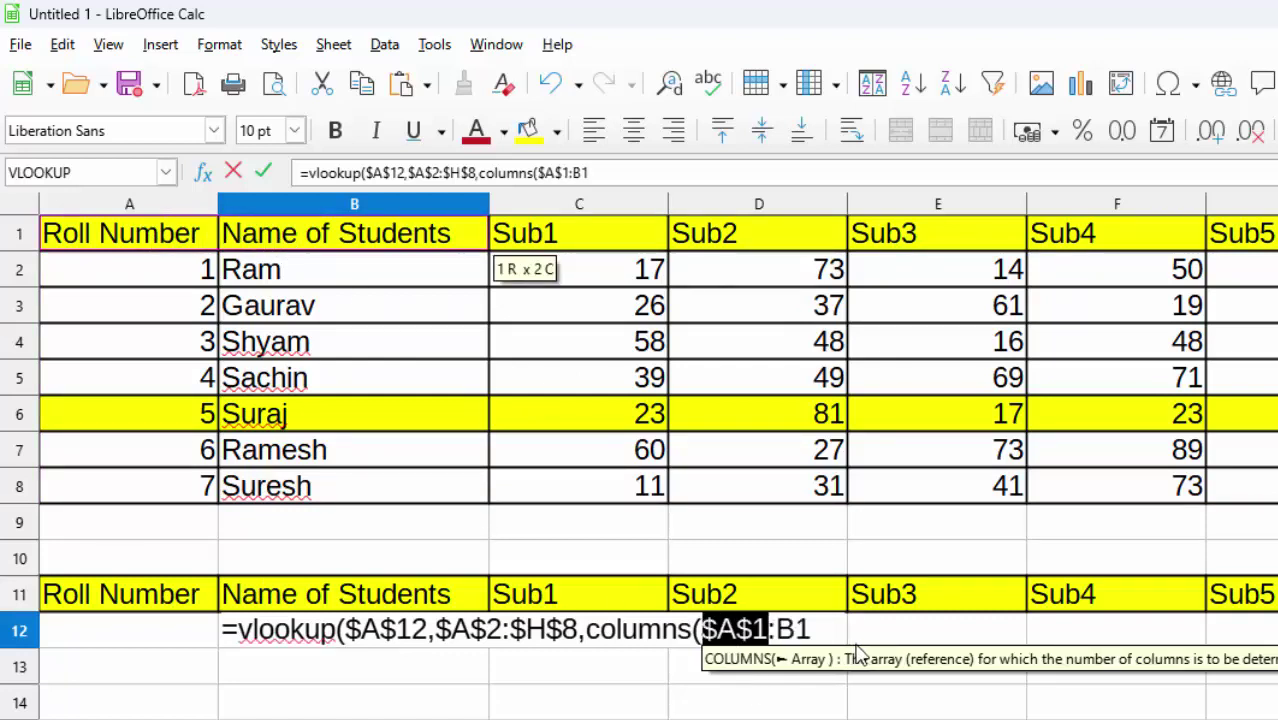
{"action": "left_click", "coordinate": [834, 634]}
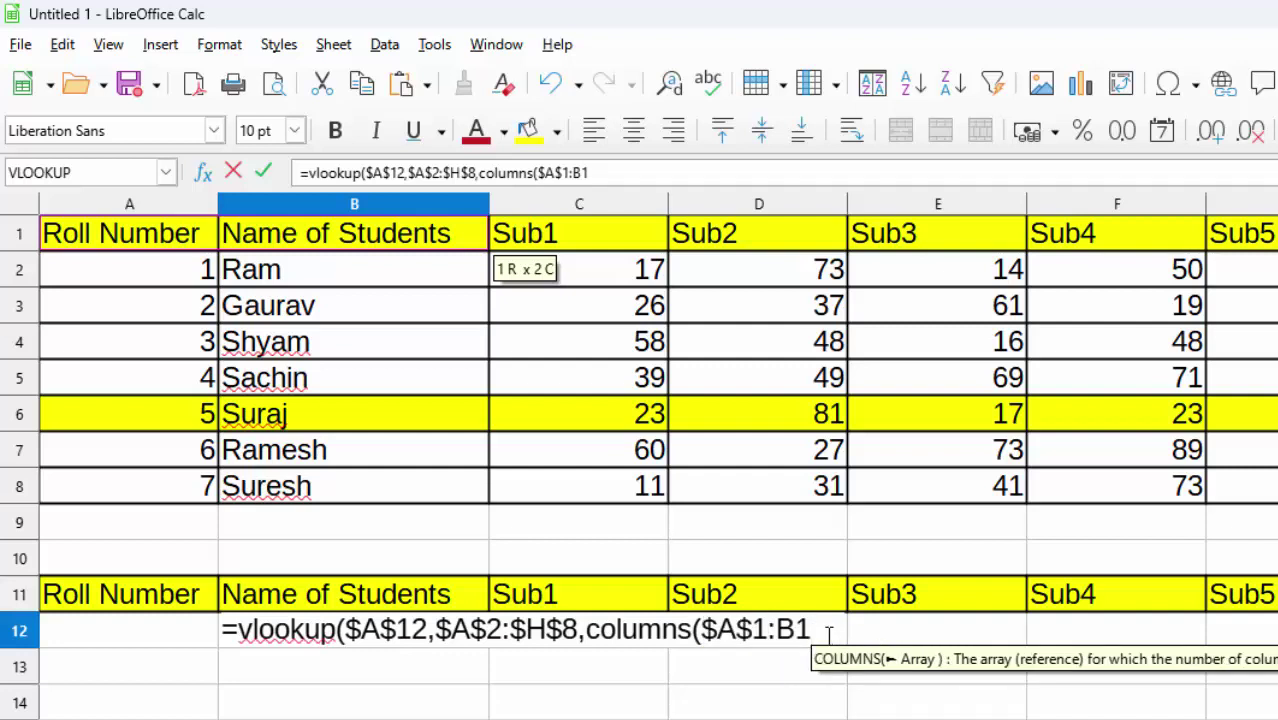
{"action": "type", "text": "),"}
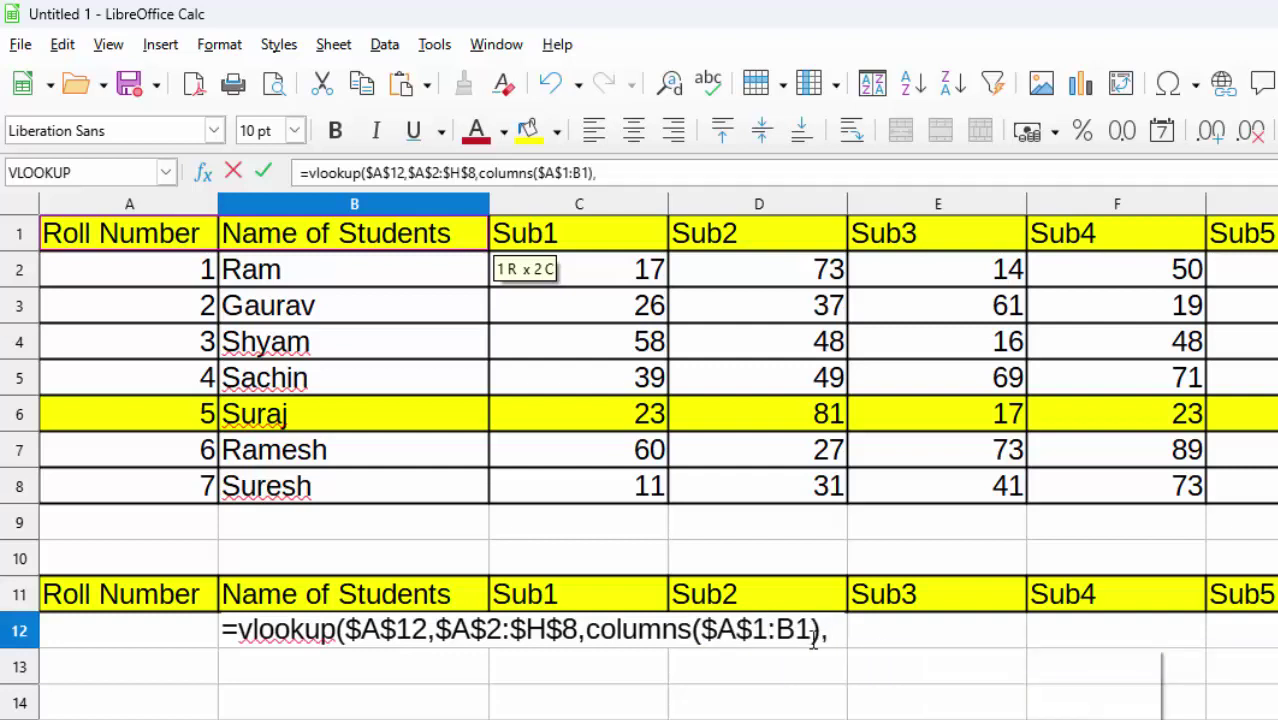
{"action": "type", "text": "0)"}
- Commit the VLOOKUP formula in B12
{"action": "key", "text": "Return"}
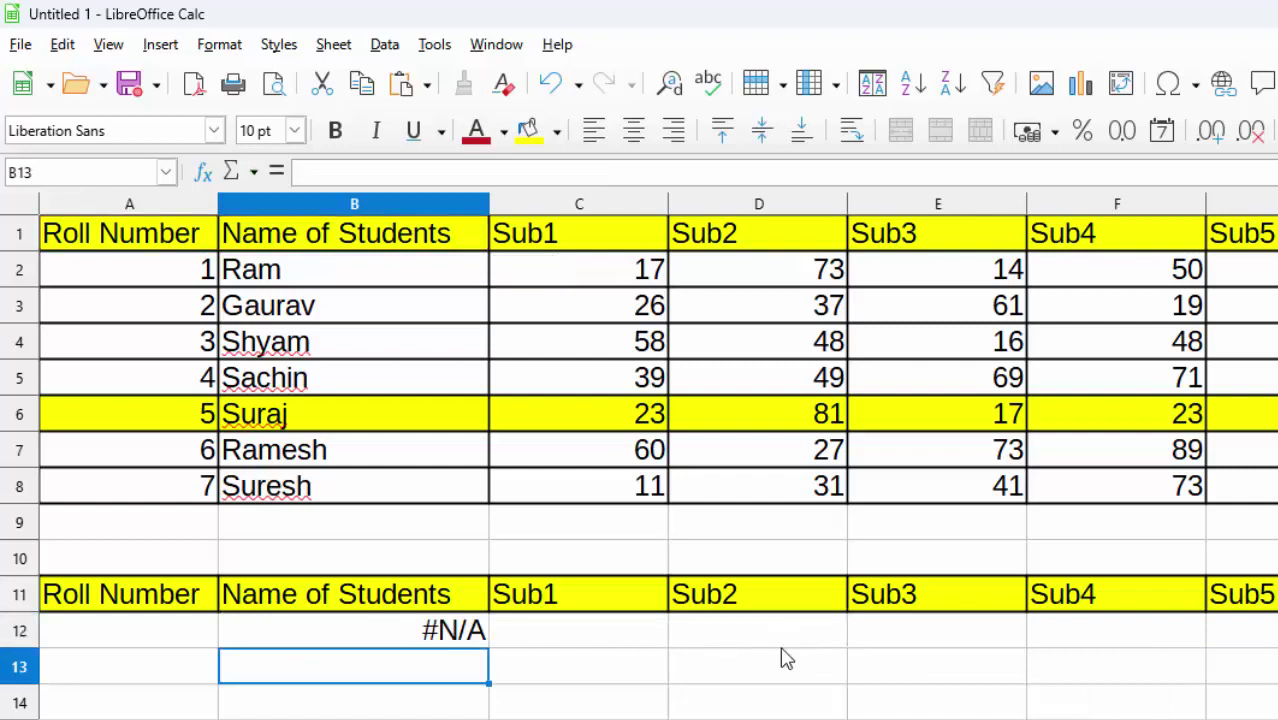
{"action": "left_click_drag", "start_coordinate": [393, 630], "coordinate": [396, 608]}
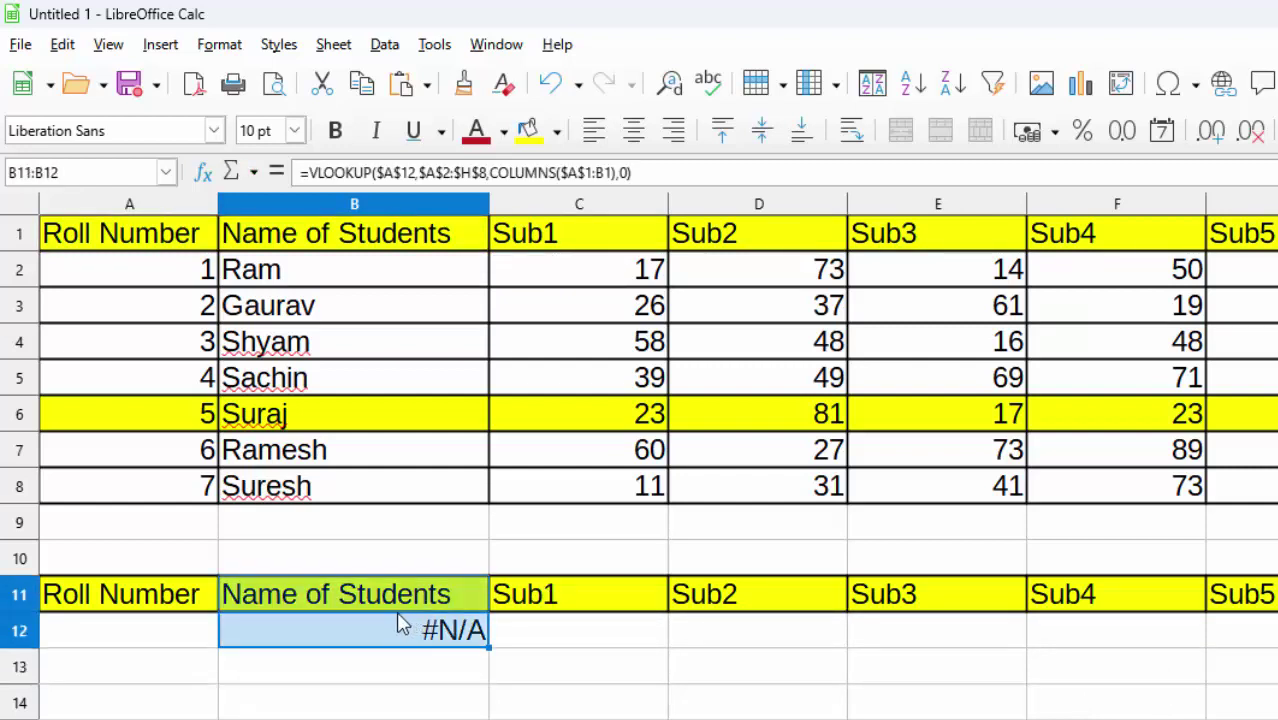
{"action": "left_click", "coordinate": [360, 648]}
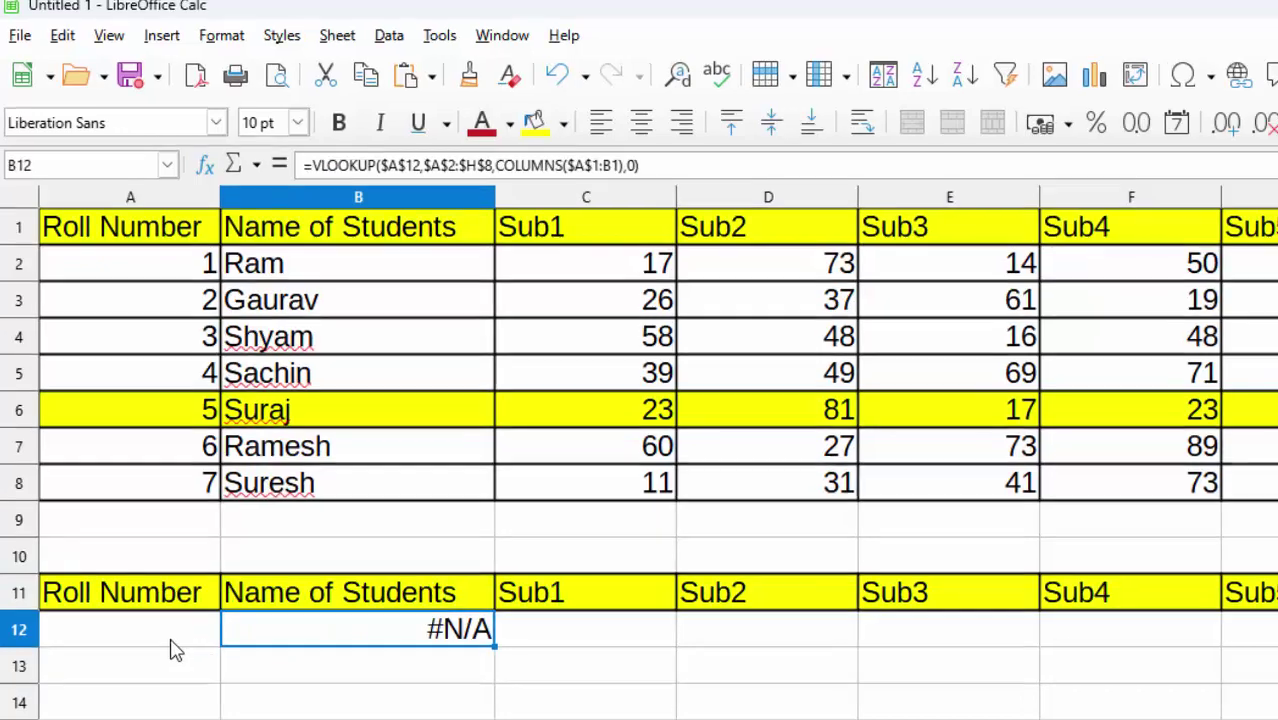
- Enter roll number 1 in A12 and fill the B12 lookup across to H12
{"action": "left_click", "coordinate": [172, 648]}
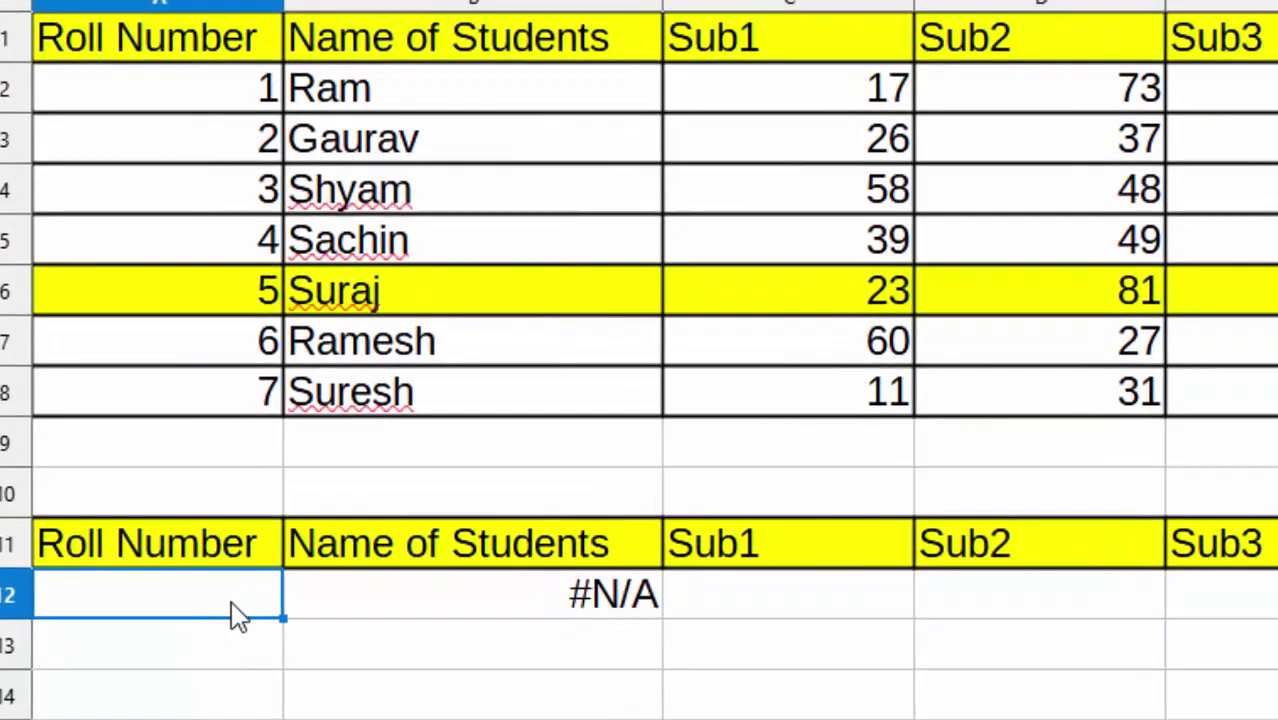
{"action": "type", "text": "1"}
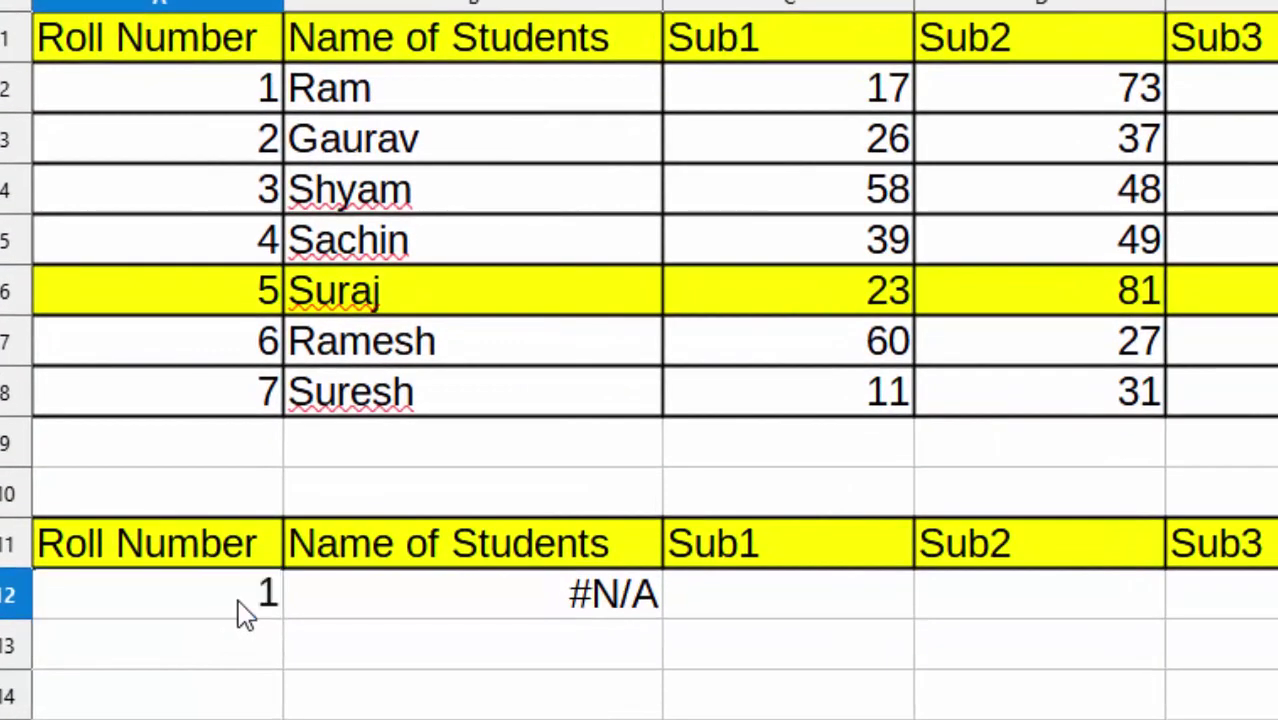
{"action": "key", "text": "Return"}
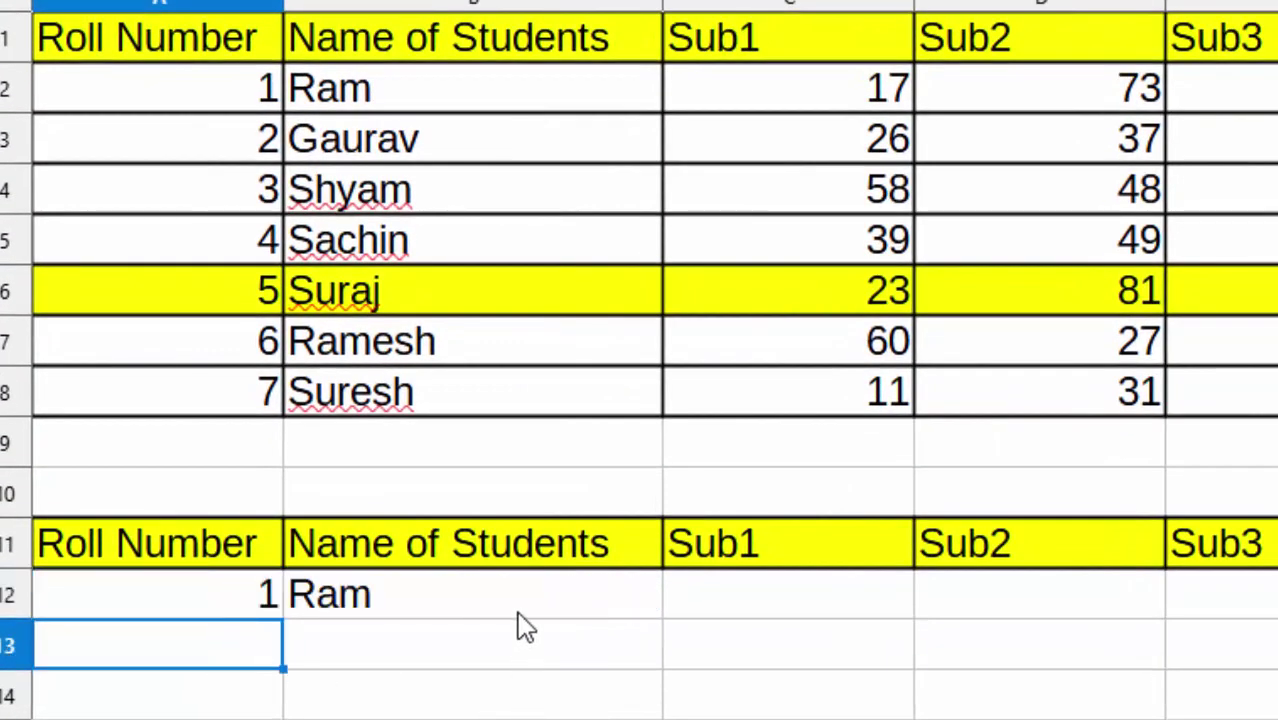
{"action": "left_click", "coordinate": [522, 612]}
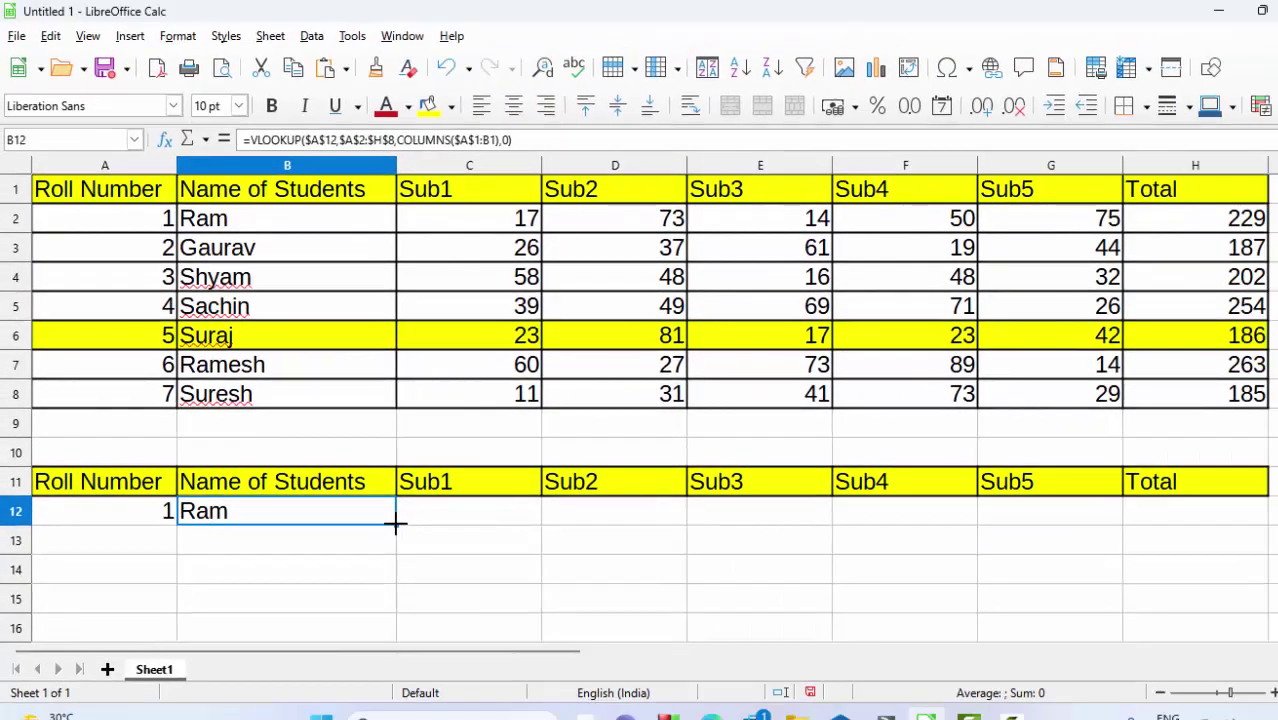
{"action": "mouse_move", "coordinate": [397, 522]}
{"action": "left_mouse_down"}
{"action": "mouse_move", "coordinate": [866, 557]}
{"action": "mouse_move", "coordinate": [1222, 550]}
{"action": "left_mouse_up"}
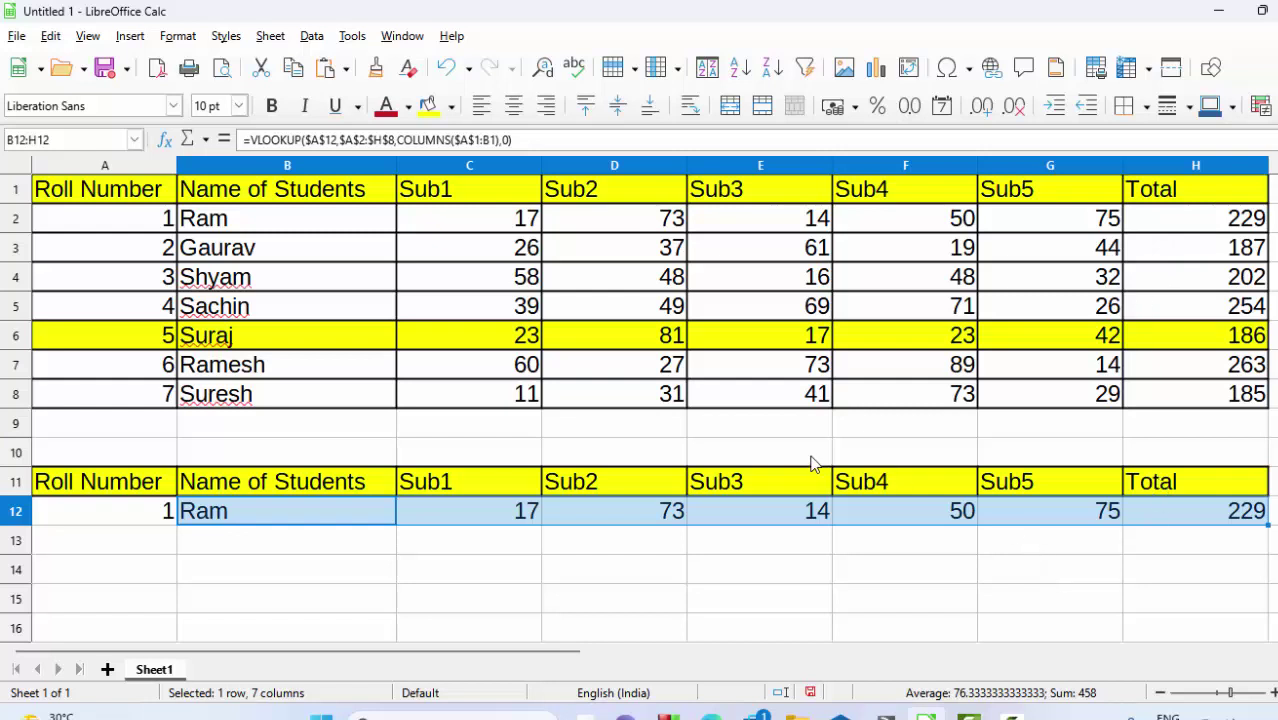
- Replace A12's roll number with 5 so row 12 shows marks ending in total 186
{"action": "left_click", "coordinate": [120, 520]}
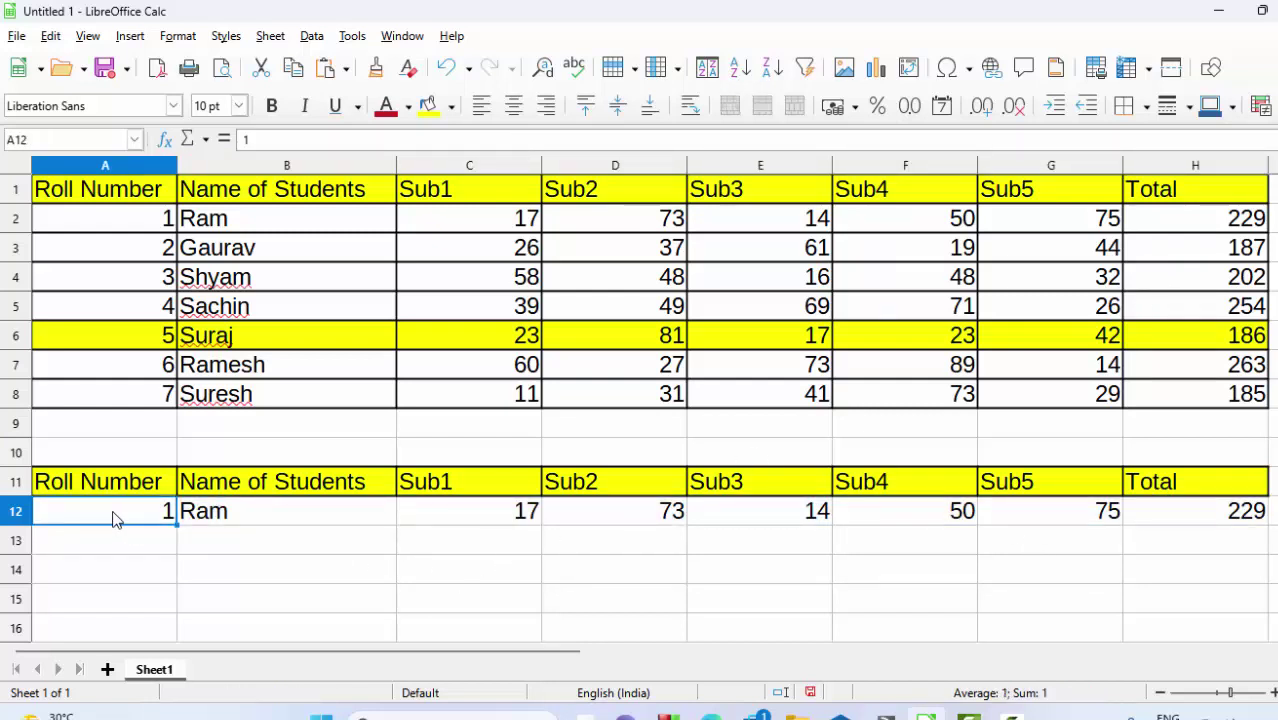
{"action": "key", "text": "BackSpace"}
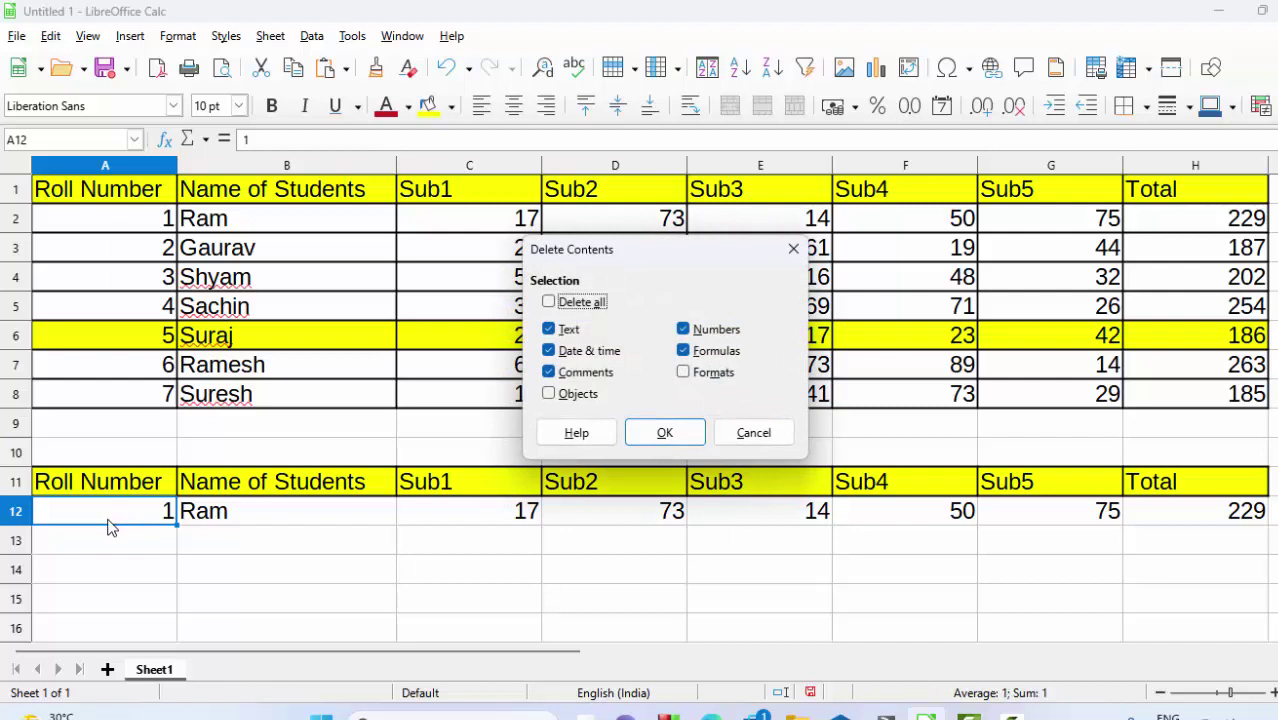
{"action": "key", "text": "Return"}
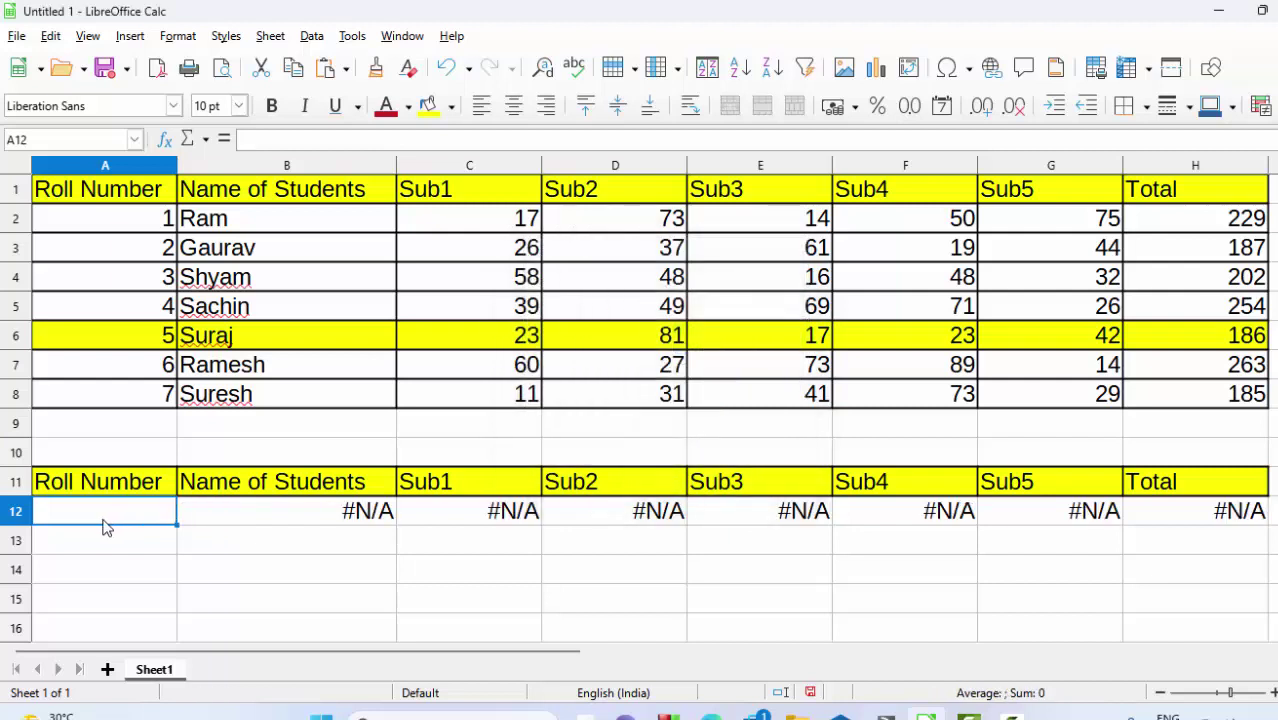
{"action": "type", "text": "5"}
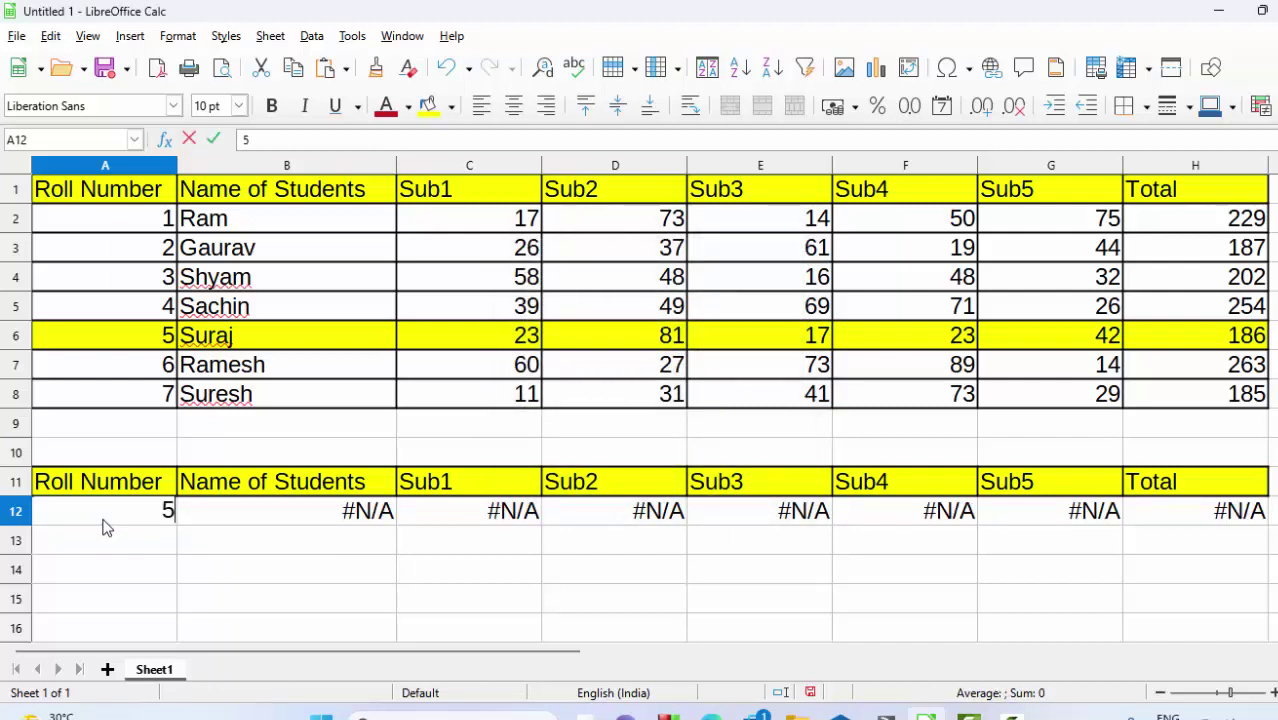
{"action": "key", "text": "Return"}
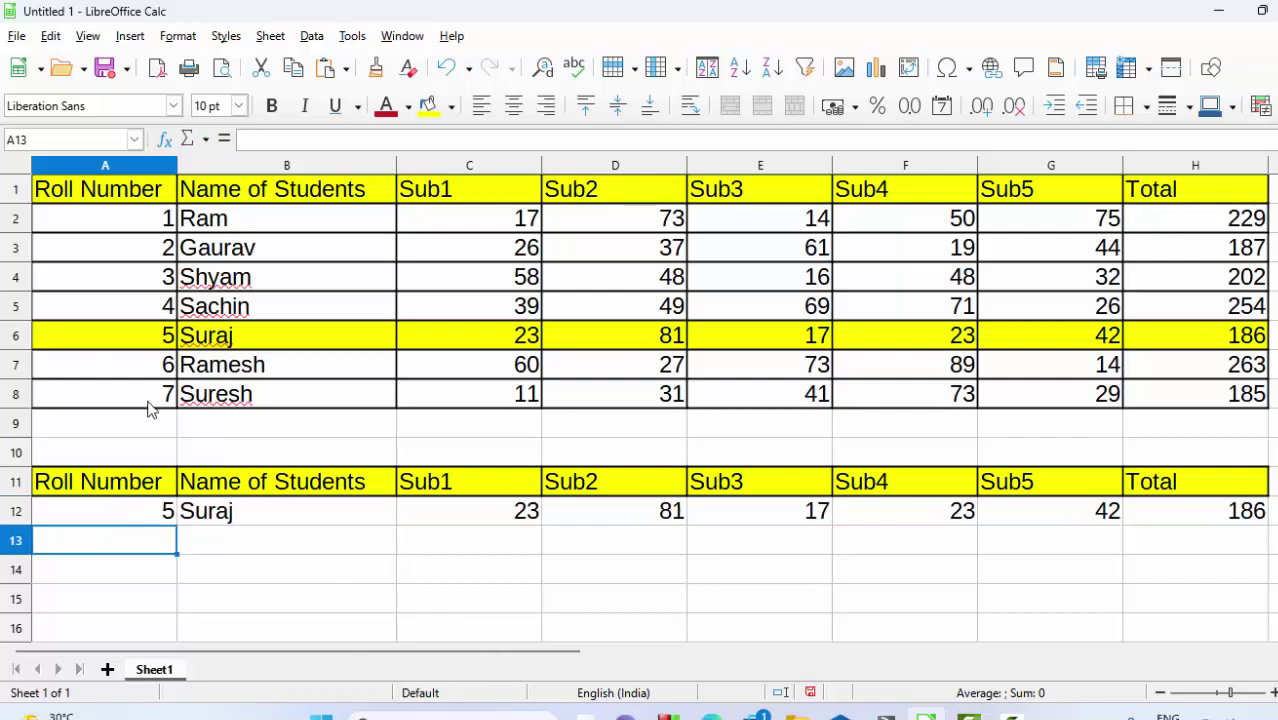